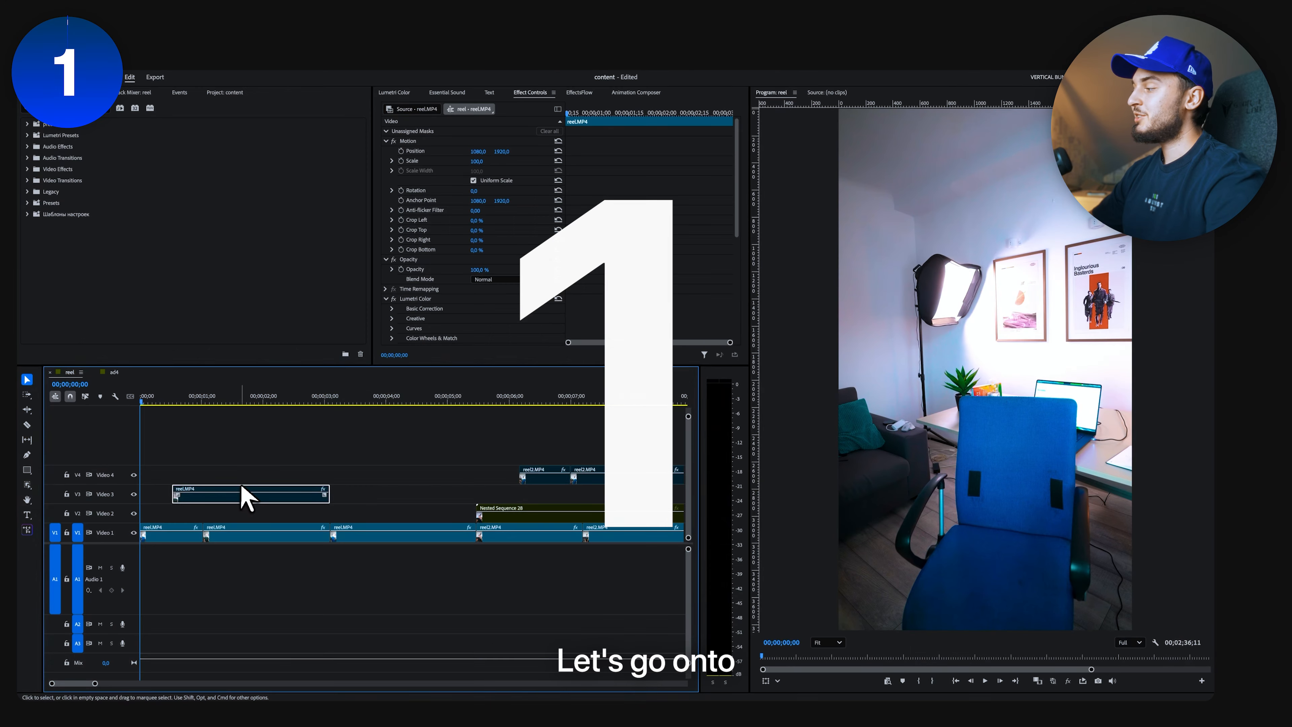
Create an object mask of the seated man on the Video 3 reel.MP4 clip at 00;00;00;16.
click(239, 492)
drag(178, 415, 172, 416)
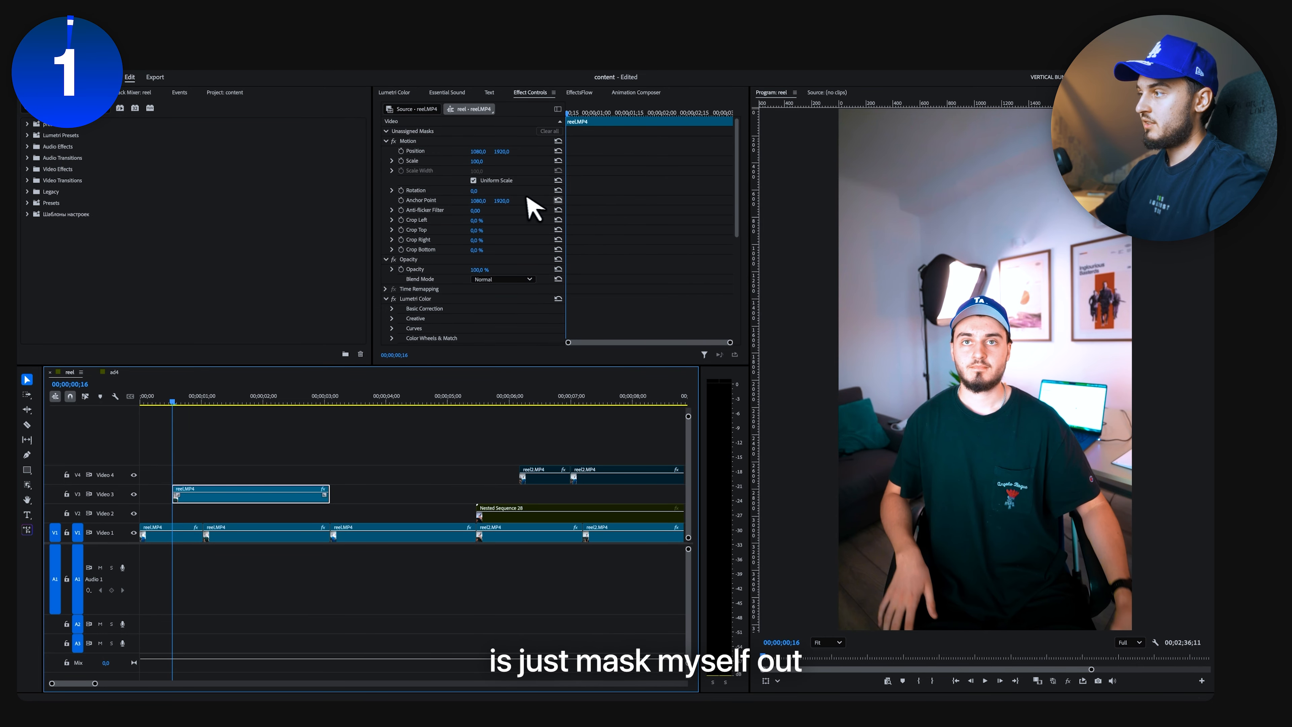
click(27, 486)
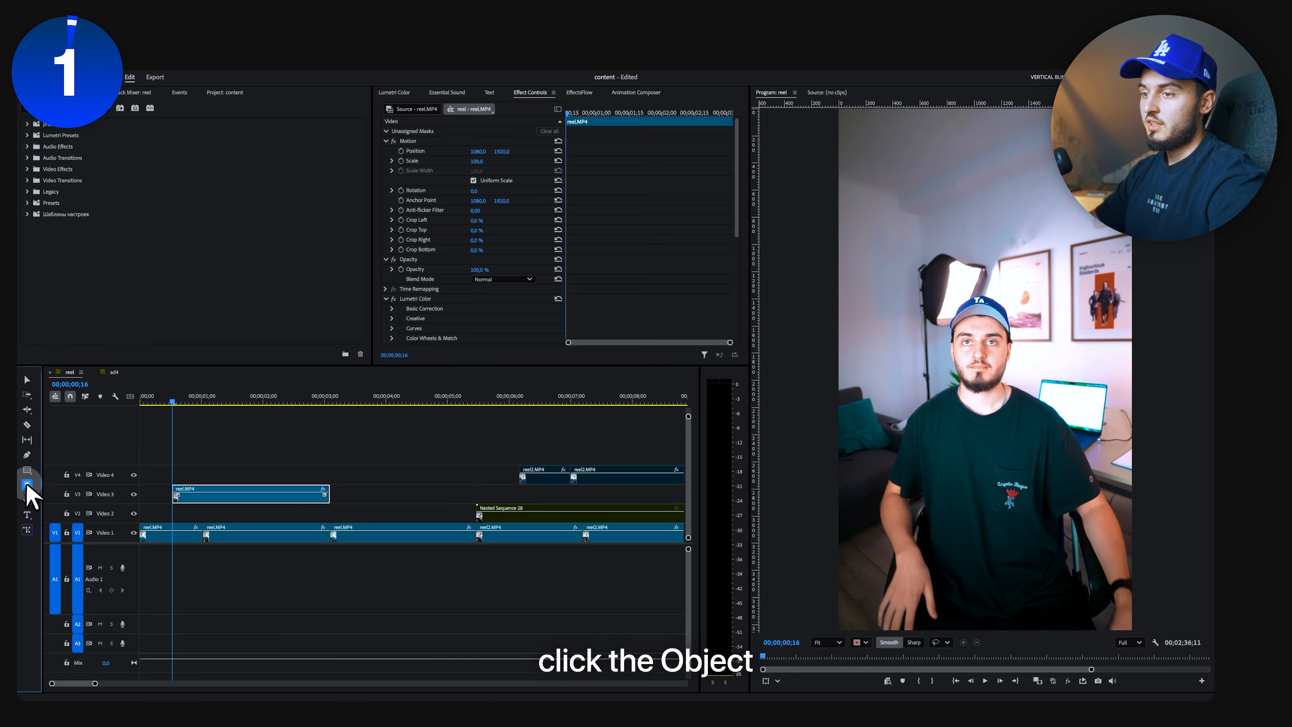
click(971, 463)
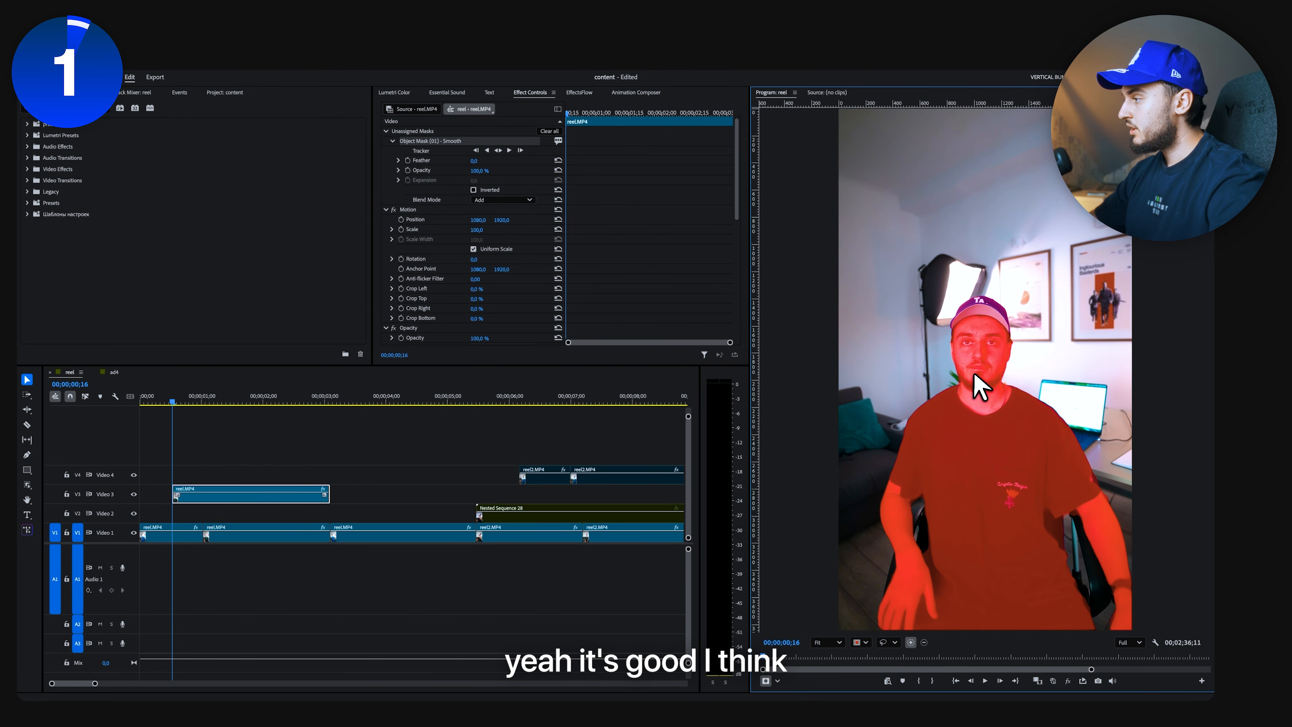
Track the object mask forward through the clip and move it into the Opacity effect.
click(505, 151)
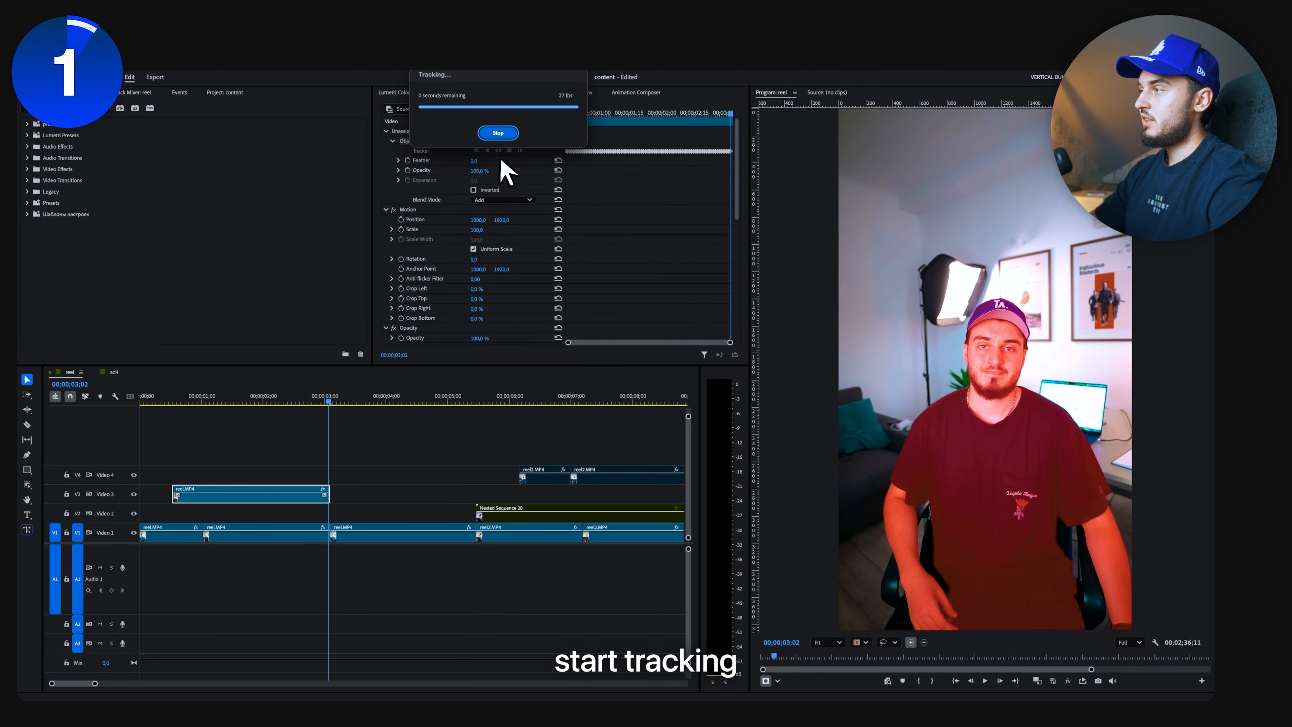
scroll(426, 153, down, 3)
drag(424, 147, 413, 294)
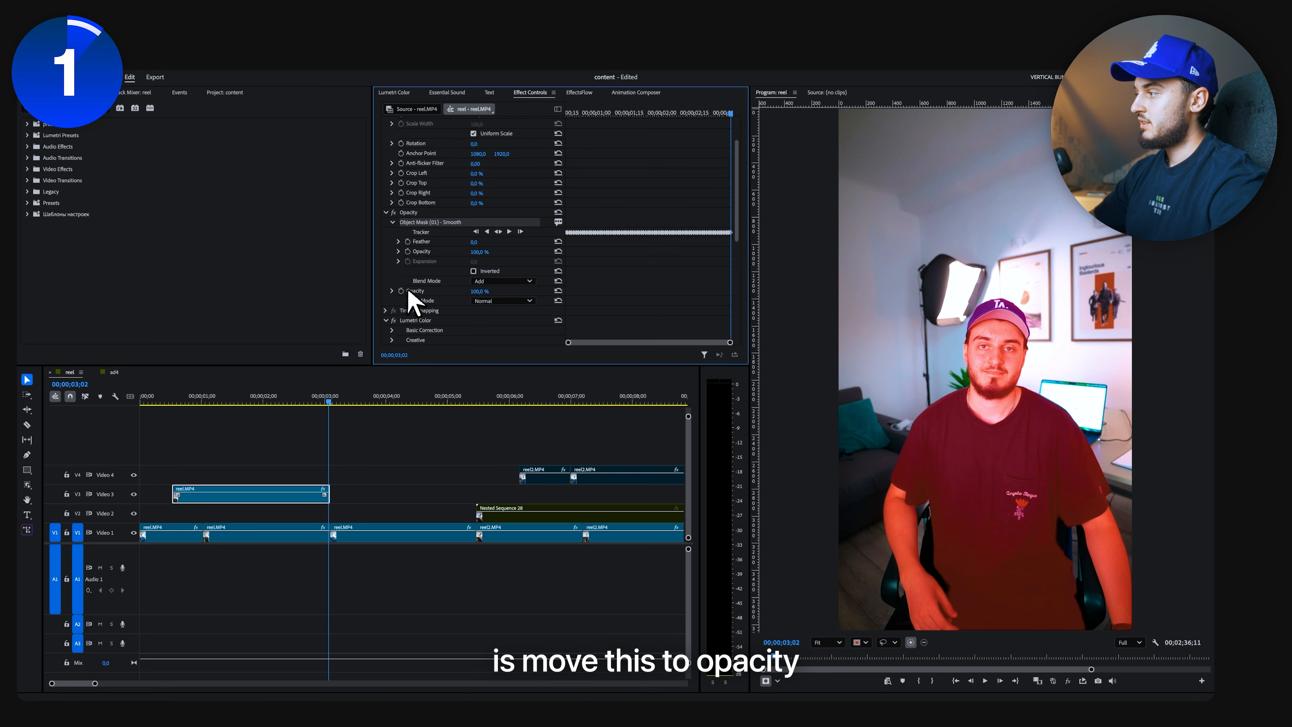
click(201, 420)
click(182, 403)
click(179, 403)
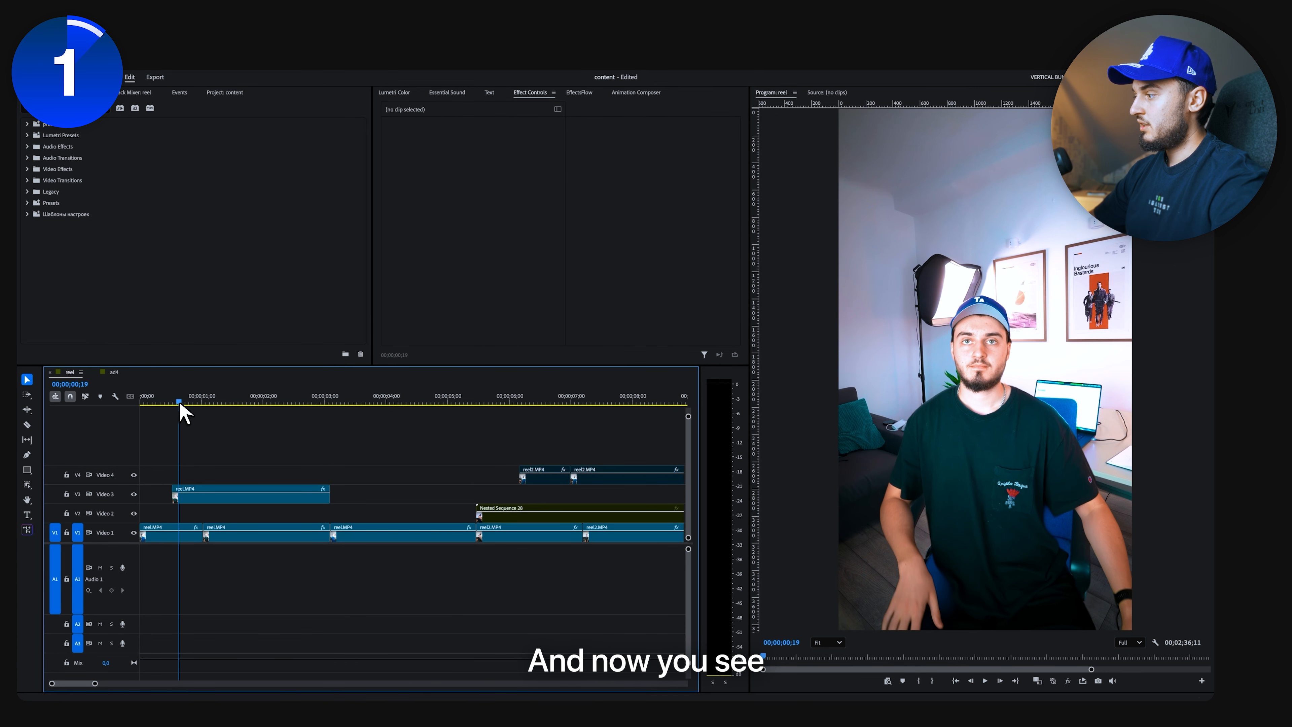
Split the start of the masked Video 3 clip into single-frame pieces from 00;00;00;16 to 00;00;01;01.
click(199, 492)
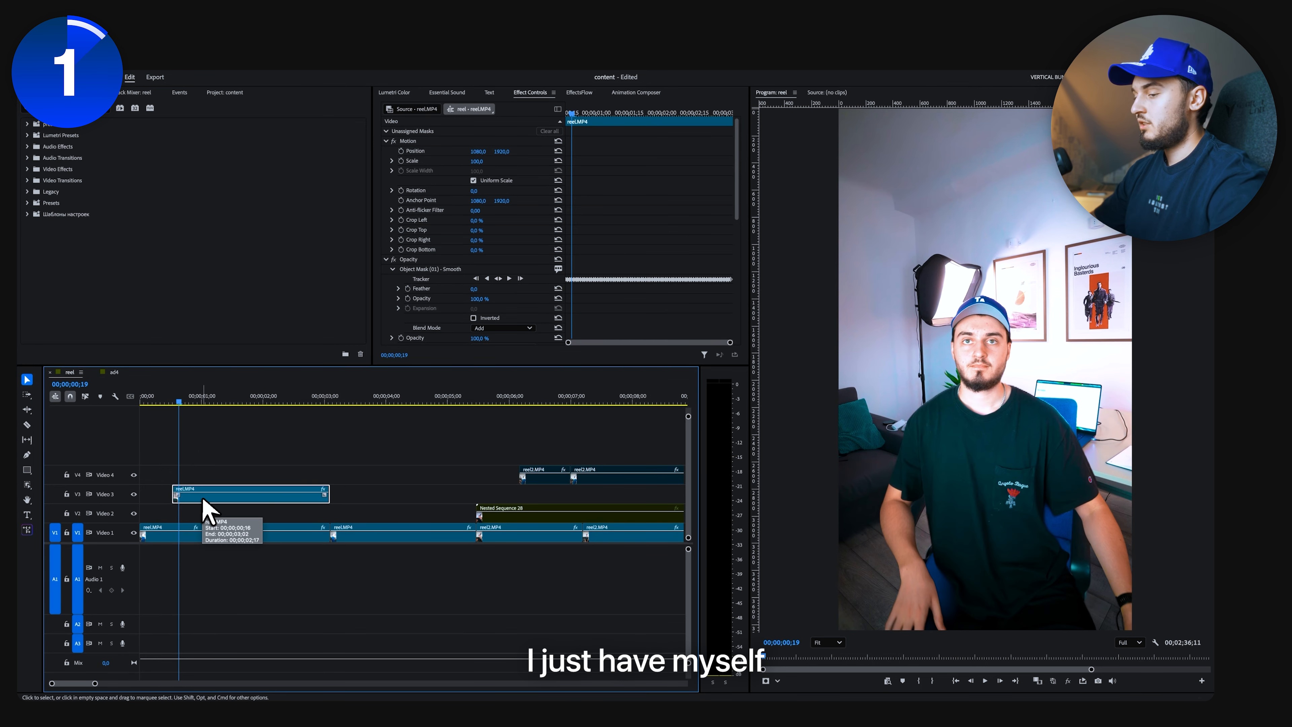
key(shift+super+e)
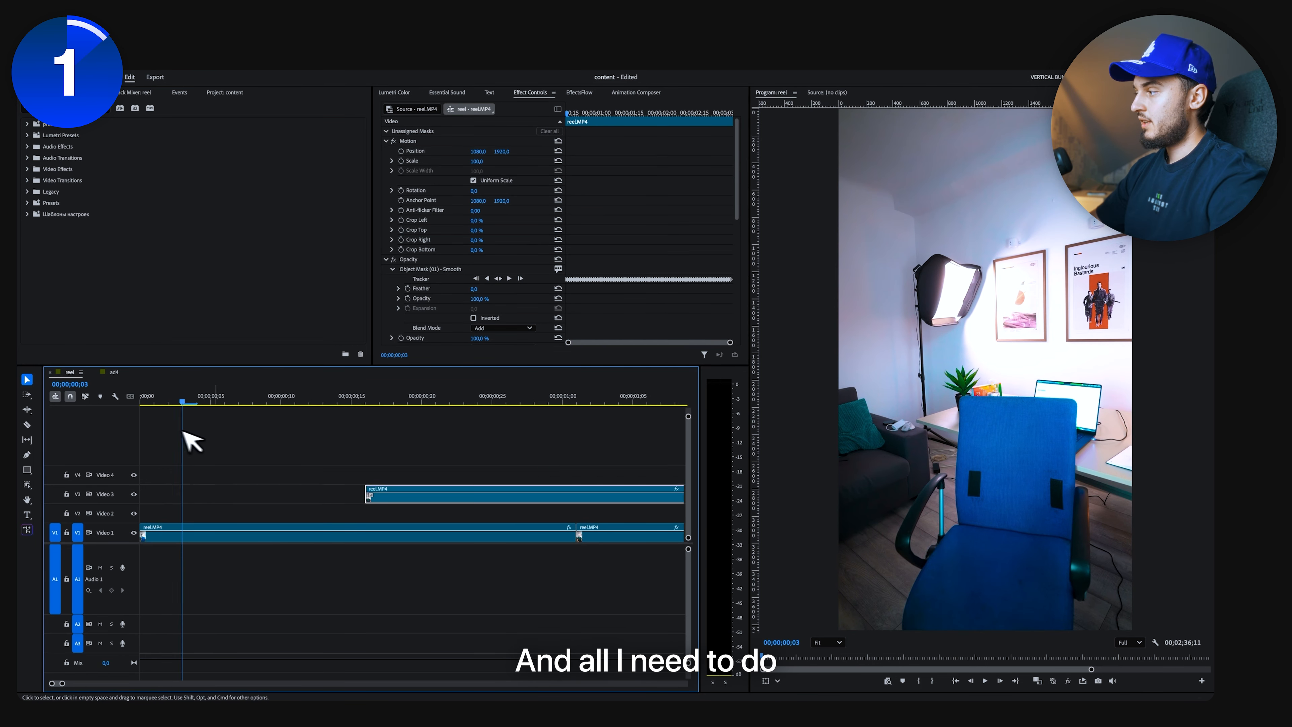
scroll(186, 433, down, 10)
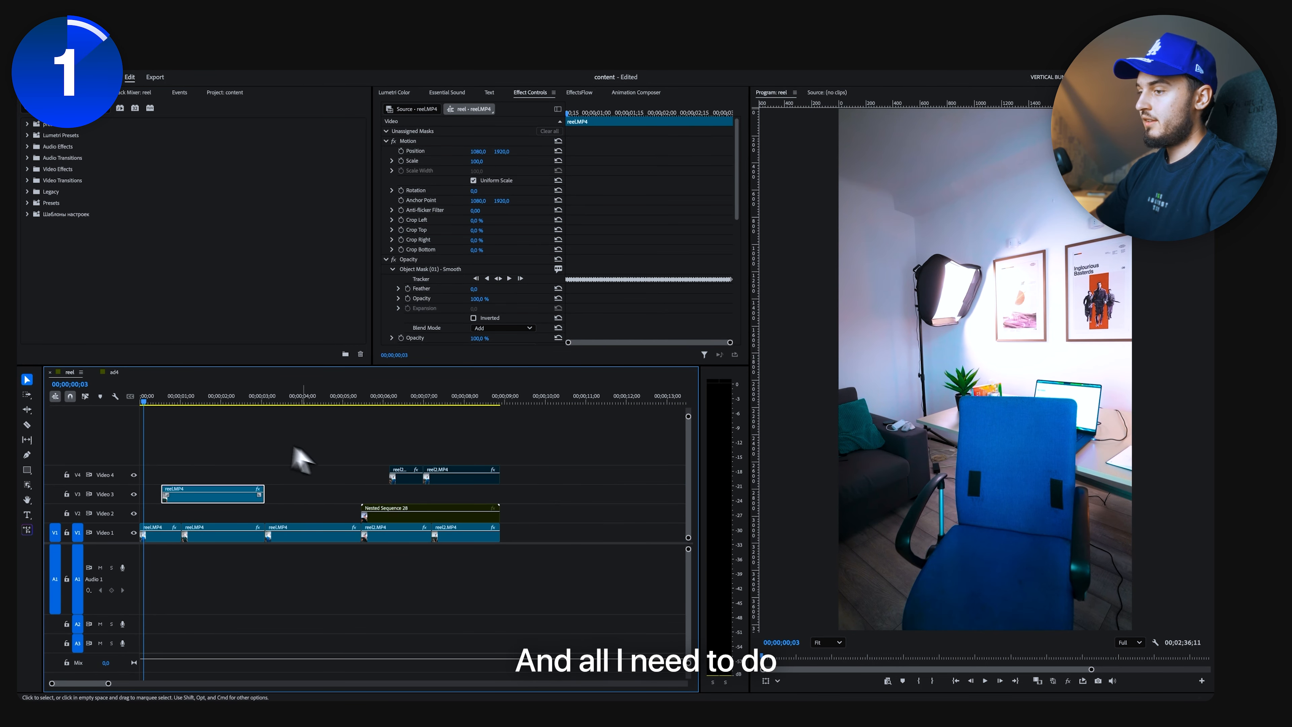
scroll(159, 408, up, 7)
drag(214, 393, 306, 415)
key(c)
click(345, 496)
click(326, 496)
click(309, 496)
click(291, 496)
click(272, 497)
click(218, 496)
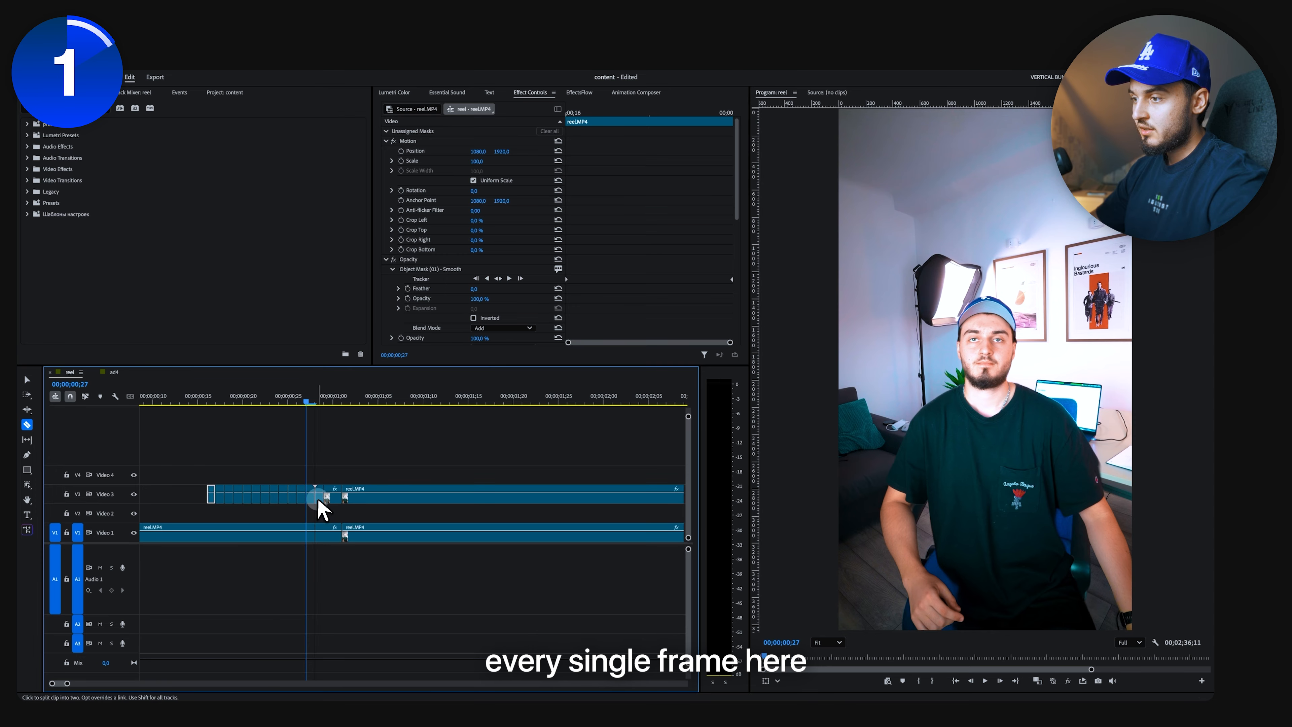
Delete selected Video 3 pieces, leaving three two-frame pieces followed by three alternating single frames.
key(v)
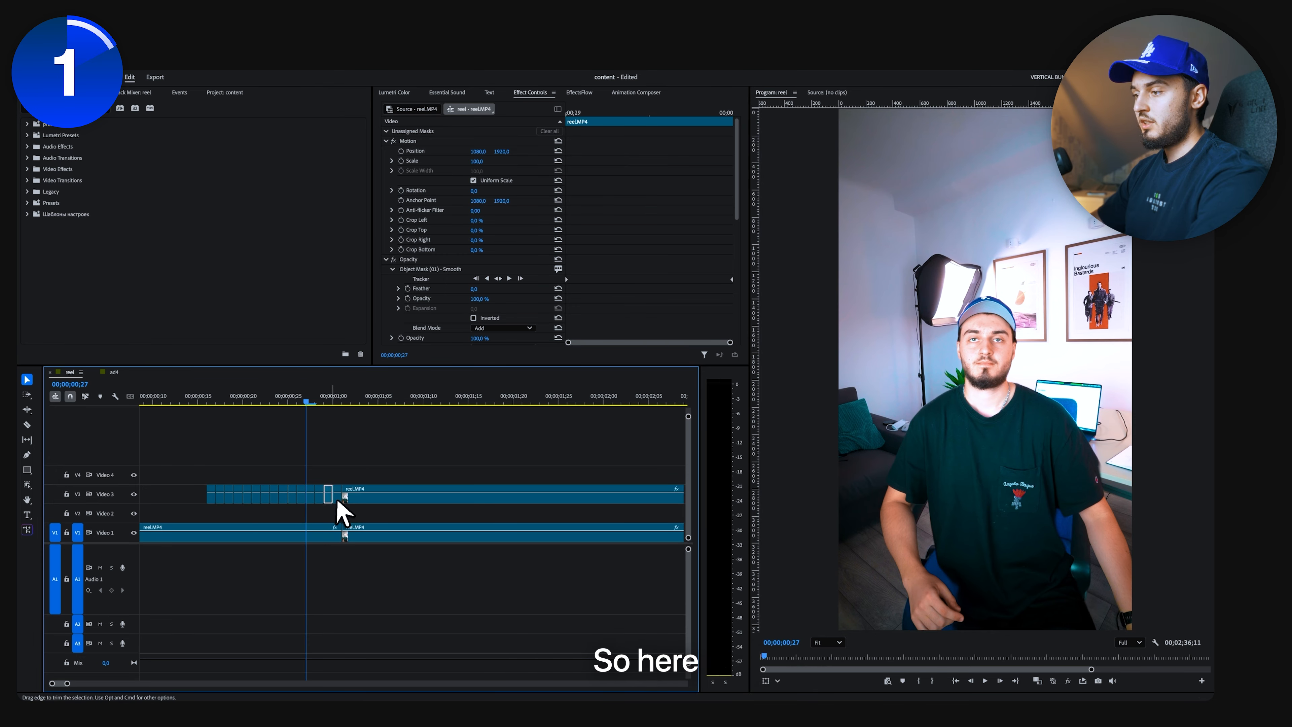
key(Delete)
click(257, 500)
key(Delete)
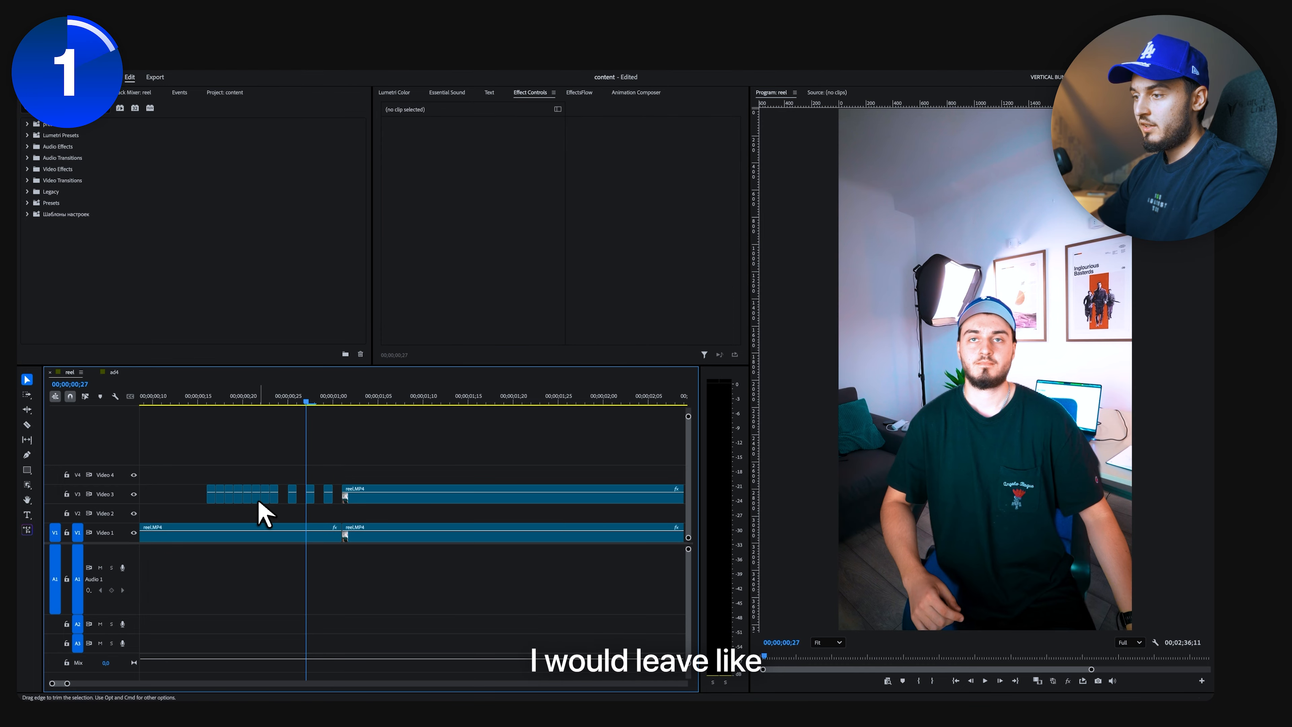
scroll(198, 504, left, 3)
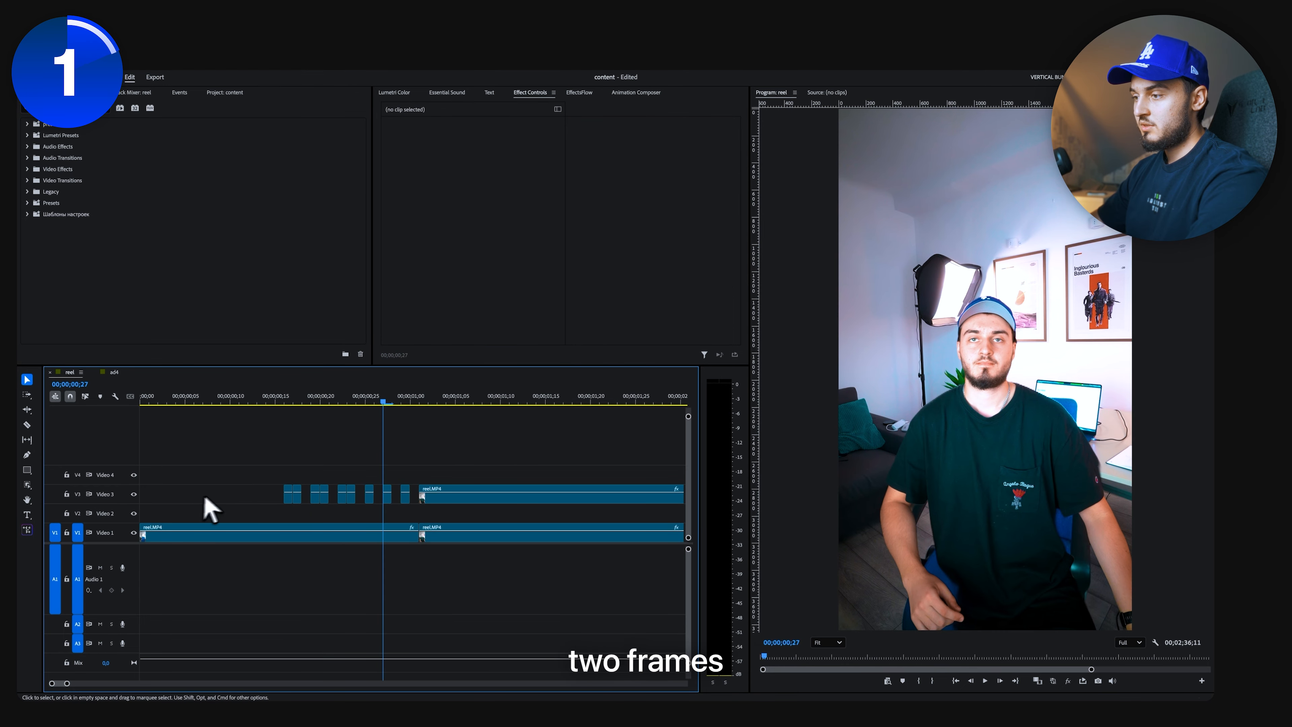
Delete the second frame of each remaining two-frame piece on Video 3.
click(324, 498)
key(Delete)
click(344, 499)
key(Delete)
key(super+z)
click(351, 501)
key(Delete)
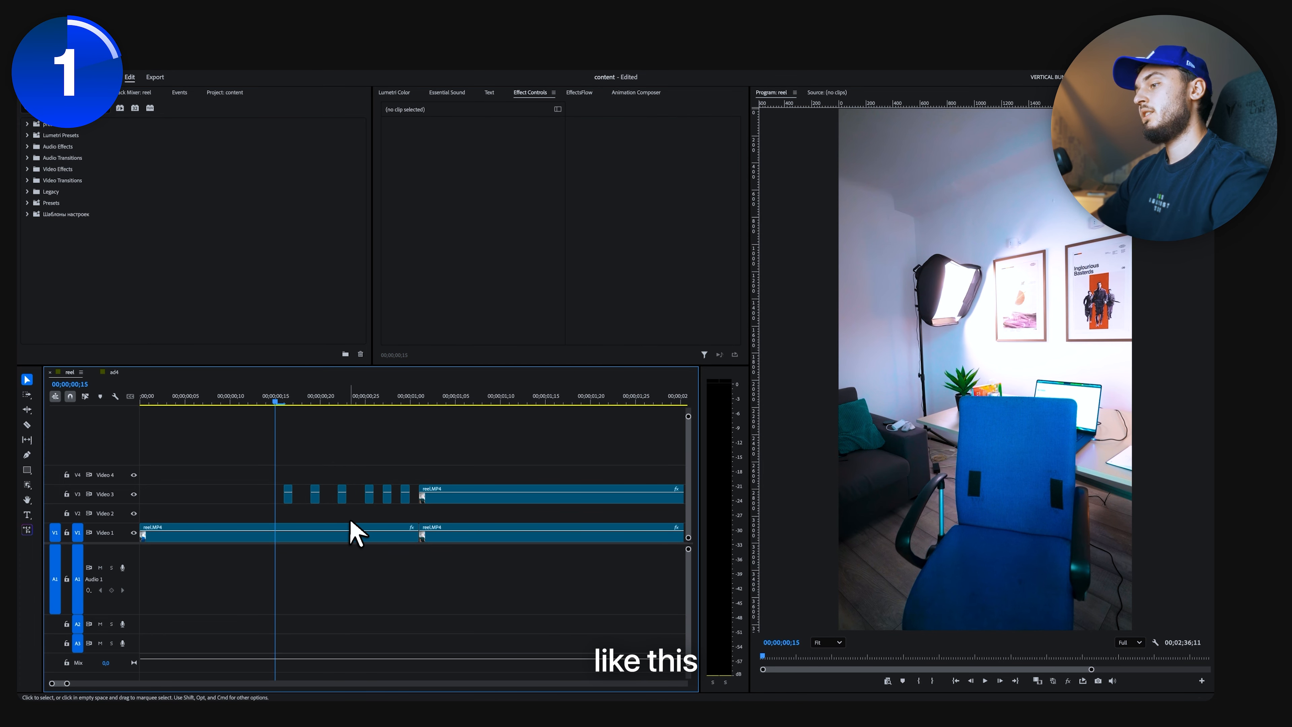
Extend the third short Video 3 piece to start at 00;00;00;21, shift the first two one frame earlier, and preview the flicker.
click(232, 403)
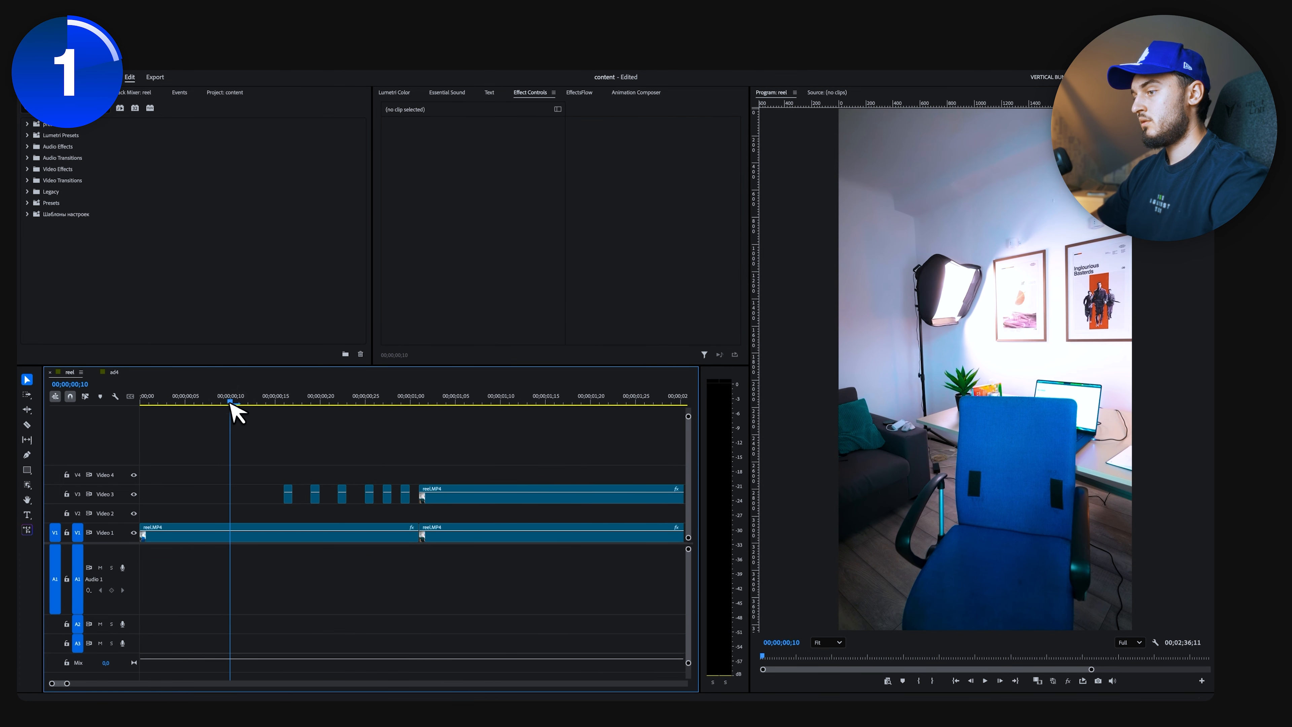
key(space)
drag(348, 500, 328, 497)
drag(318, 463, 307, 501)
drag(239, 402, 226, 398)
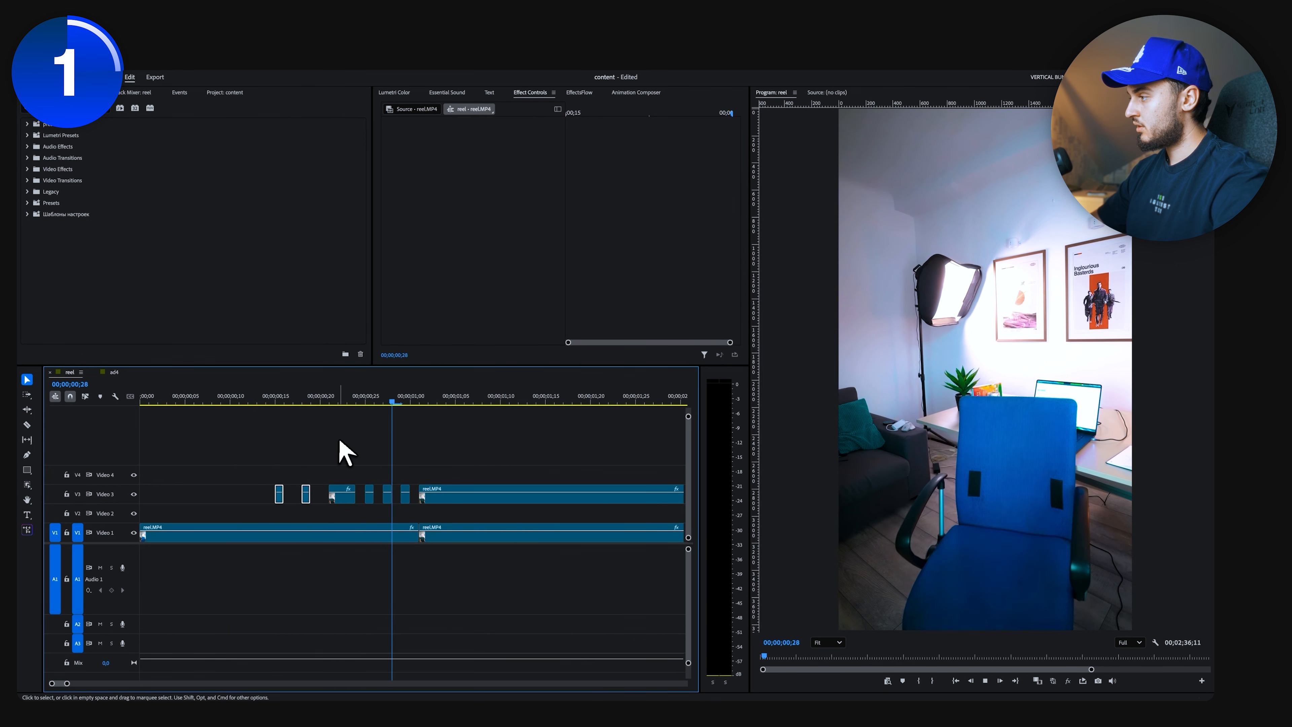
click(206, 403)
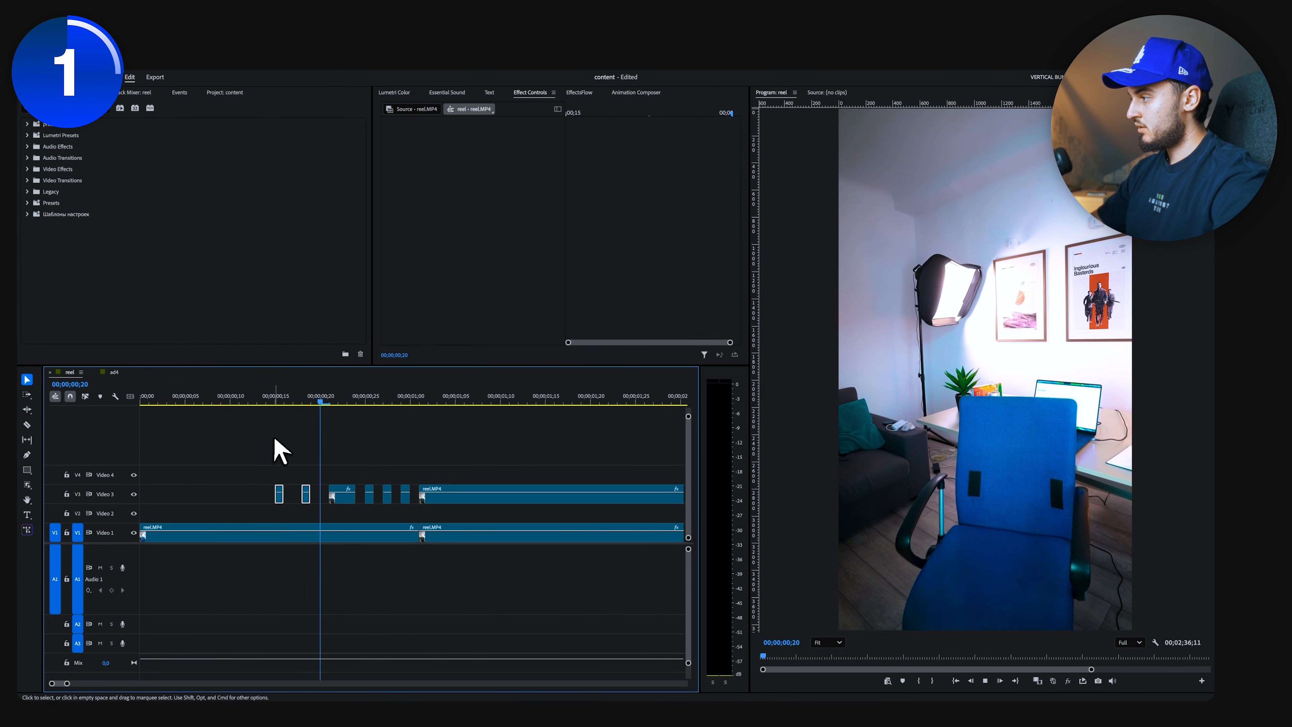
click(258, 403)
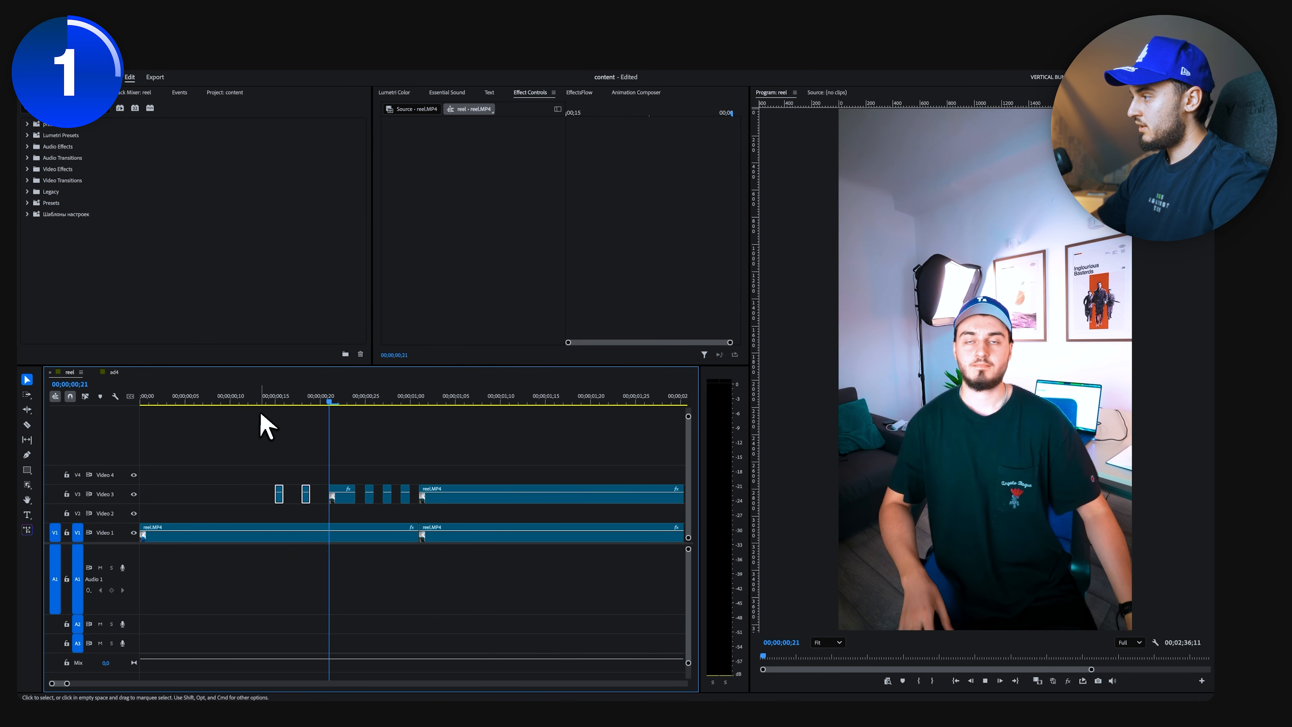
click(406, 402)
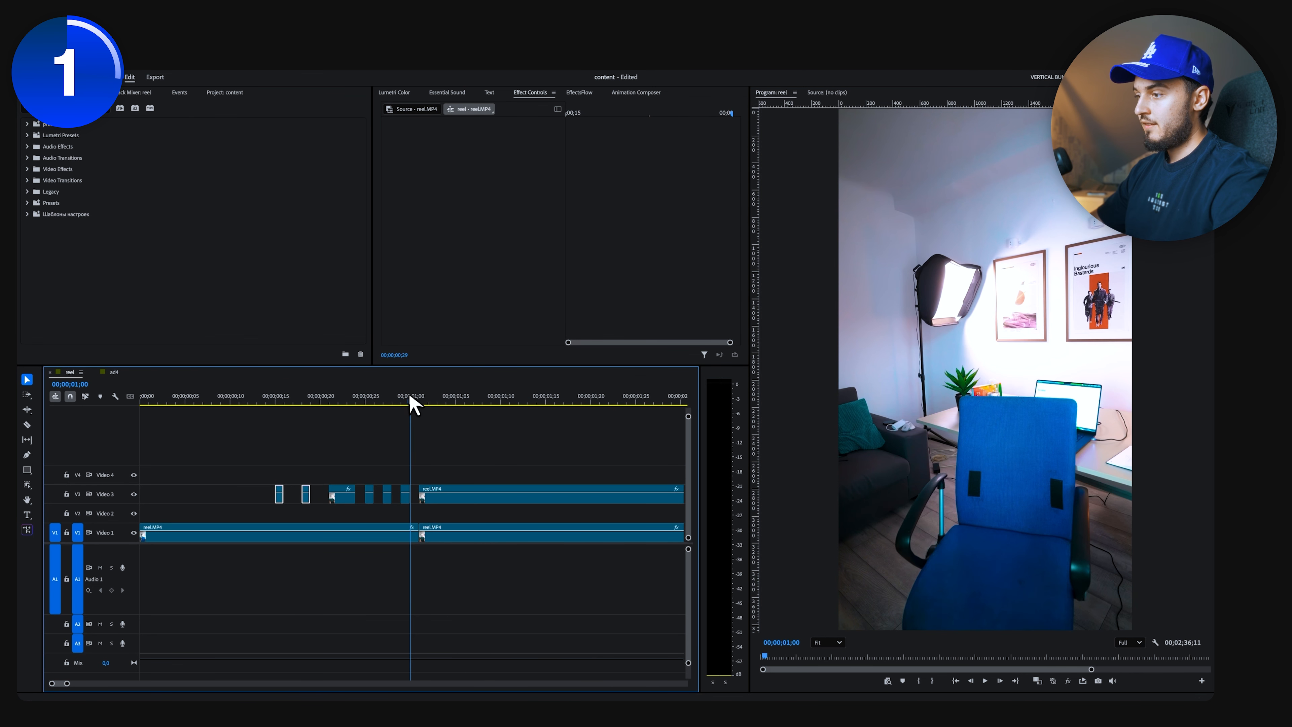
Apply the Tint effect to the last single-frame piece on Video 3 and set Map Black To to white.
click(406, 496)
click(412, 501)
click(405, 498)
key(shift+space)
text(tint)
key(Return)
scroll(422, 280, down, 10)
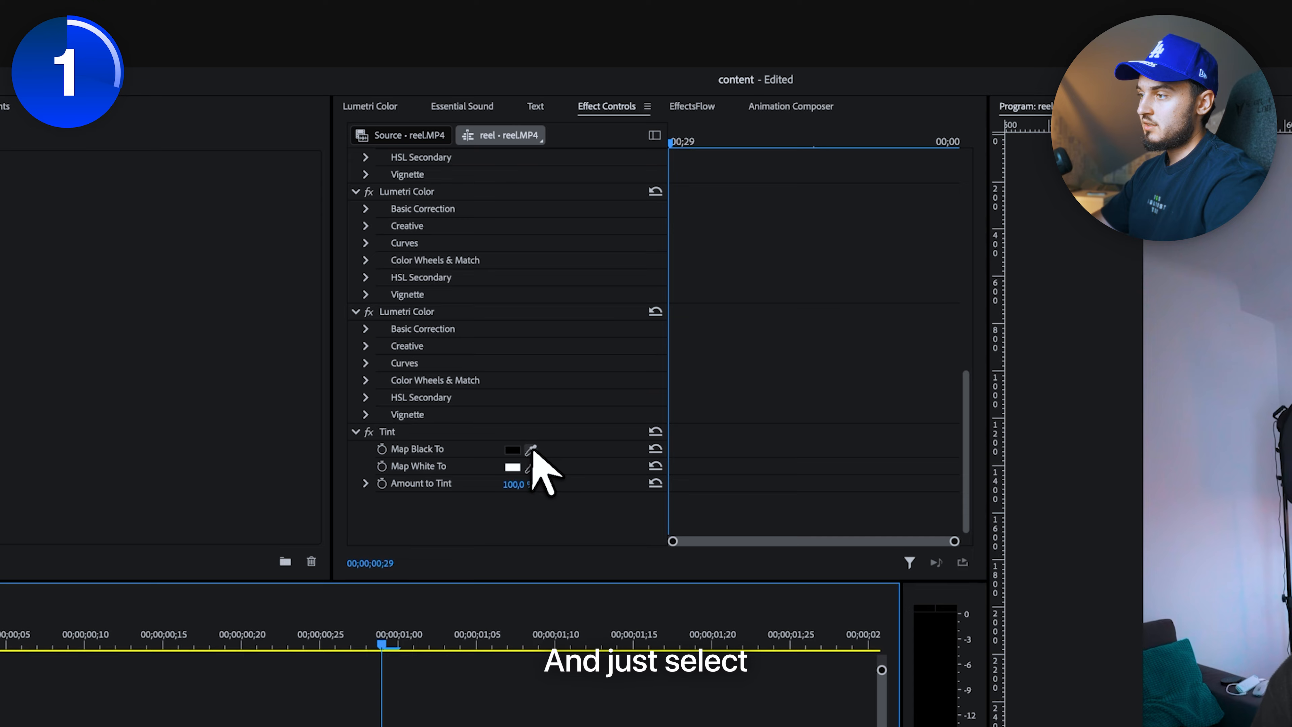
click(532, 449)
click(517, 469)
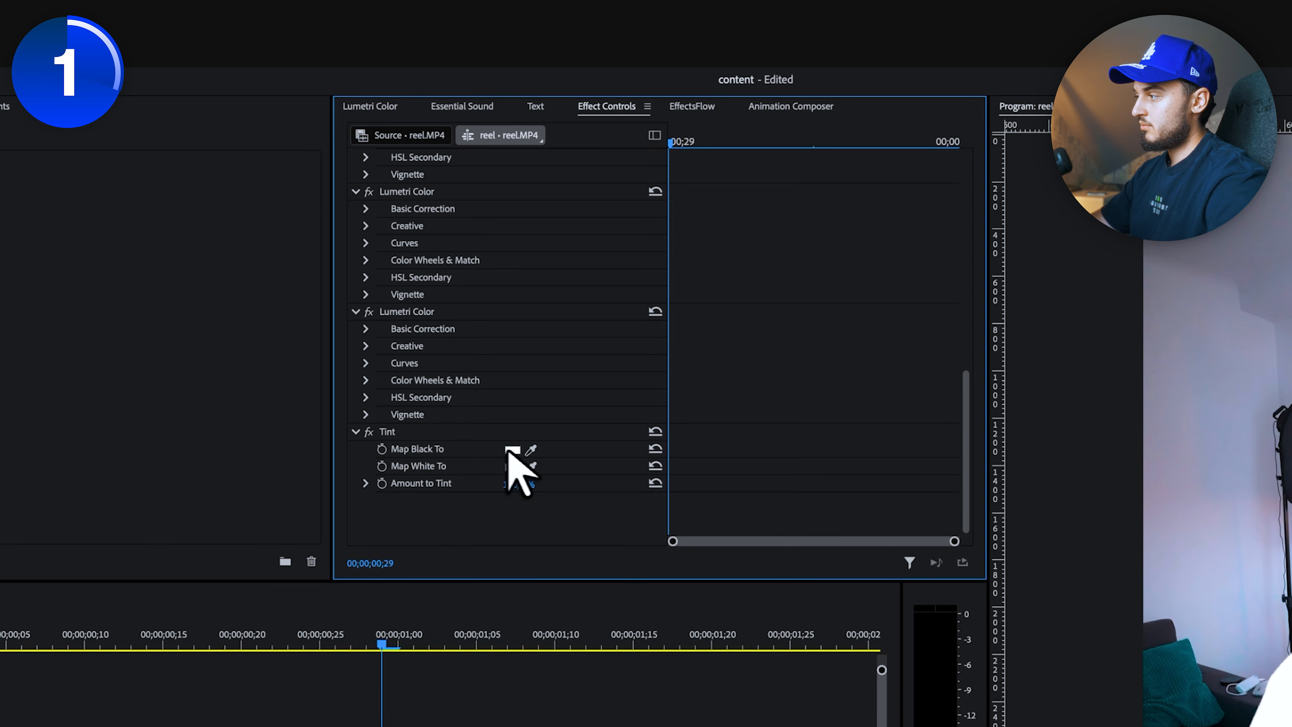
Paste the white Tint effect onto the other short Video 3 pieces and play back the flicker.
click(320, 643)
drag(255, 512, 391, 466)
key(super+v)
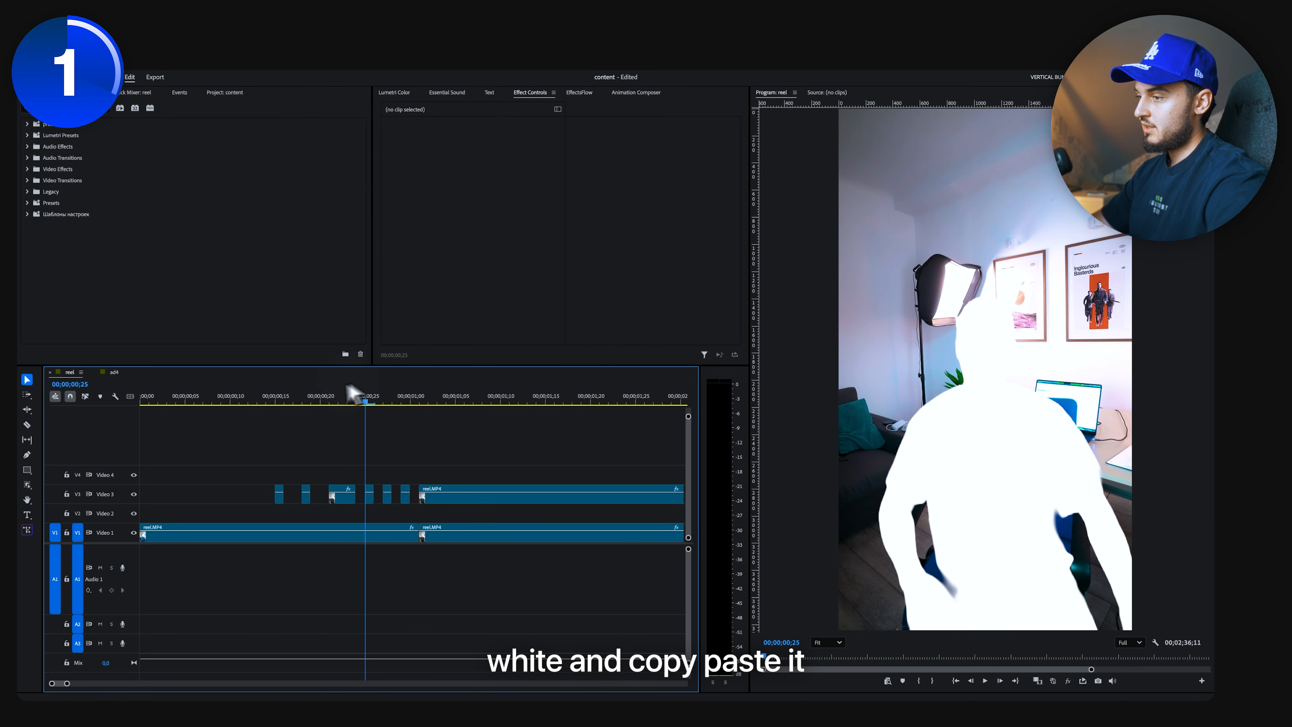
click(240, 397)
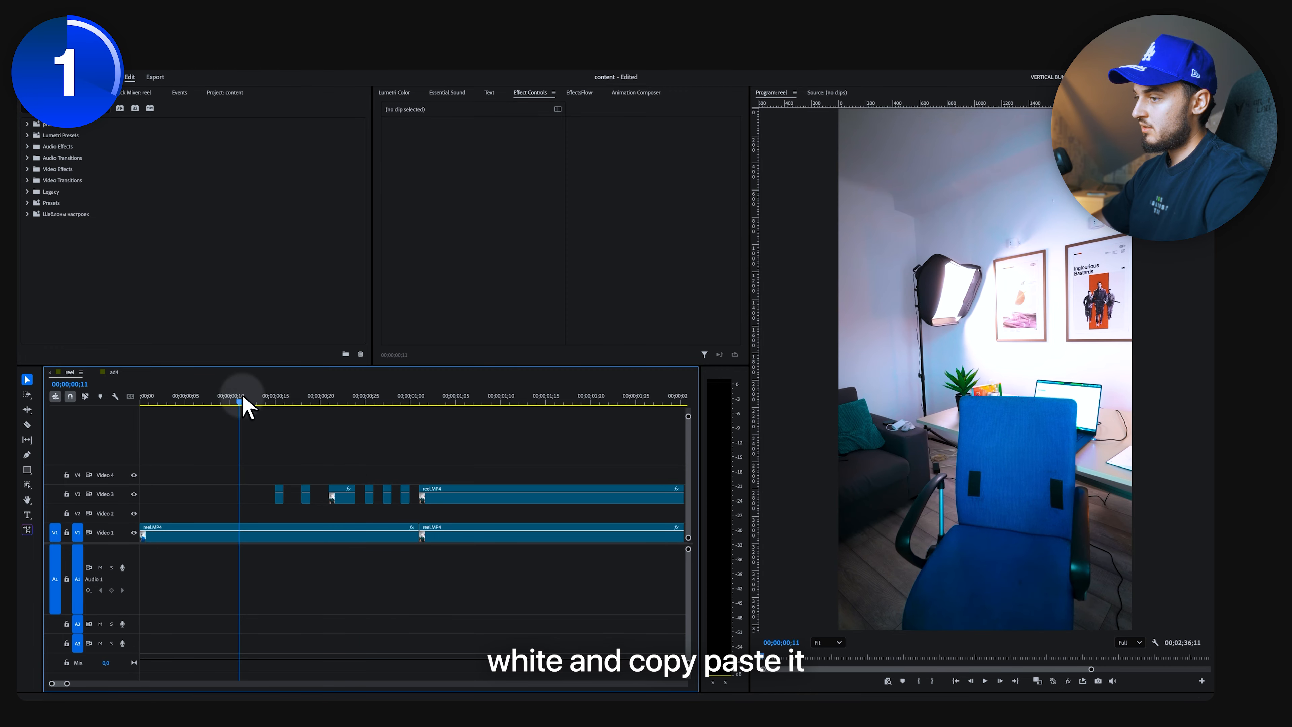
key(space)
Paste the white Tint effect onto the long masked Video 3 clip that starts at 00;00;01;01.
click(418, 403)
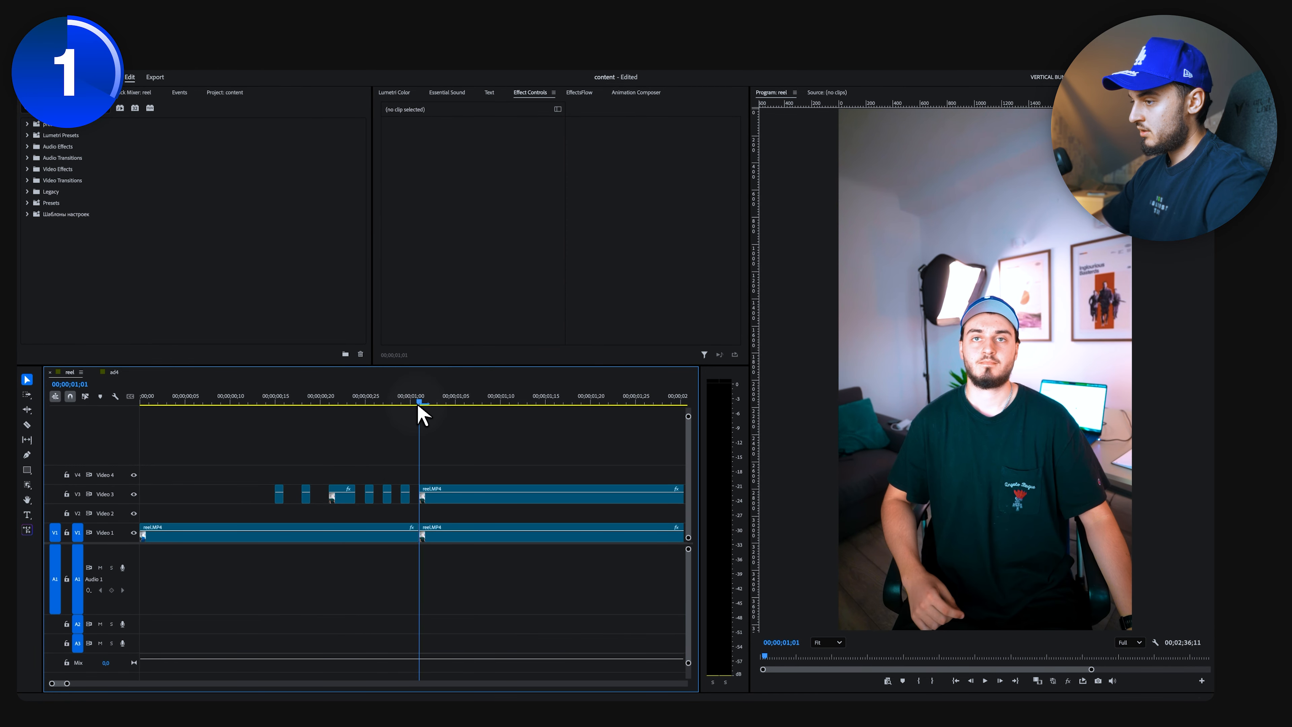
click(461, 496)
scroll(460, 297, down, 10)
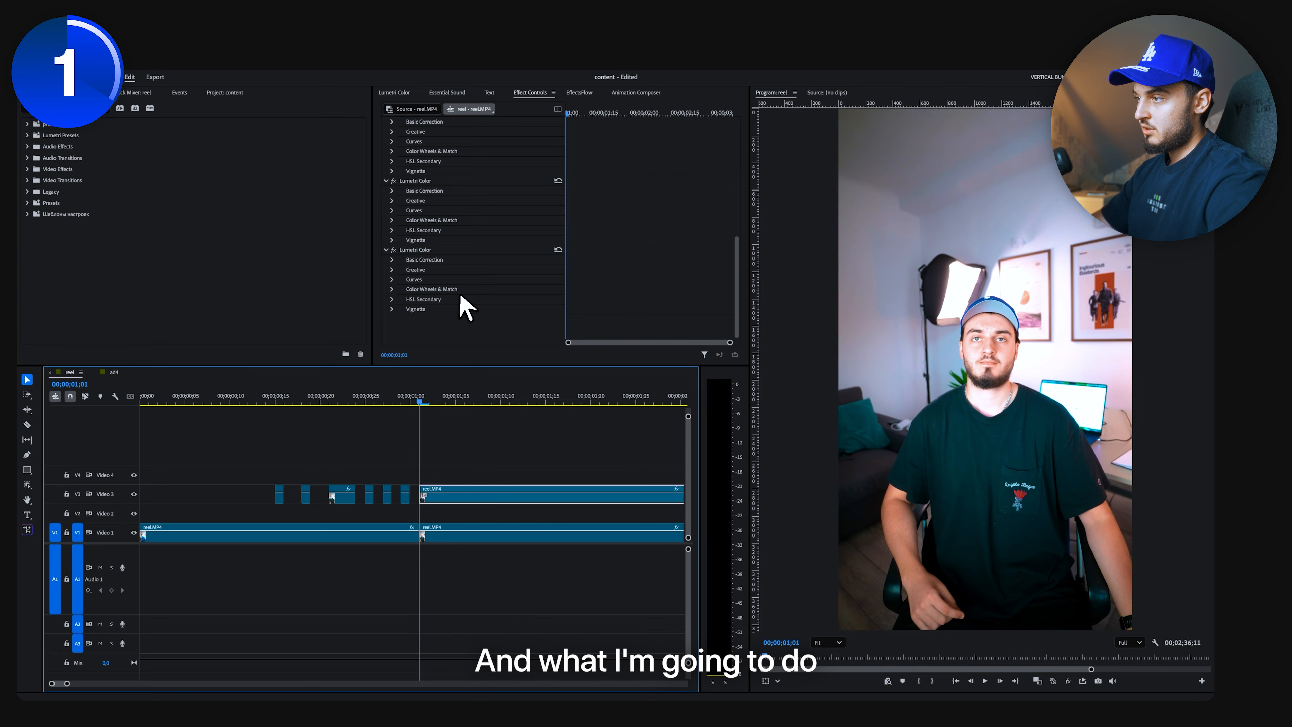
key(ctrl+space)
key(Escape)
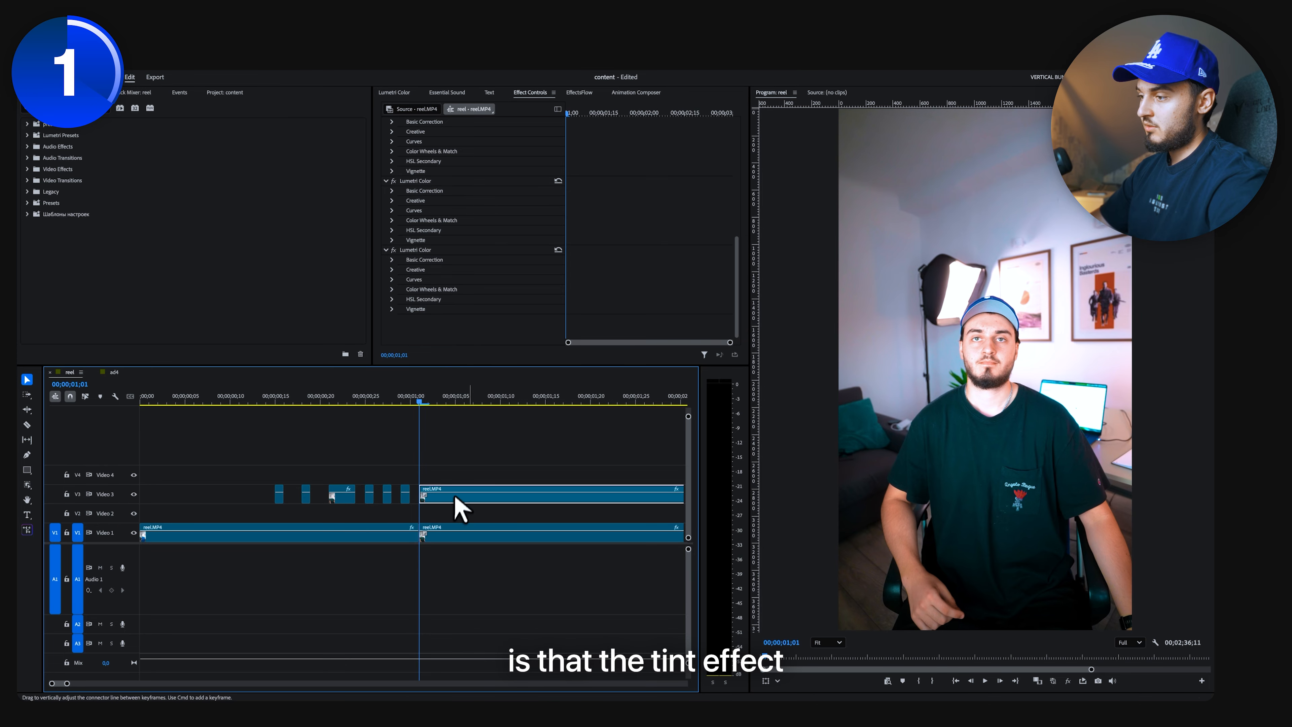
key(ctrl+v)
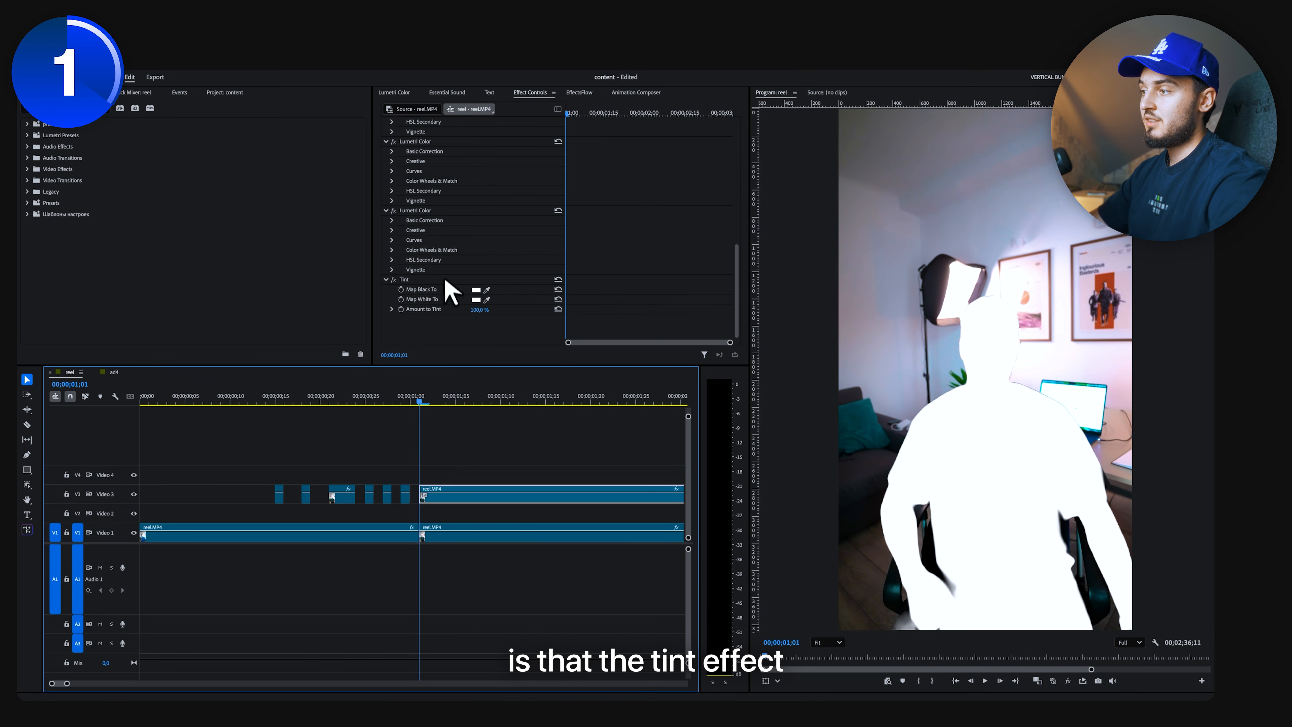
Keyframe the long clip's Amount to Tint from 100% at 00;00;01;01 to 0% at 00;00;01;10.
click(401, 308)
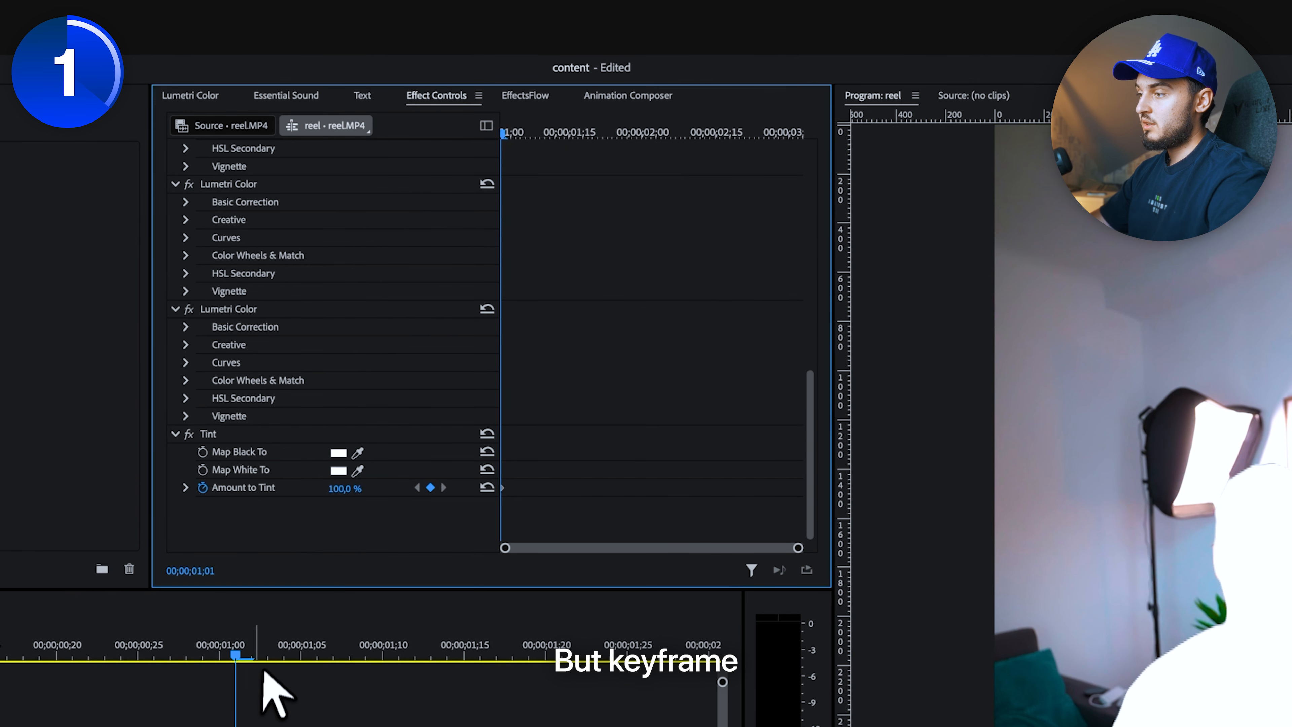
click(419, 663)
drag(333, 658, 382, 660)
click(390, 724)
scroll(598, 394, down, 15)
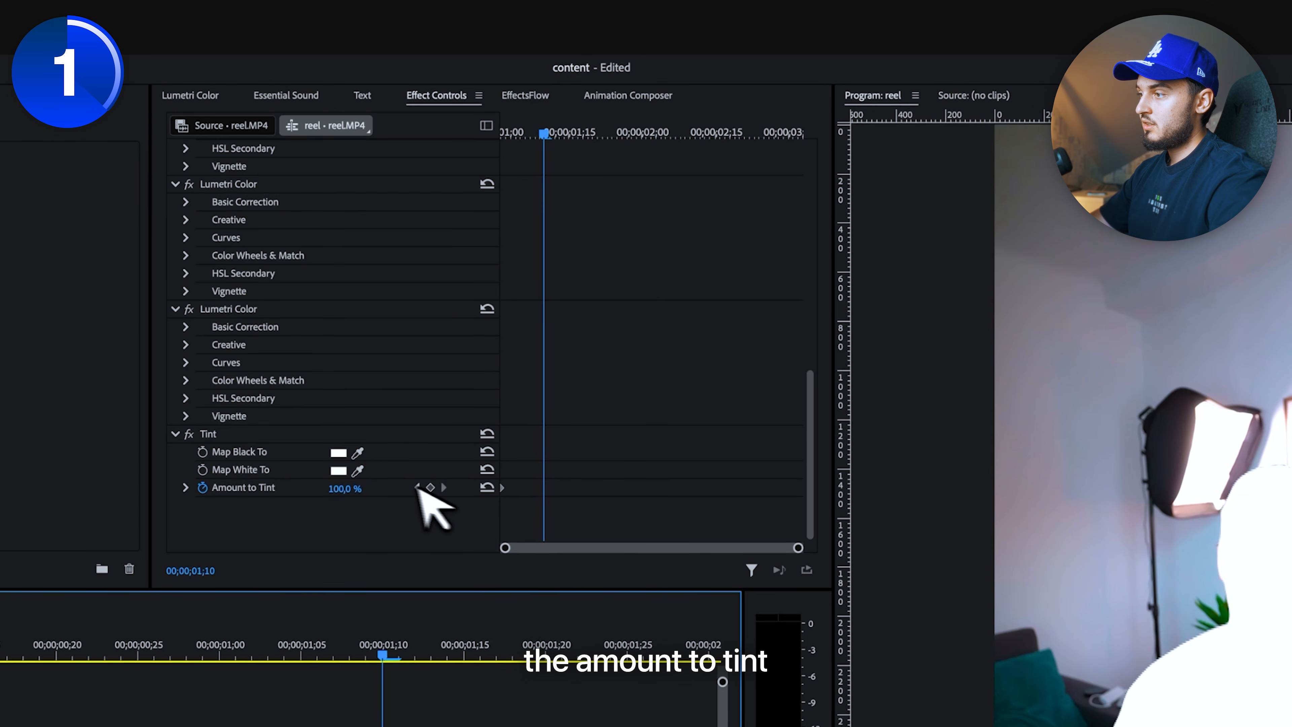
drag(342, 488, 291, 488)
Ease the Amount to Tint keyframes, move the end keyframe to about 00;00;02;07, and preview the fade.
click(187, 488)
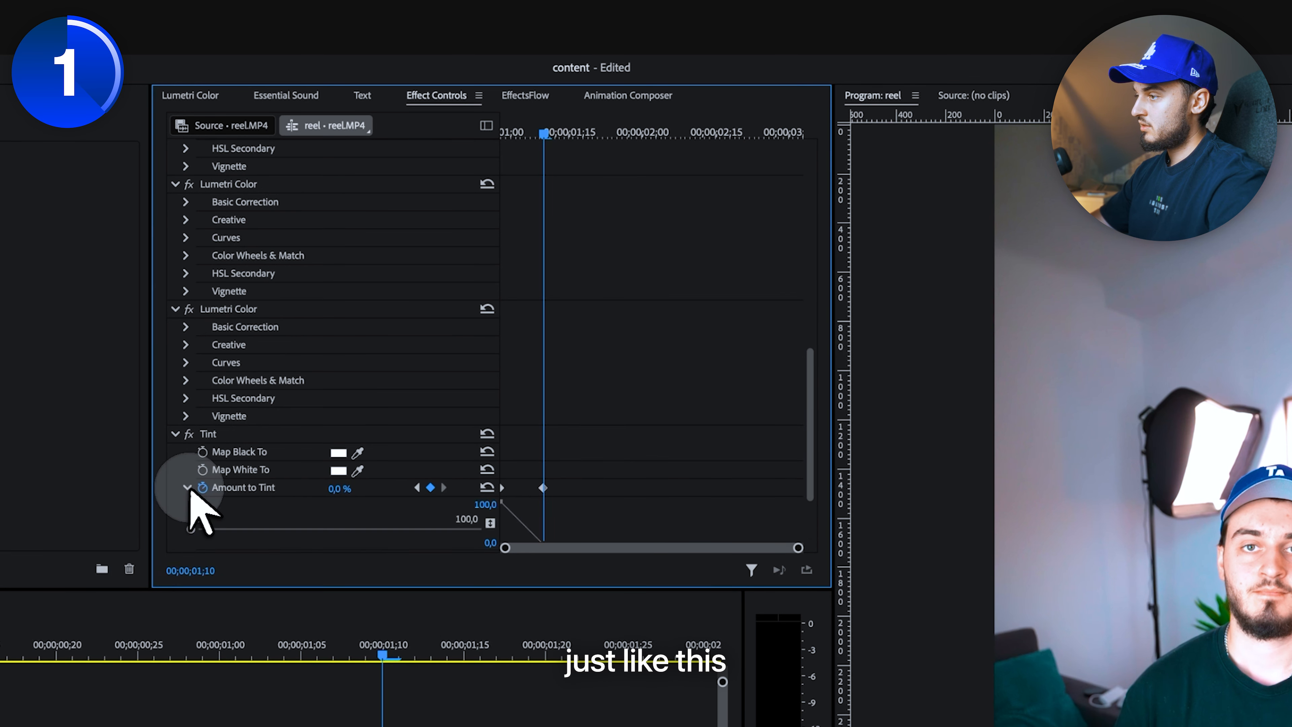
scroll(538, 444, down, 5)
drag(544, 389, 503, 480)
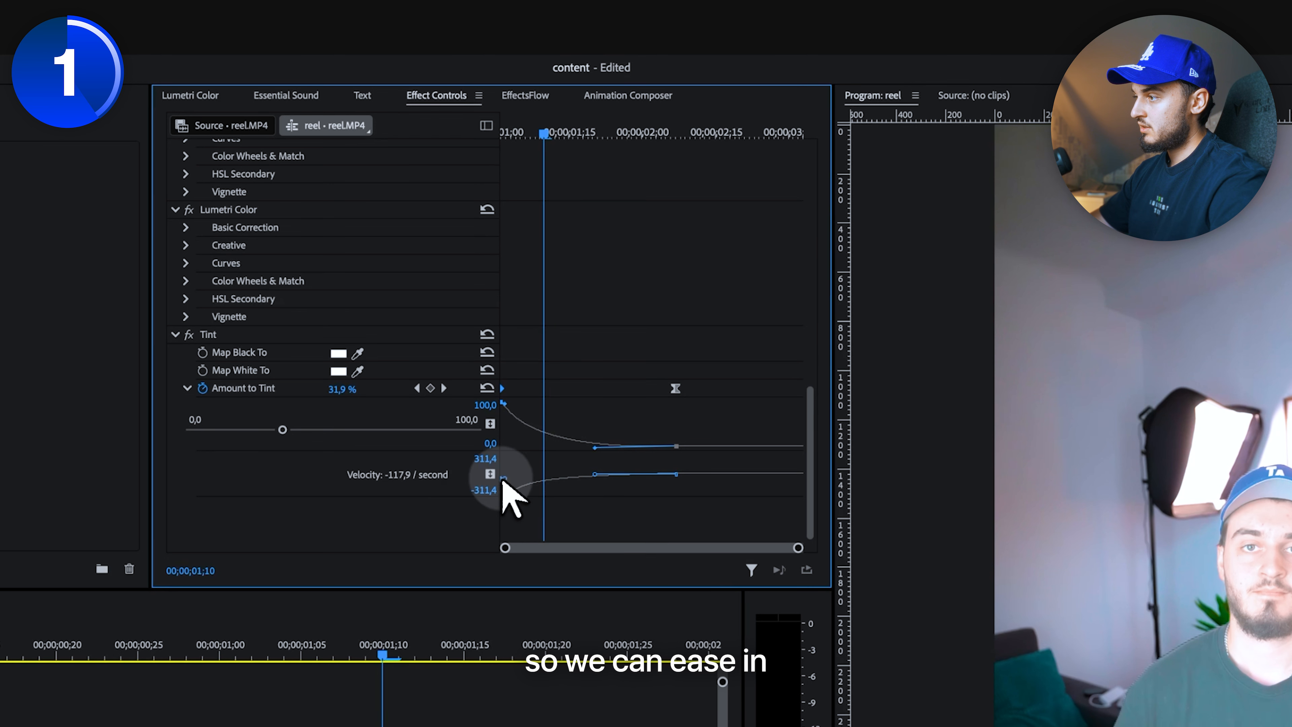
drag(543, 135, 500, 143)
drag(235, 654, 62, 657)
key(space)
key(space)
scroll(529, 463, down, 5)
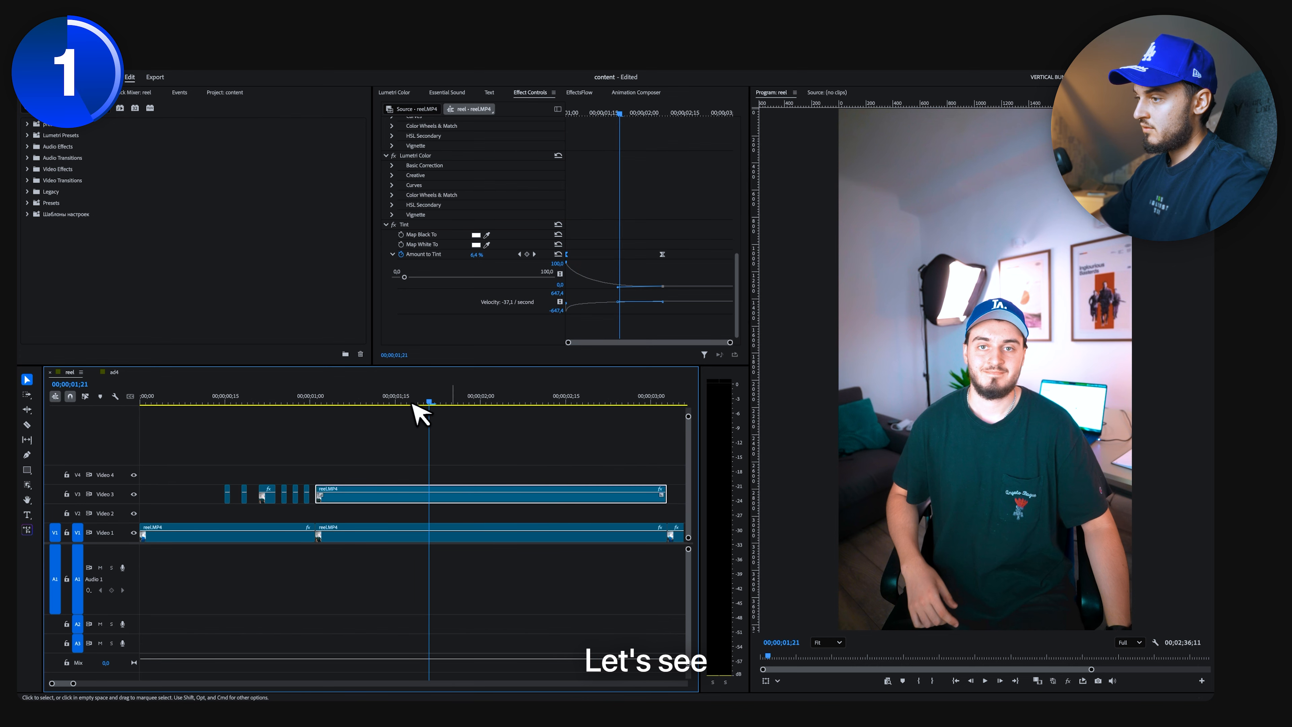
drag(413, 403, 263, 412)
key(space)
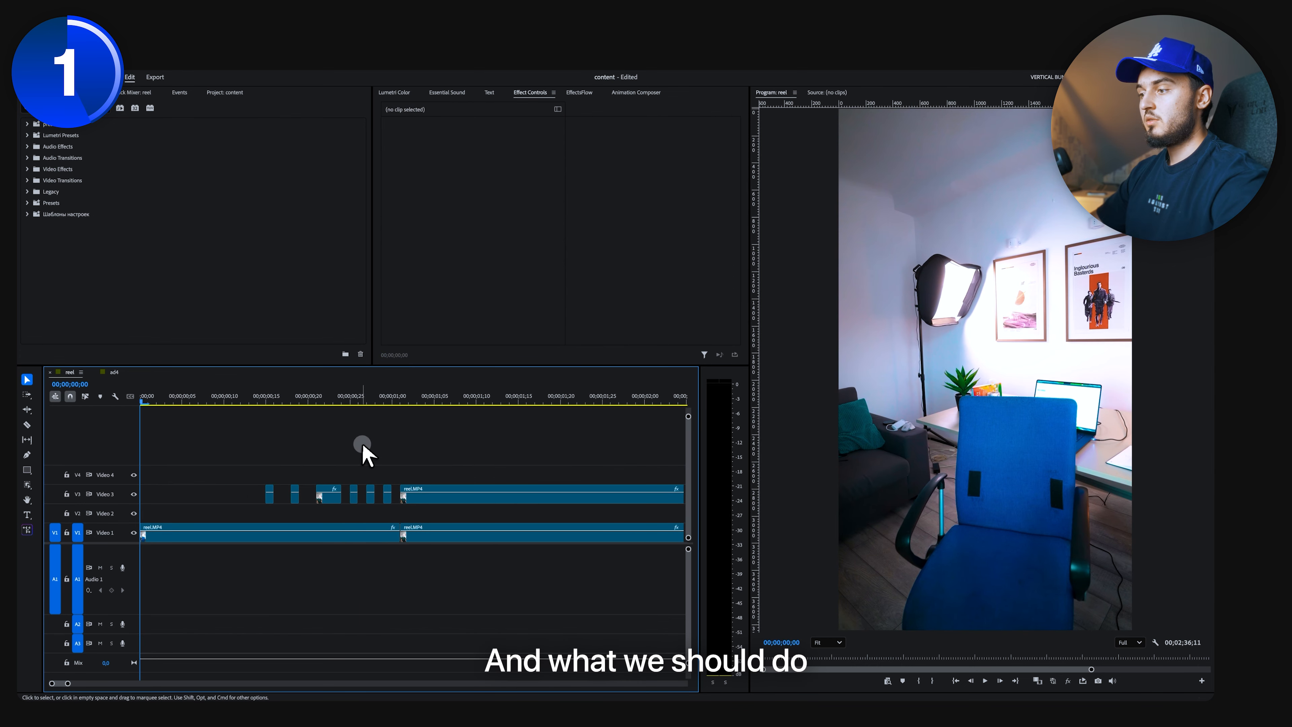
Create an adjustment layer and place it on a new track above Video 4 from the sequence start.
click(225, 93)
click(343, 354)
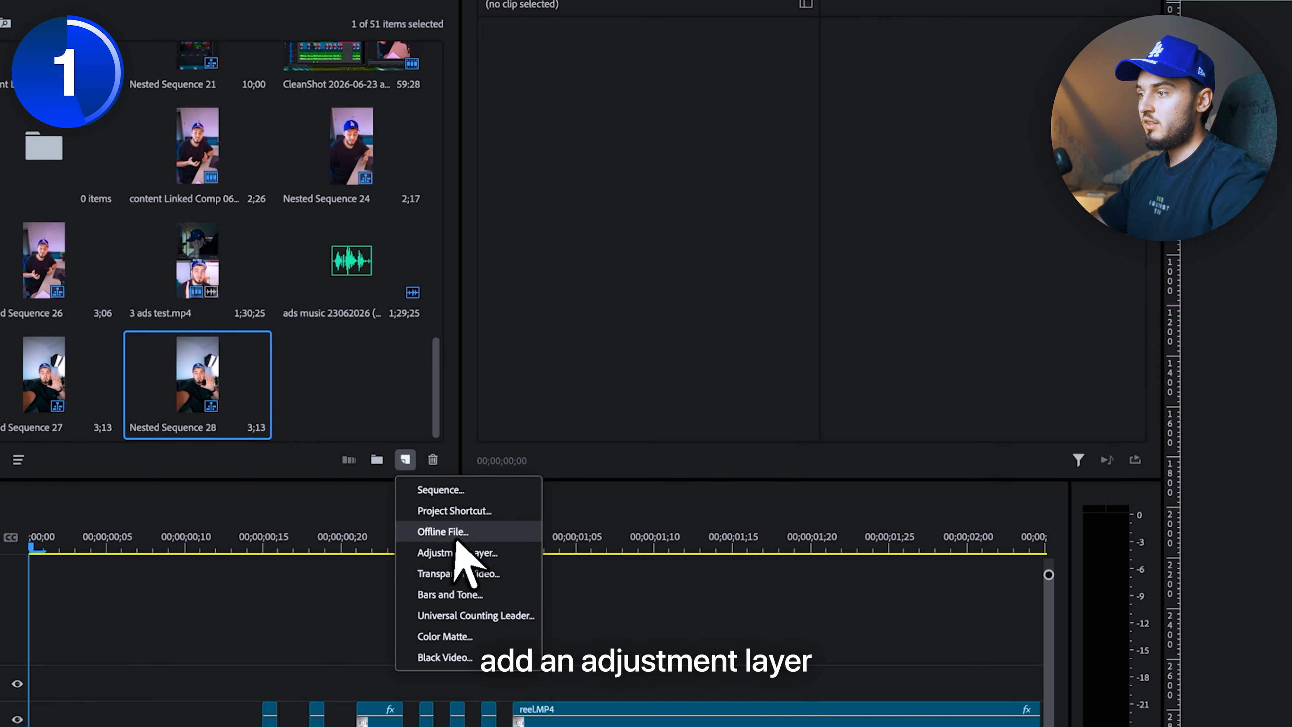
click(460, 552)
click(1030, 609)
drag(340, 405, 127, 653)
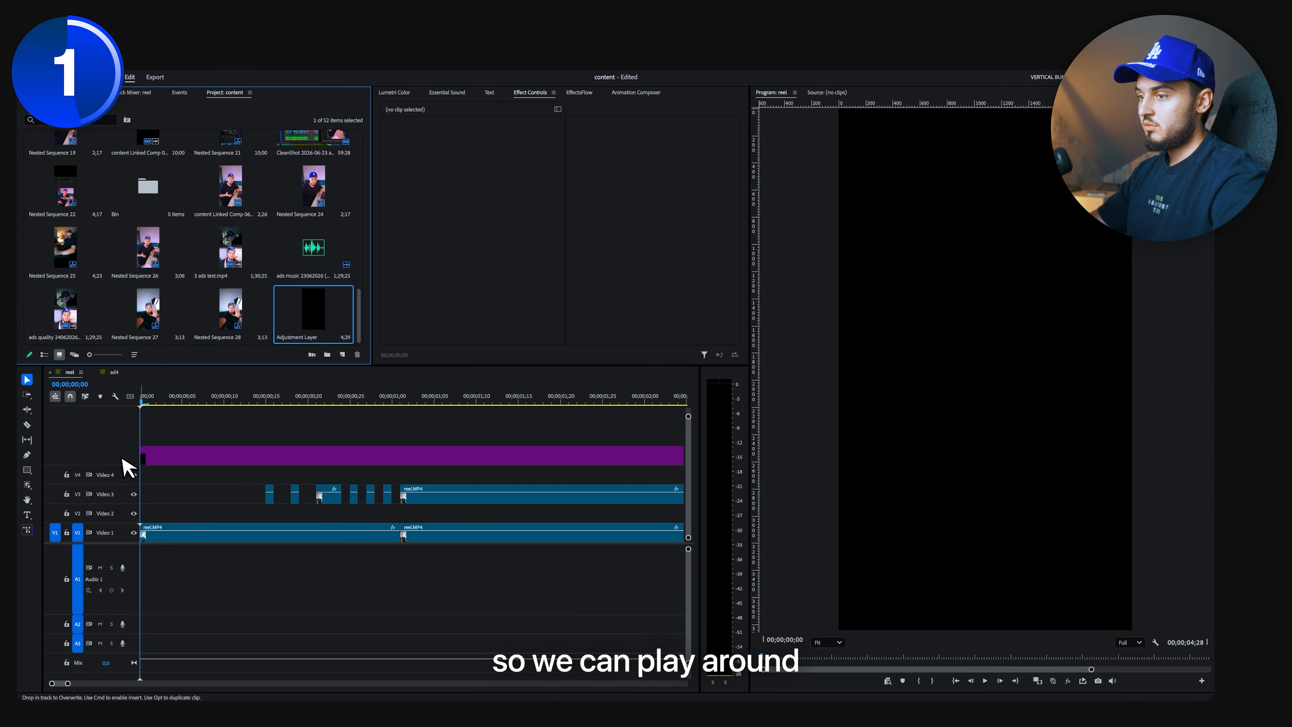
Cut the Video 5 adjustment layer at about 00;00;01;24 and delete the part after the cut.
drag(122, 458, 128, 459)
click(345, 468)
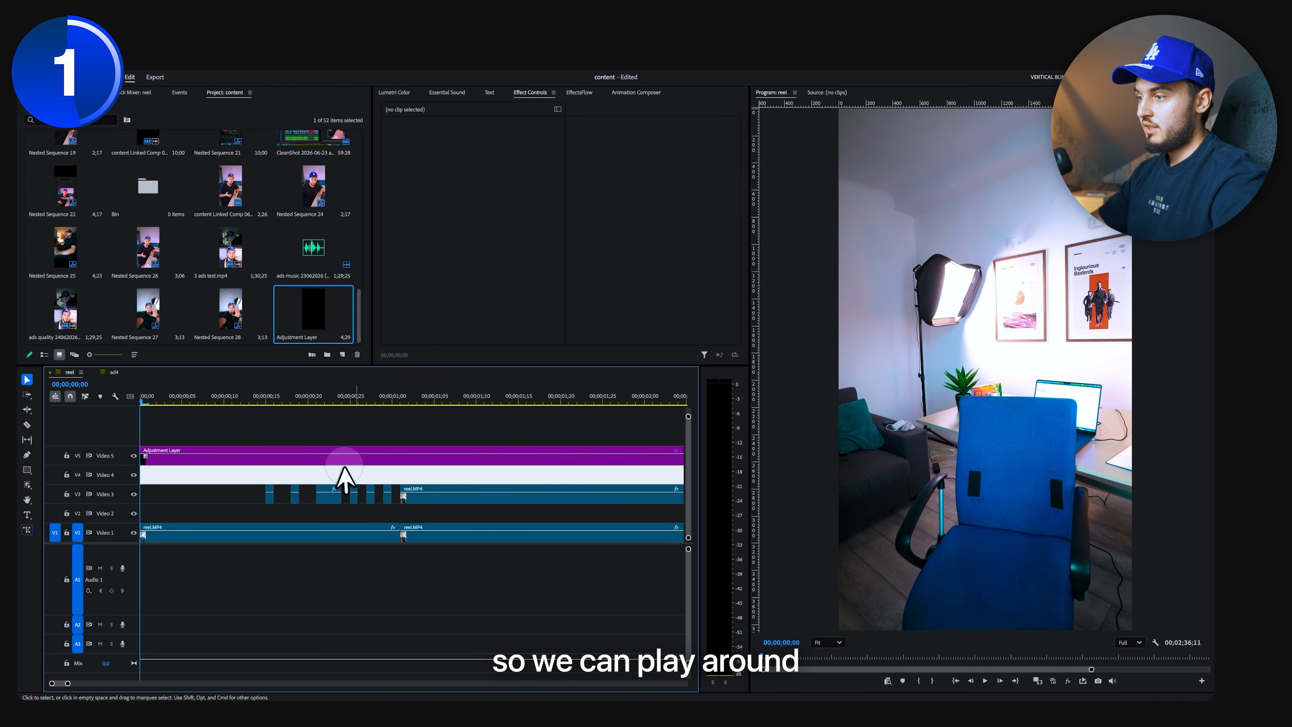
click(592, 456)
key(v)
click(609, 457)
key(Delete)
click(351, 400)
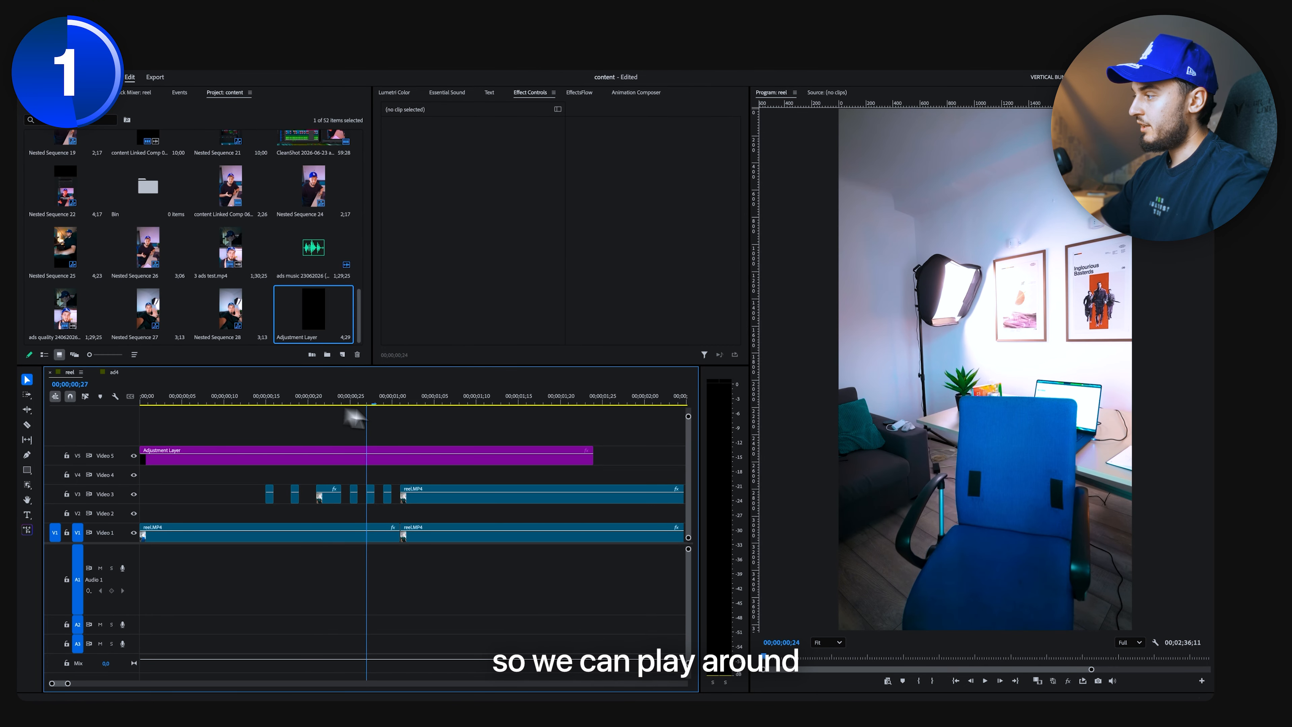
Add a Transform effect to the adjustment layer, keyframe its Scale at 100, and move the keyframe to 00;00;00;11.
click(299, 456)
click(402, 249)
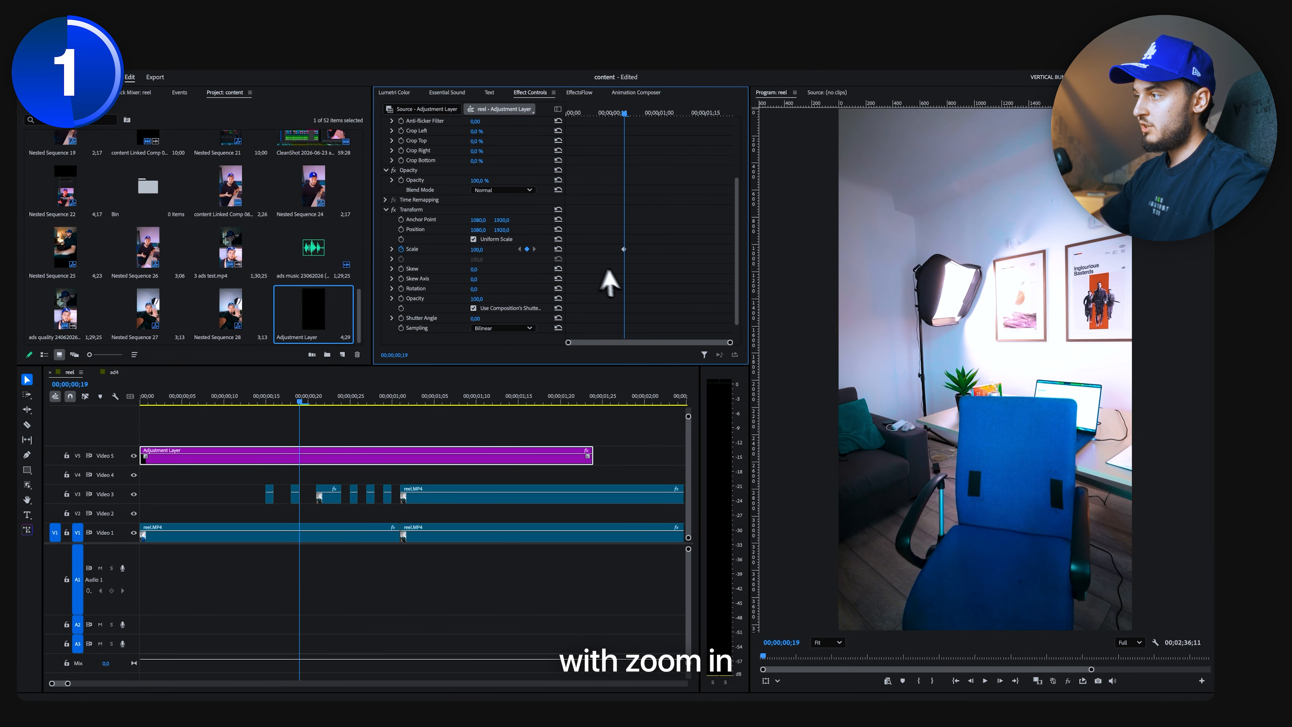
click(268, 402)
drag(623, 250, 578, 256)
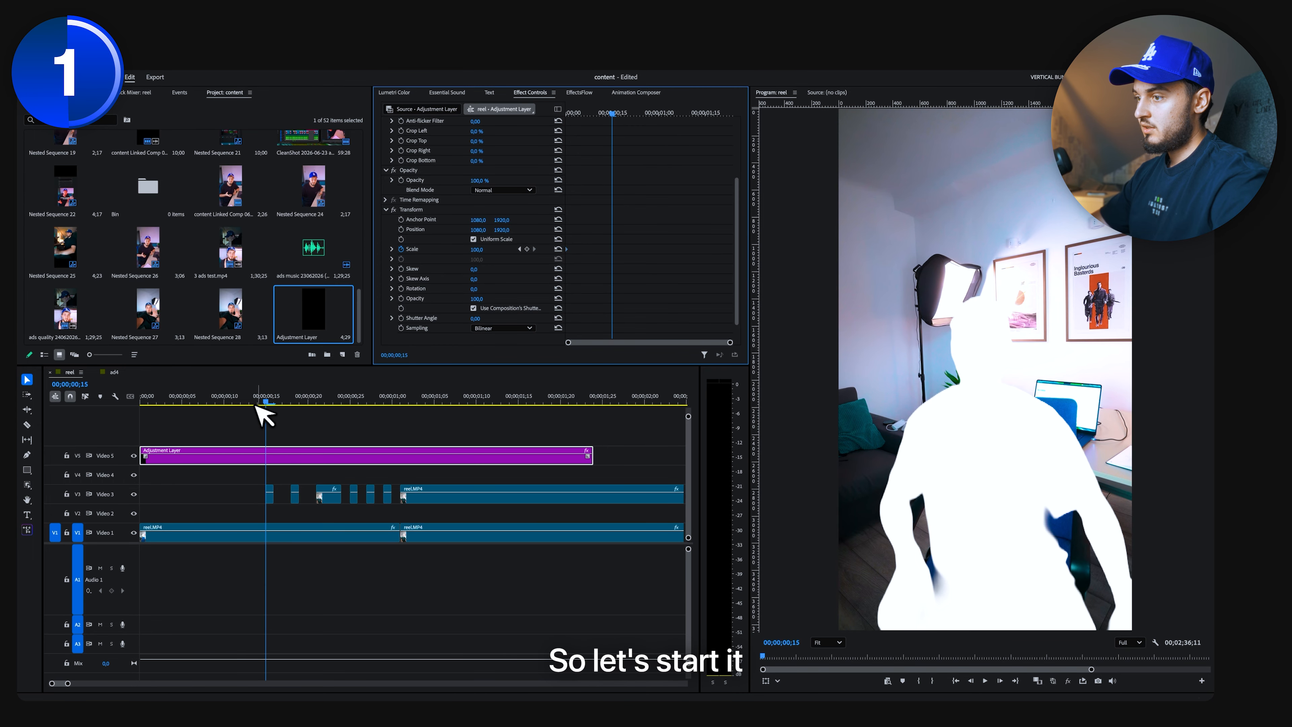
click(216, 402)
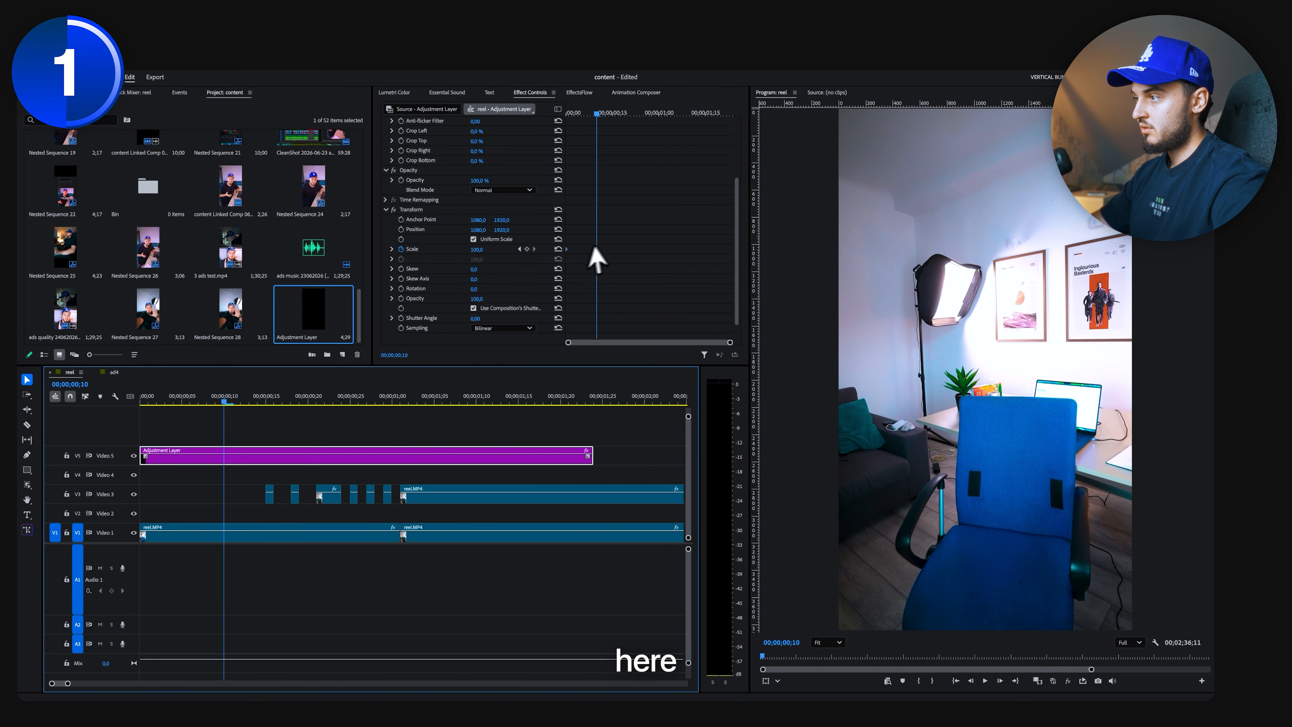
drag(569, 249, 602, 256)
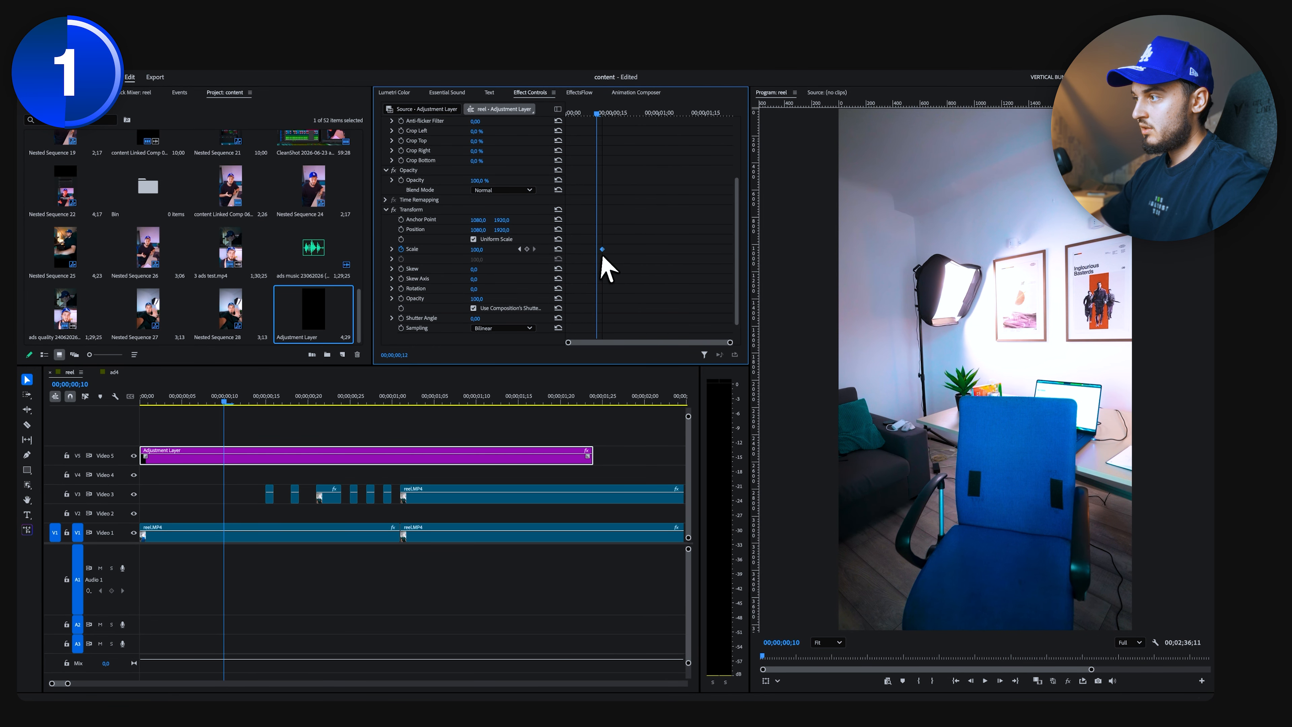
Cut the adjustment layer at 00;00;00;10, delete the part before the cut, and select the remaining piece.
click(227, 457)
key(v)
click(196, 458)
key(Delete)
click(354, 458)
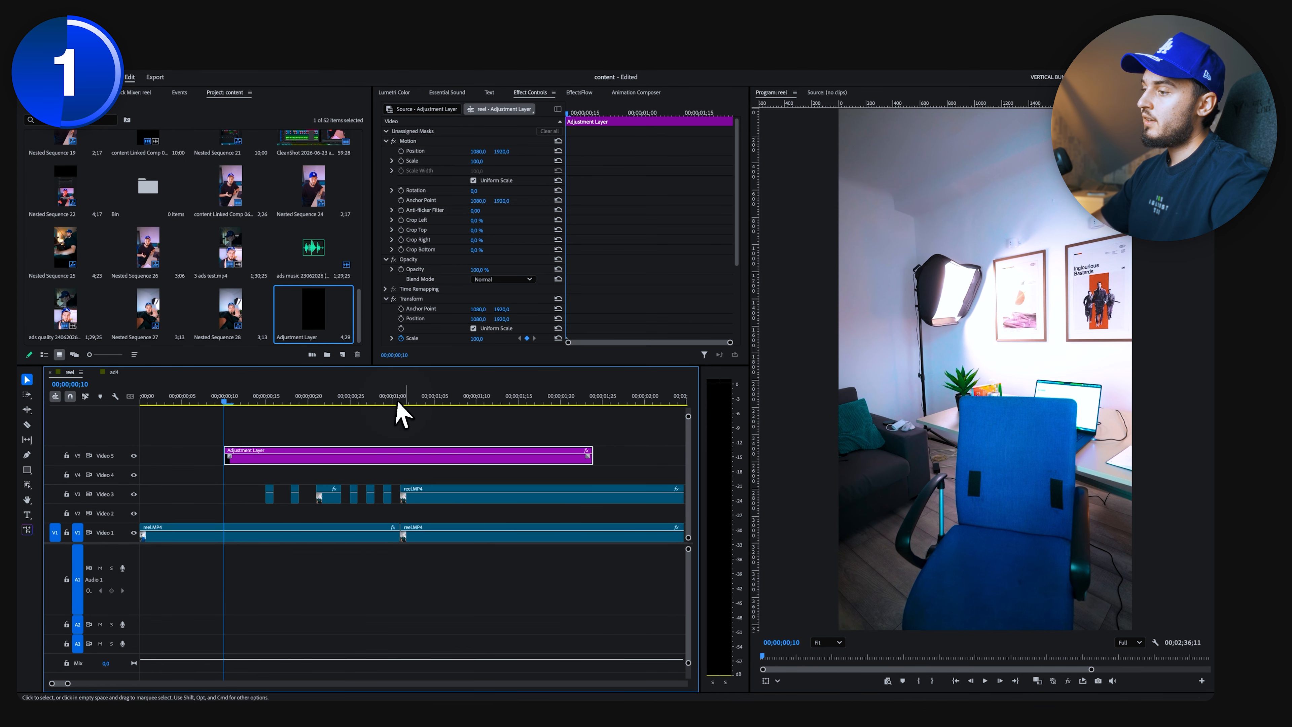
Keyframe the adjustment layer's Transform Scale to 129 at 00;00;01;09.
click(402, 402)
scroll(575, 249, down, 5)
click(676, 113)
drag(479, 233, 545, 233)
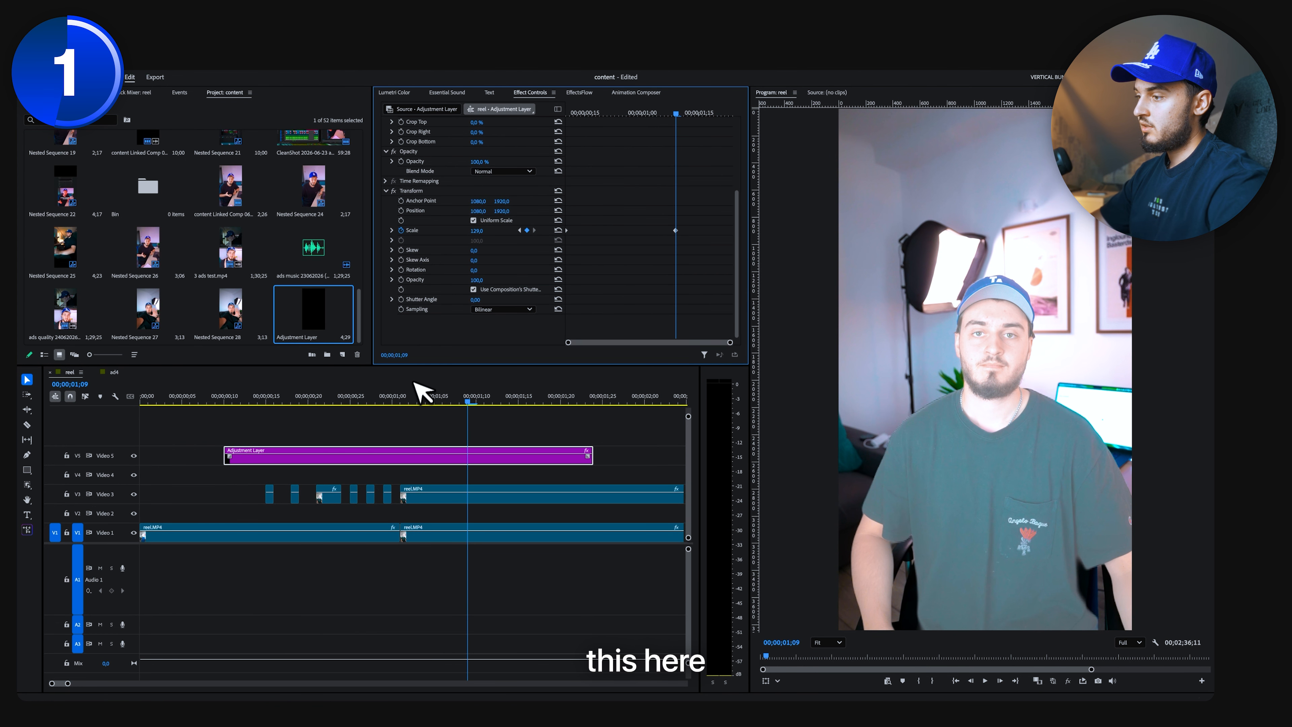
Ease both Scale keyframes and shape the velocity curve so the zoom is fastest at 00;00;01;01.
click(401, 397)
click(393, 230)
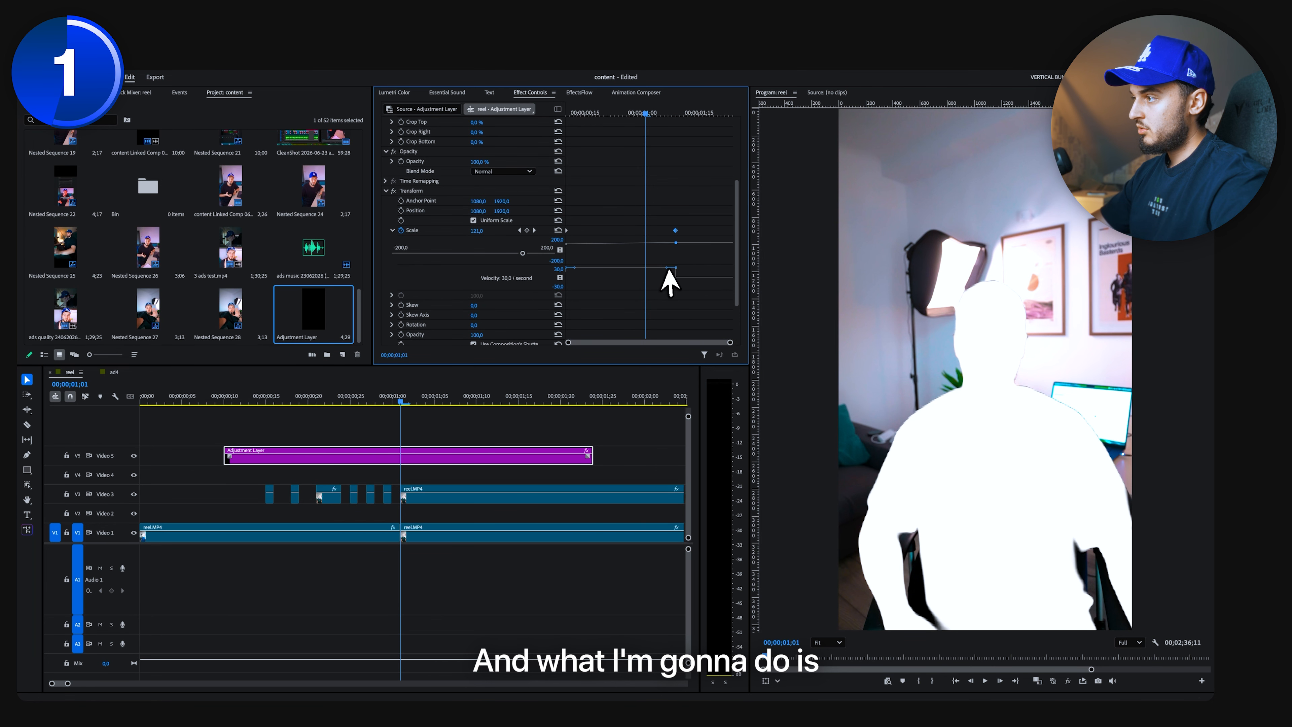
drag(667, 273, 658, 279)
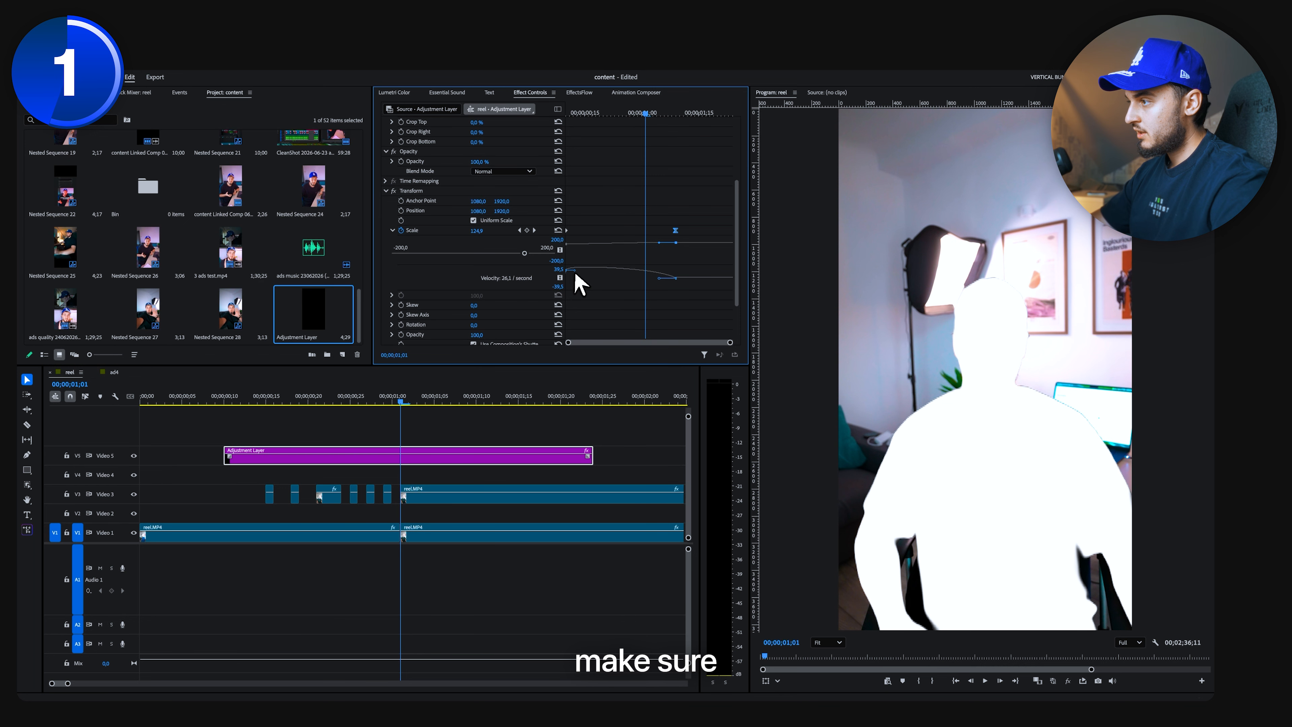
drag(576, 274, 608, 281)
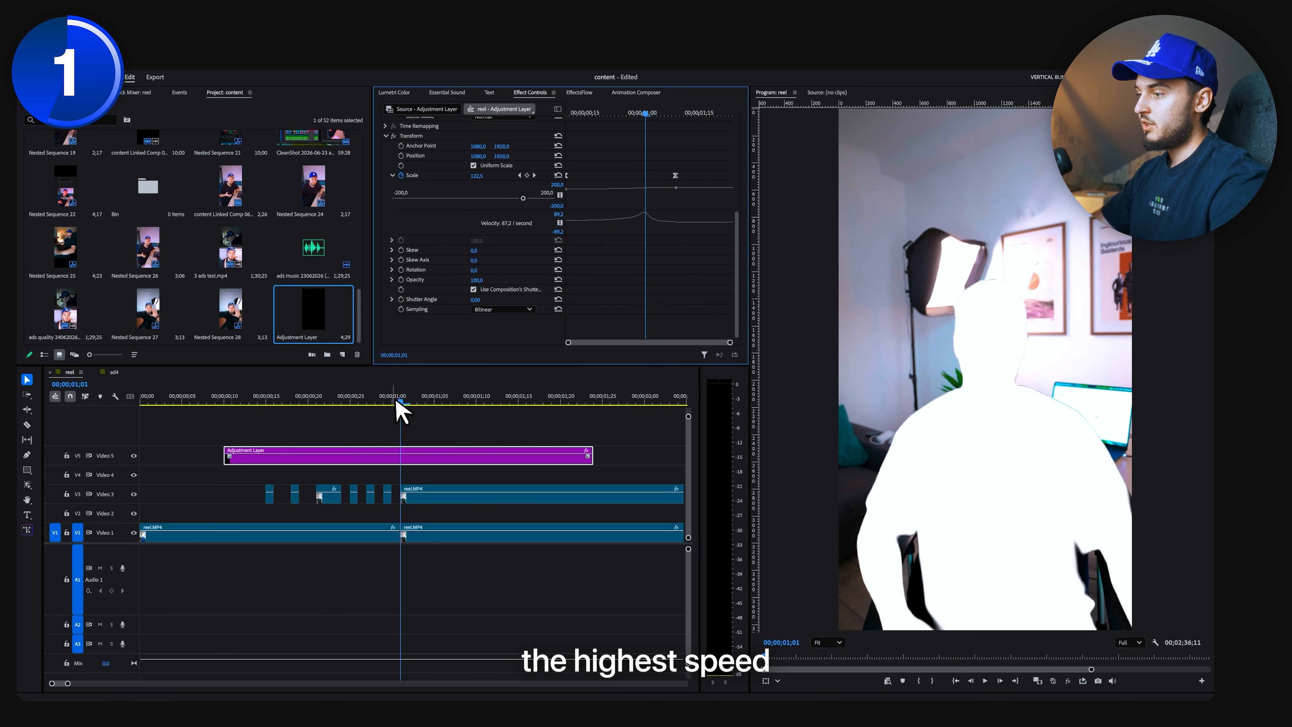
Set the Transform effect's Shutter Angle to 360 and preview the motion-blurred zoom.
click(432, 455)
scroll(496, 316, down, 5)
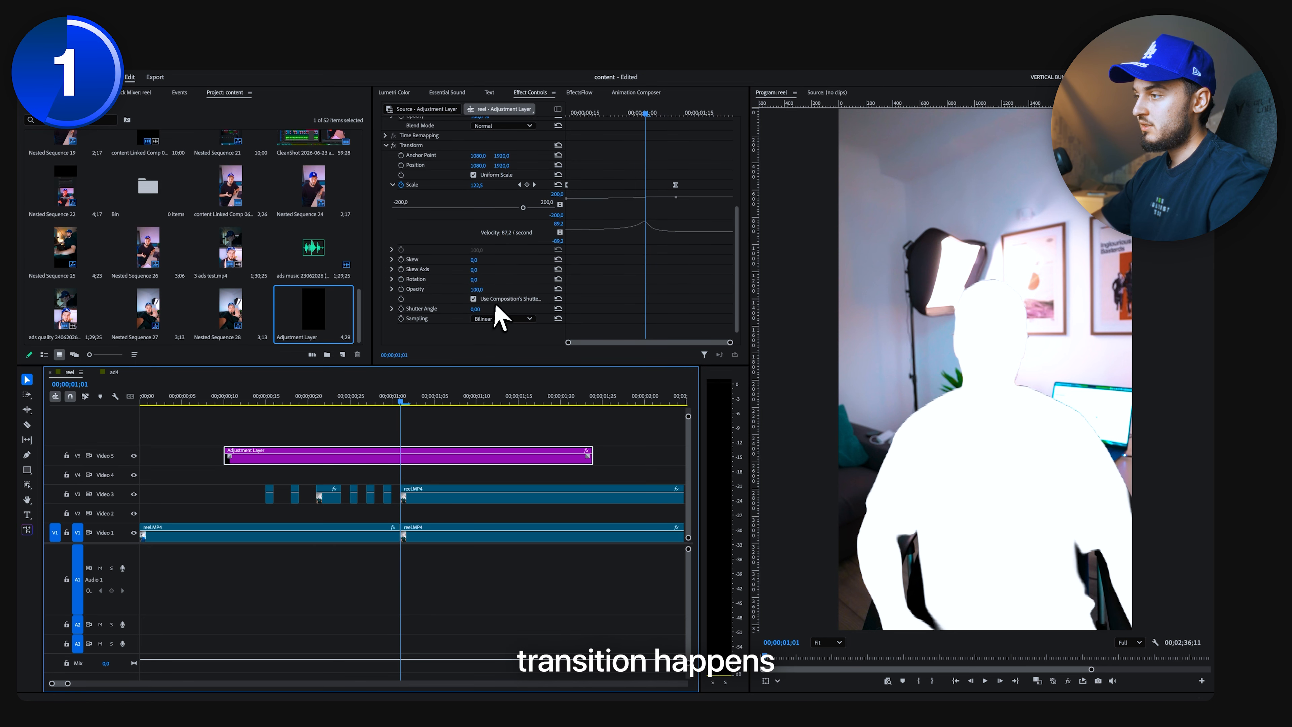
click(474, 310)
text(360)
key(Return)
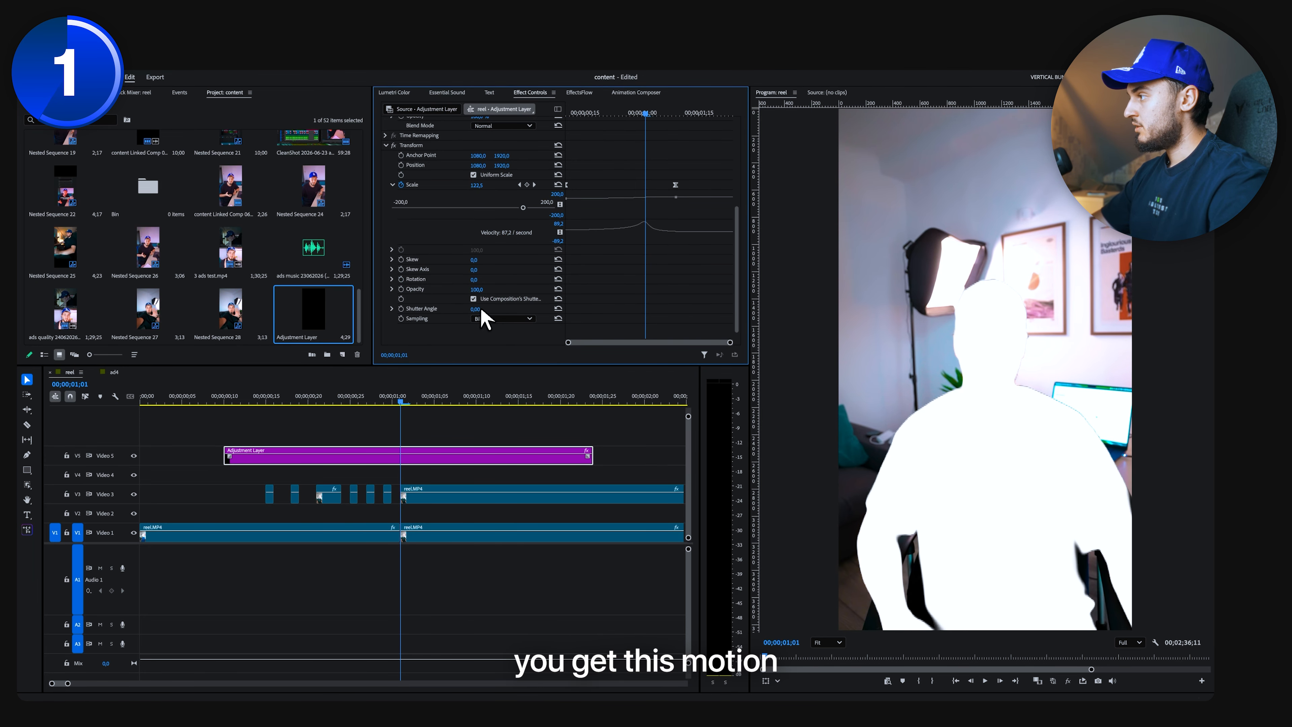
drag(400, 403, 187, 453)
key(space)
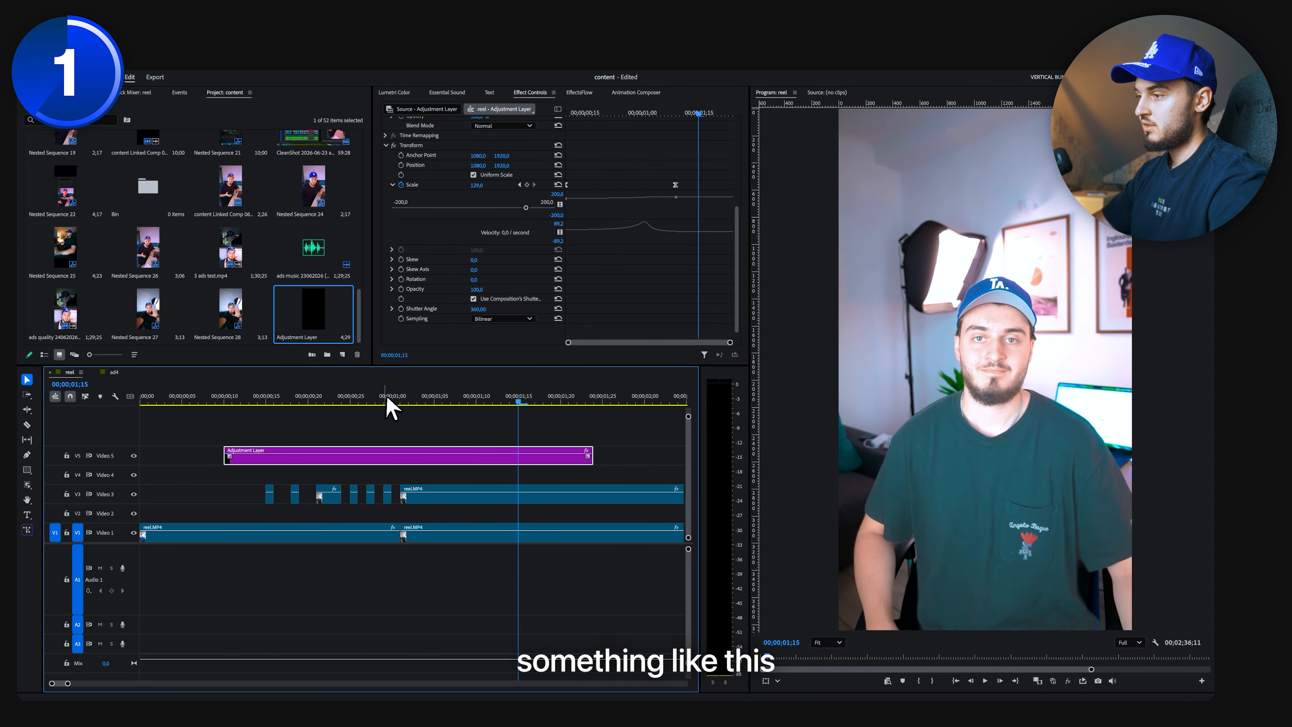
Move the first Scale keyframe to about 00;00;00;19 and preview the faster zoom.
drag(568, 185, 600, 198)
click(281, 400)
drag(283, 399, 310, 402)
key(space)
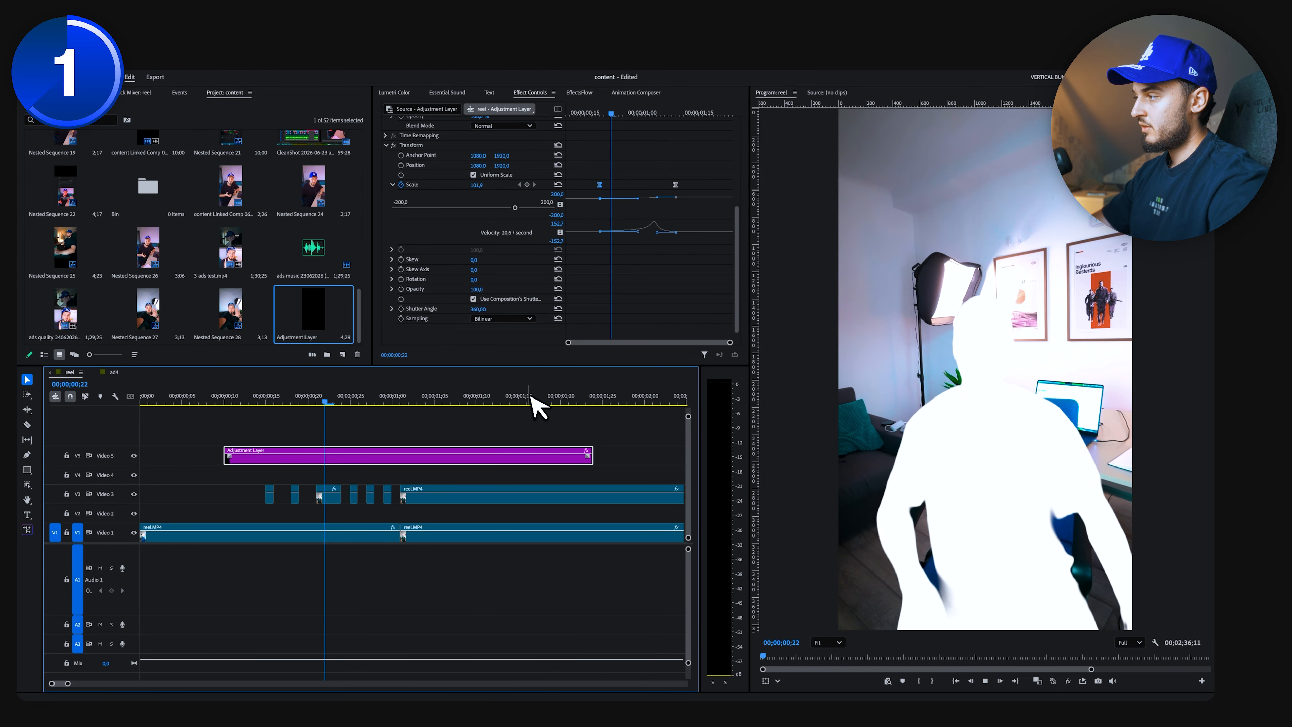
click(293, 402)
key(space)
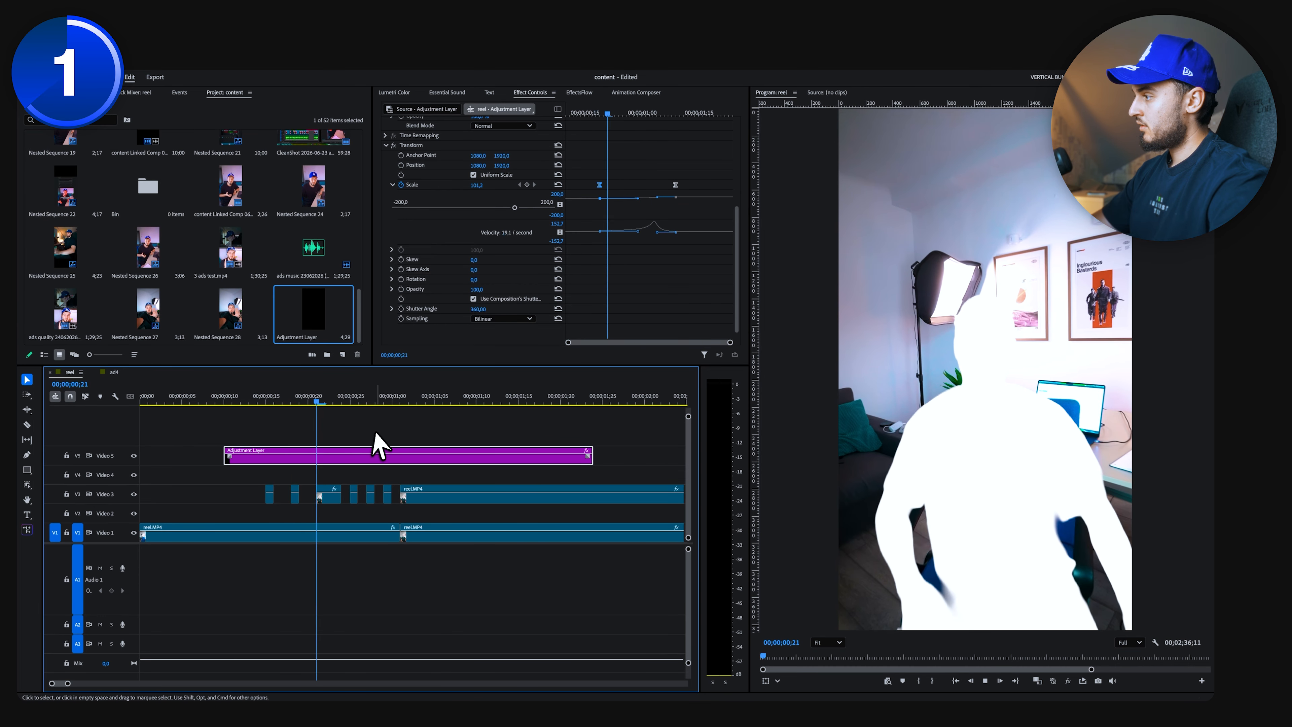
key(space)
Add a second Transform effect to the adjustment layer and move it above the existing Transform.
drag(429, 398, 400, 402)
scroll(602, 249, up, 5)
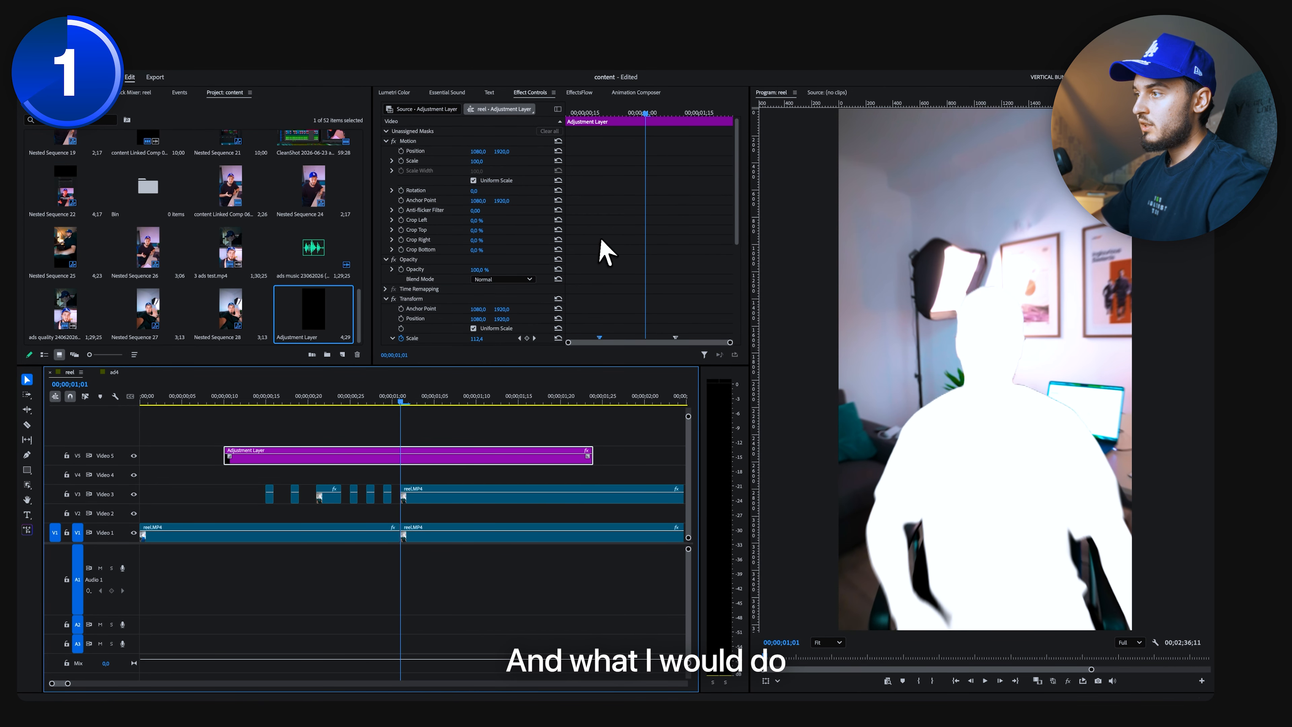
key(ctrl+space)
text(tr)
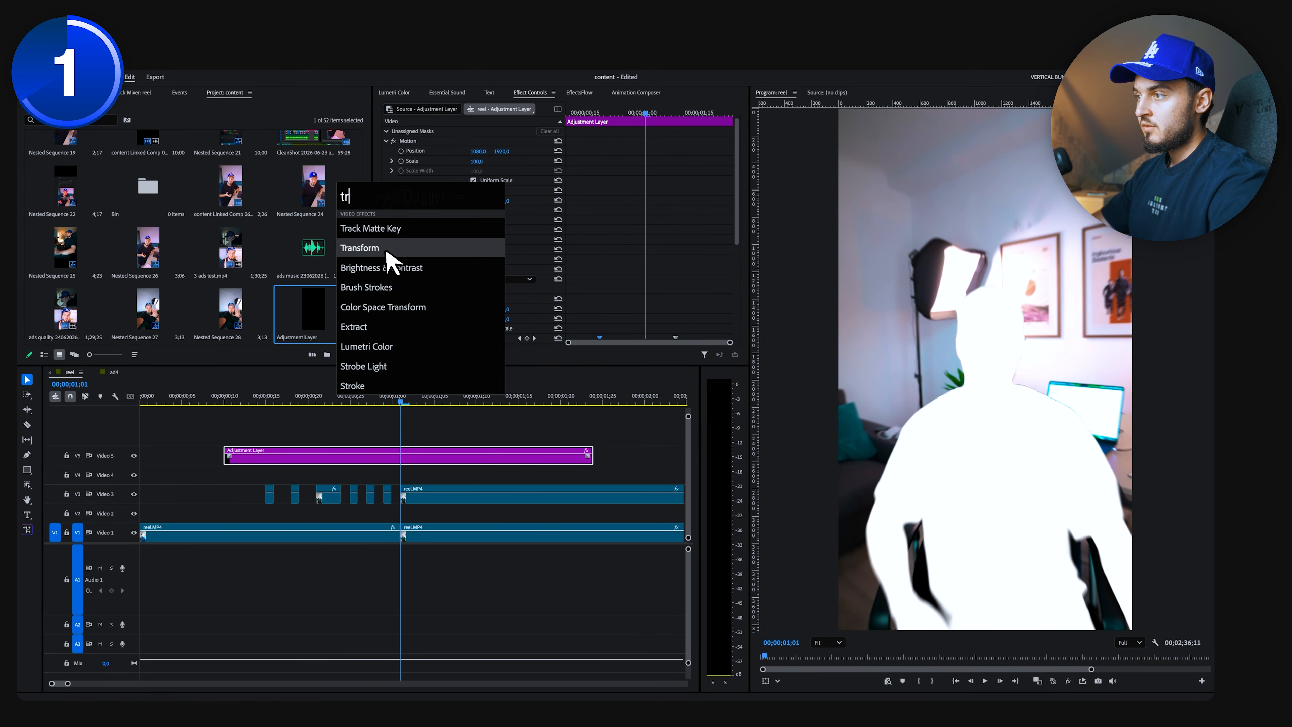
click(396, 259)
scroll(453, 246, down, 3)
key(grave)
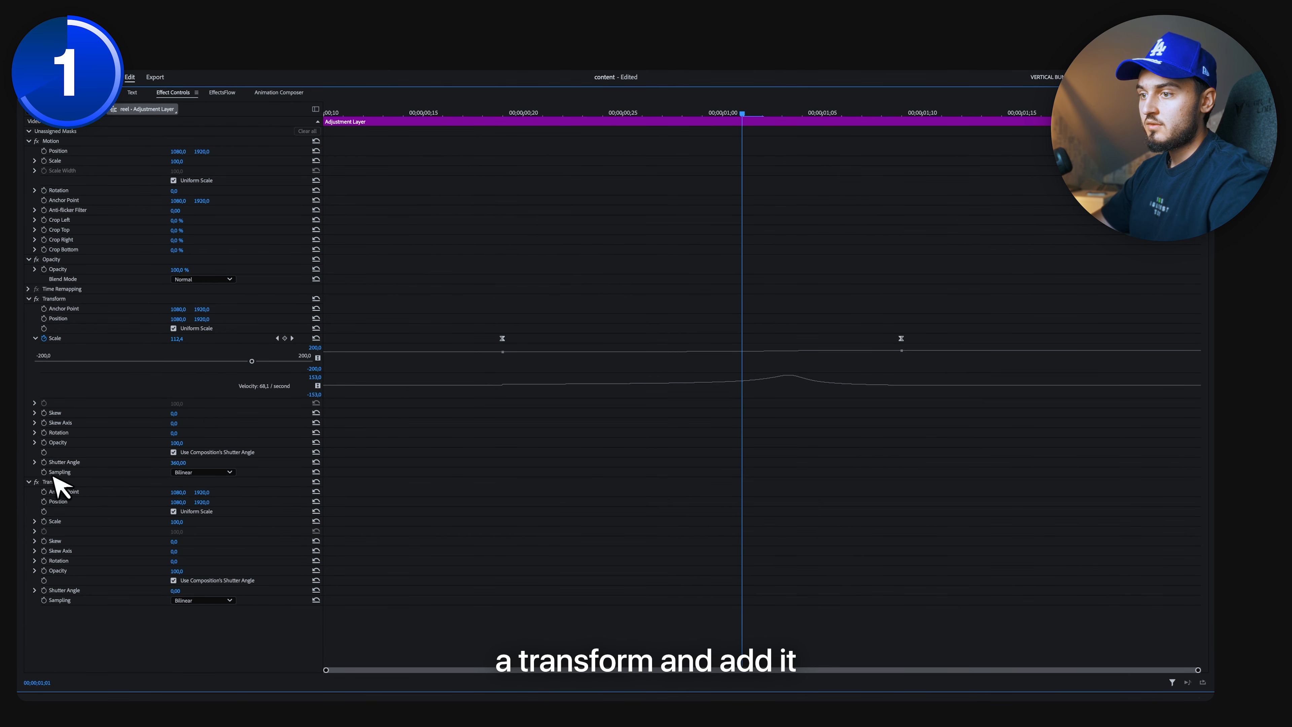
drag(56, 481, 68, 305)
key(grave)
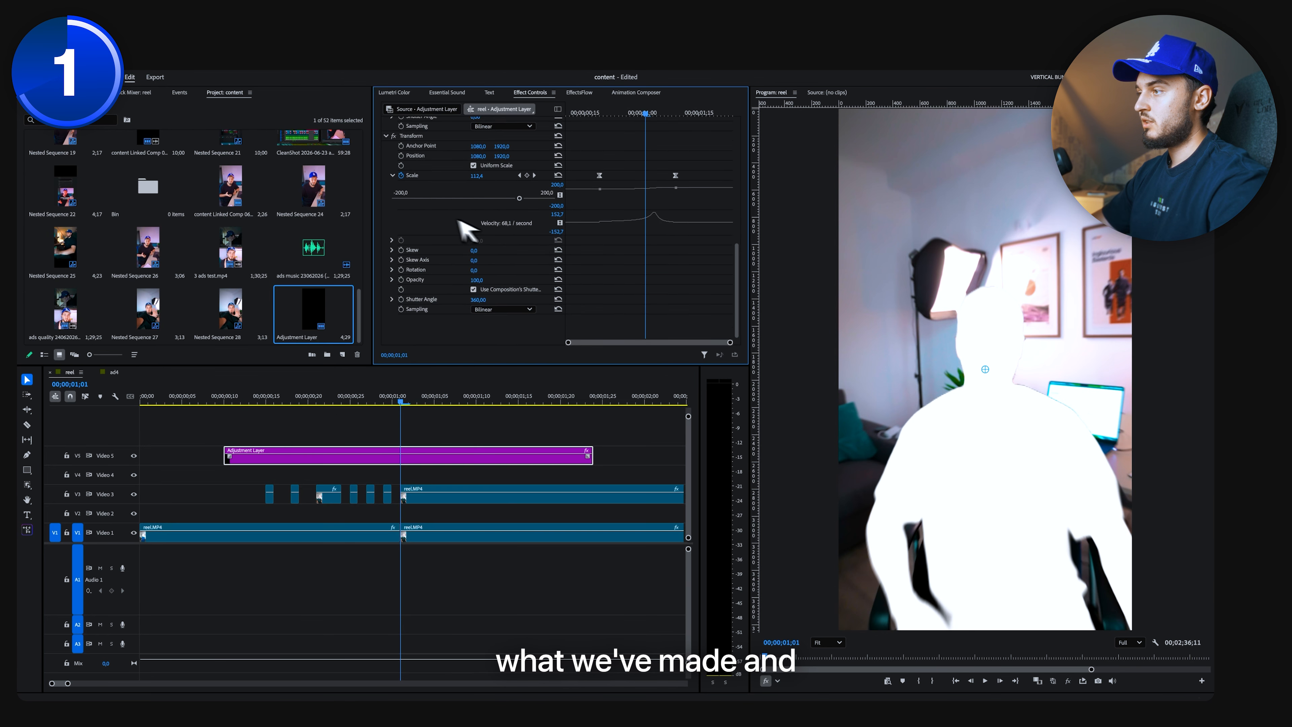
Keyframe a Position shake on the upper Transform from 00;00;01;01, offsetting it at 00;00;01;03 and to 1004, 1935 at 00;00;01;05.
scroll(432, 218, up, 2)
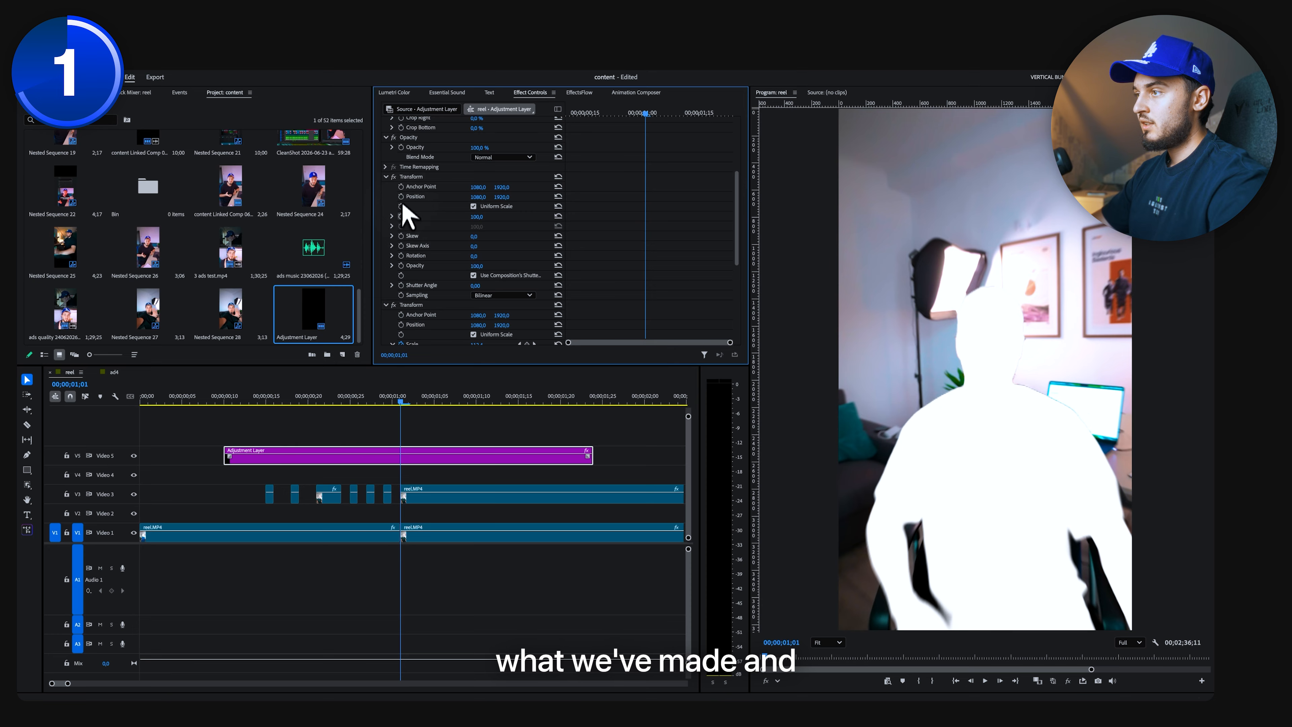
scroll(407, 209, down, 4)
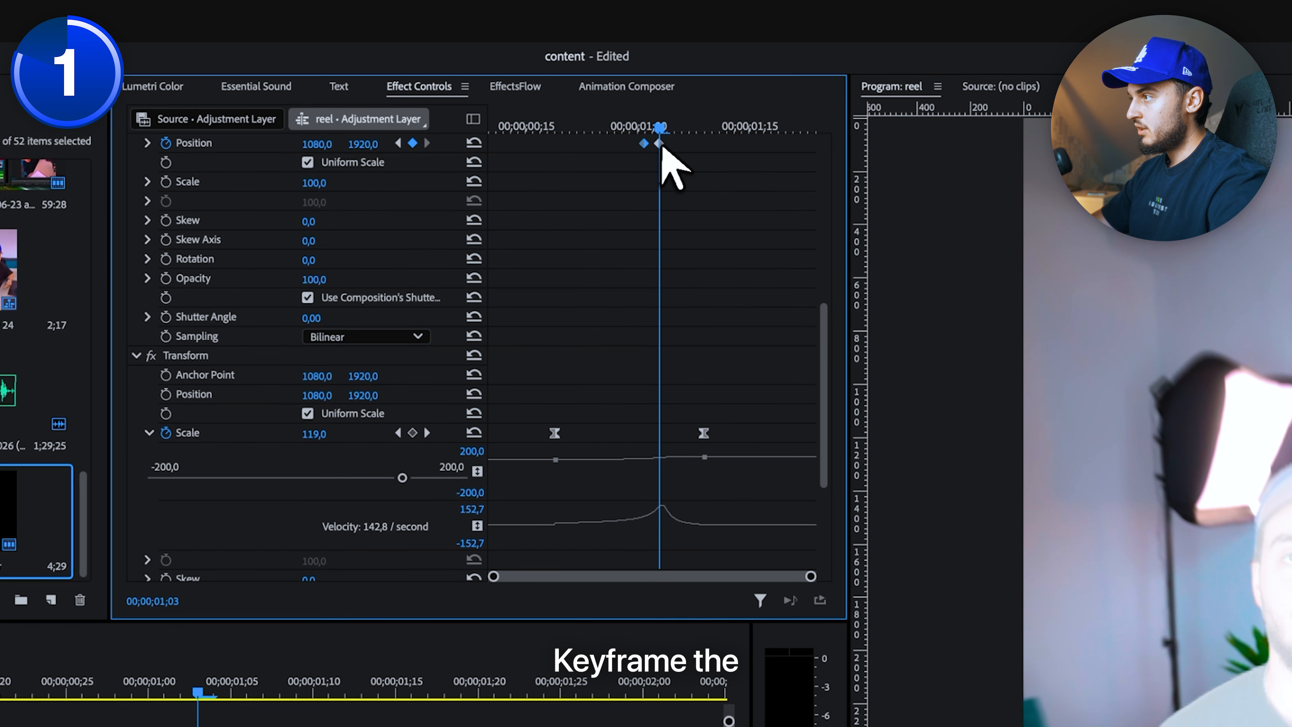
drag(358, 144, 363, 144)
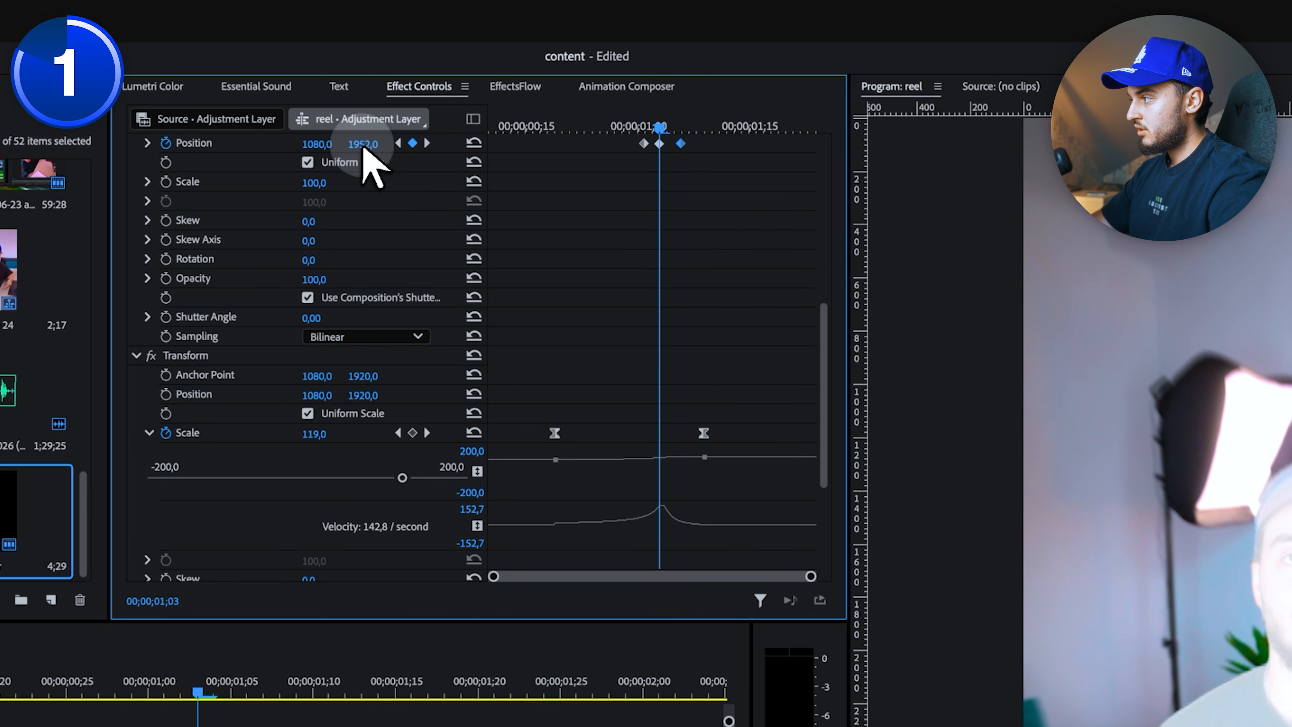
click(677, 126)
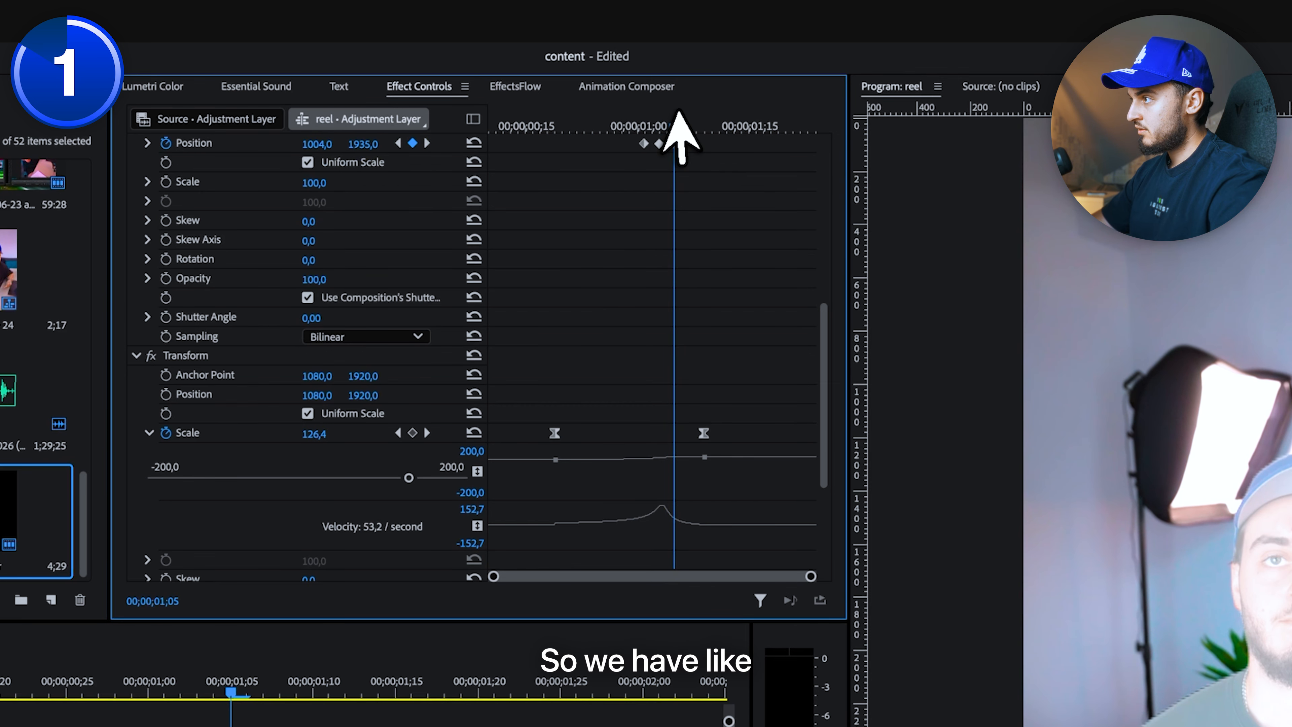
Preview the shake and set the upper Transform's Shutter Angle to 360.
drag(676, 127, 591, 127)
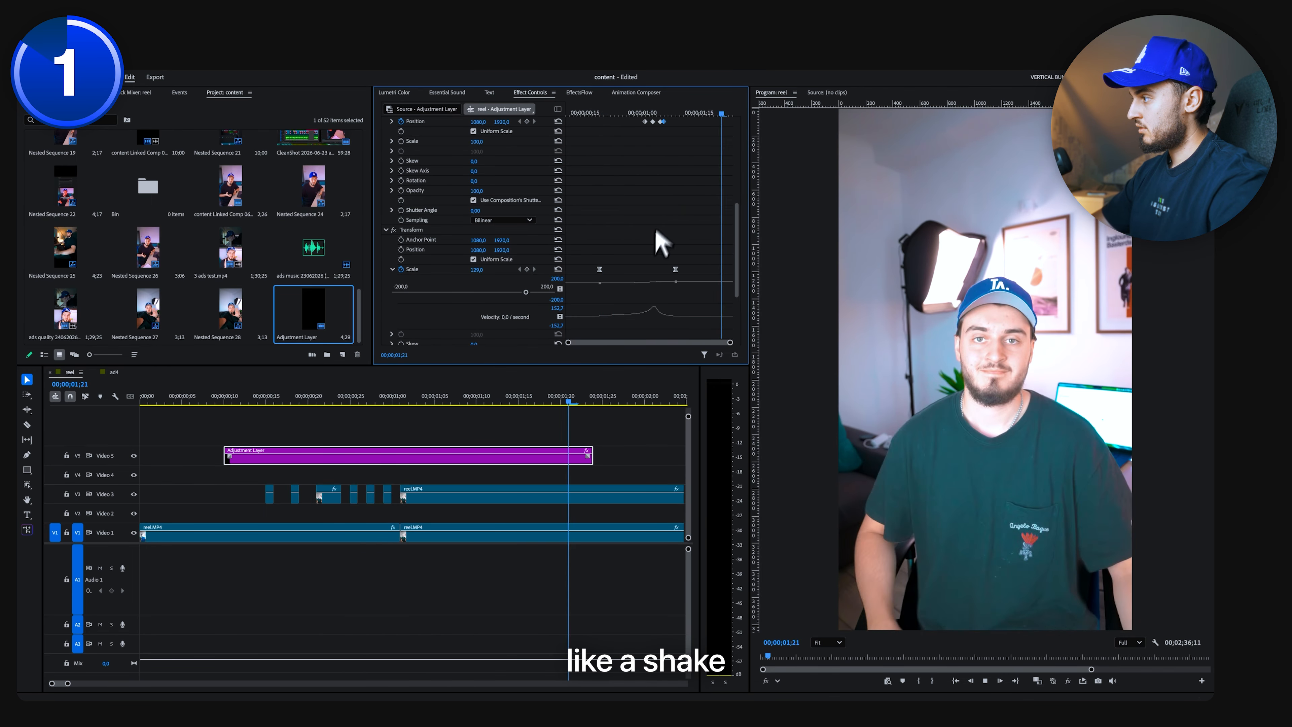
drag(477, 211, 468, 224)
scroll(702, 188, up, 3)
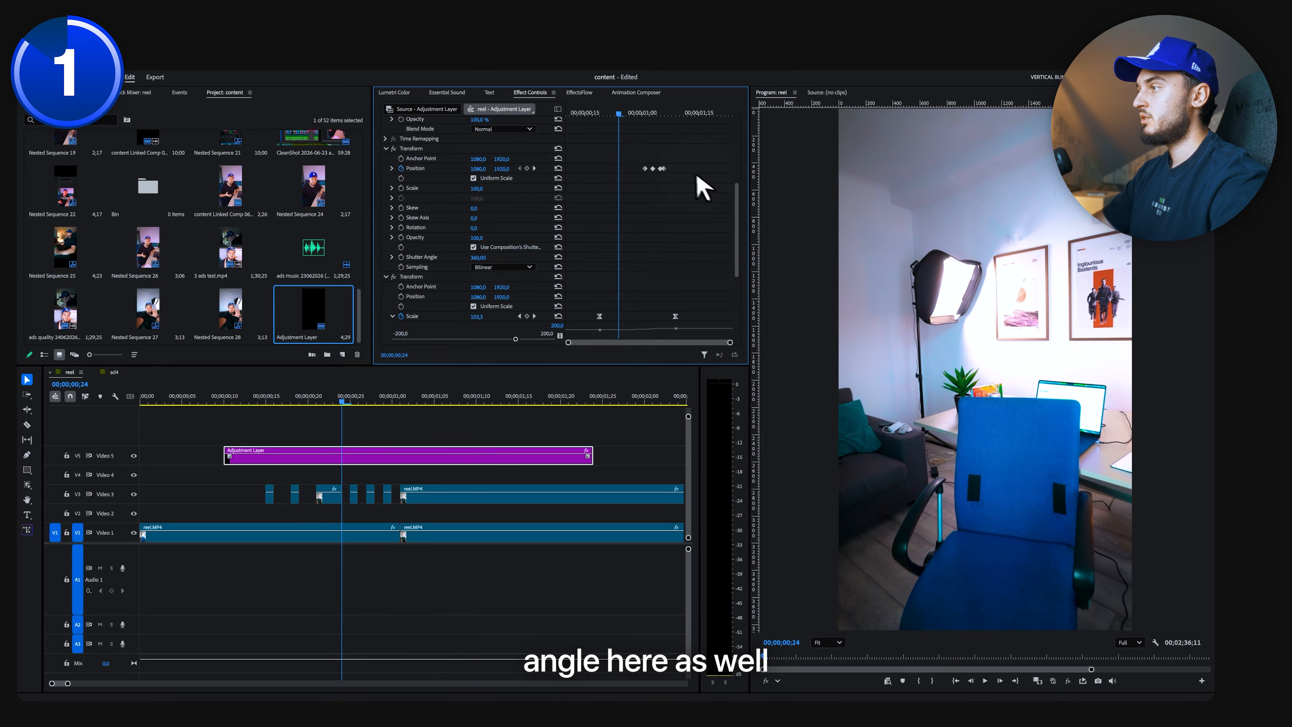
Place the last Position keyframe at about 00;00;01;18, ease the shake's ending in the velocity graph, and preview it.
drag(629, 109, 665, 112)
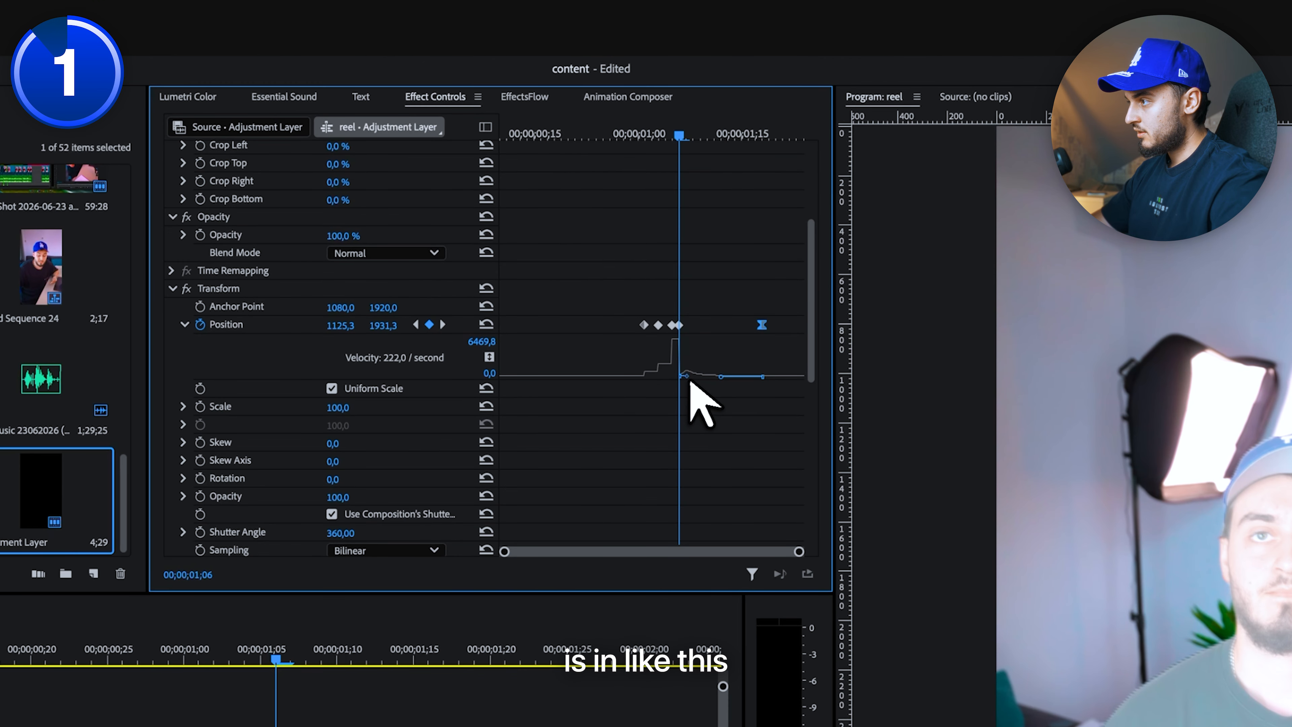
click(721, 415)
drag(677, 148, 638, 140)
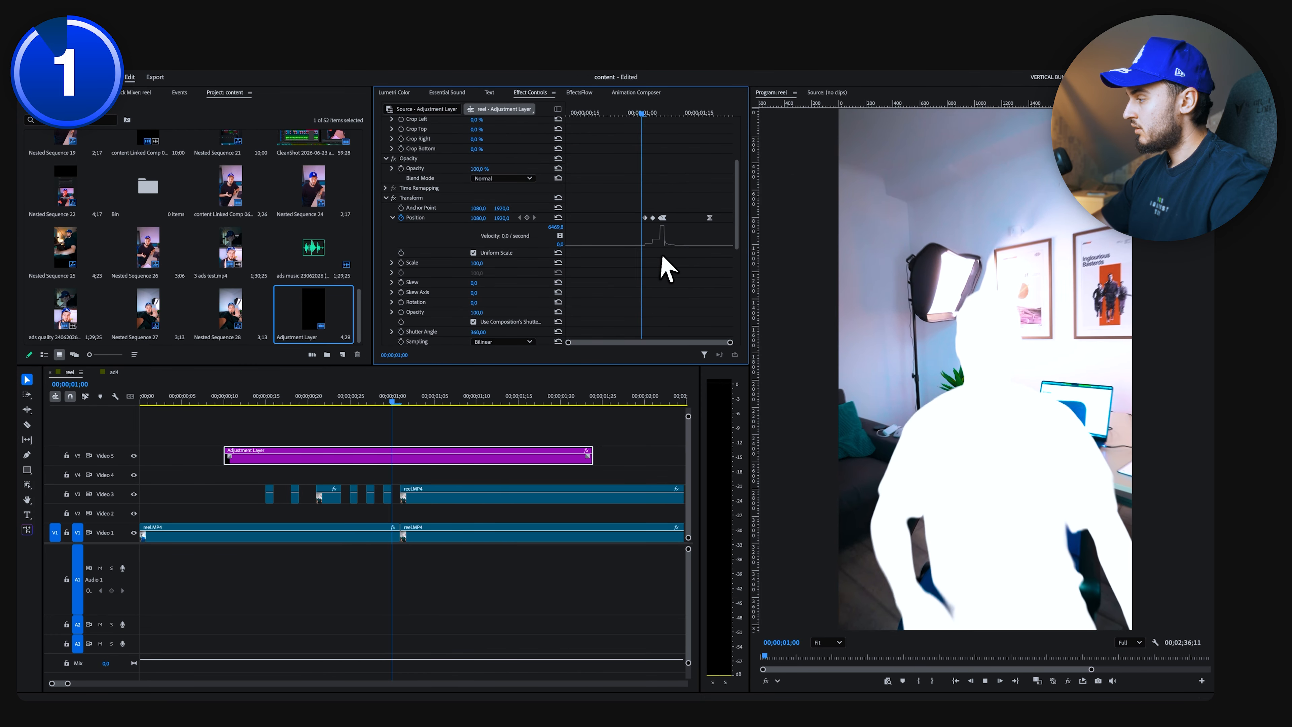
key(space)
click(326, 399)
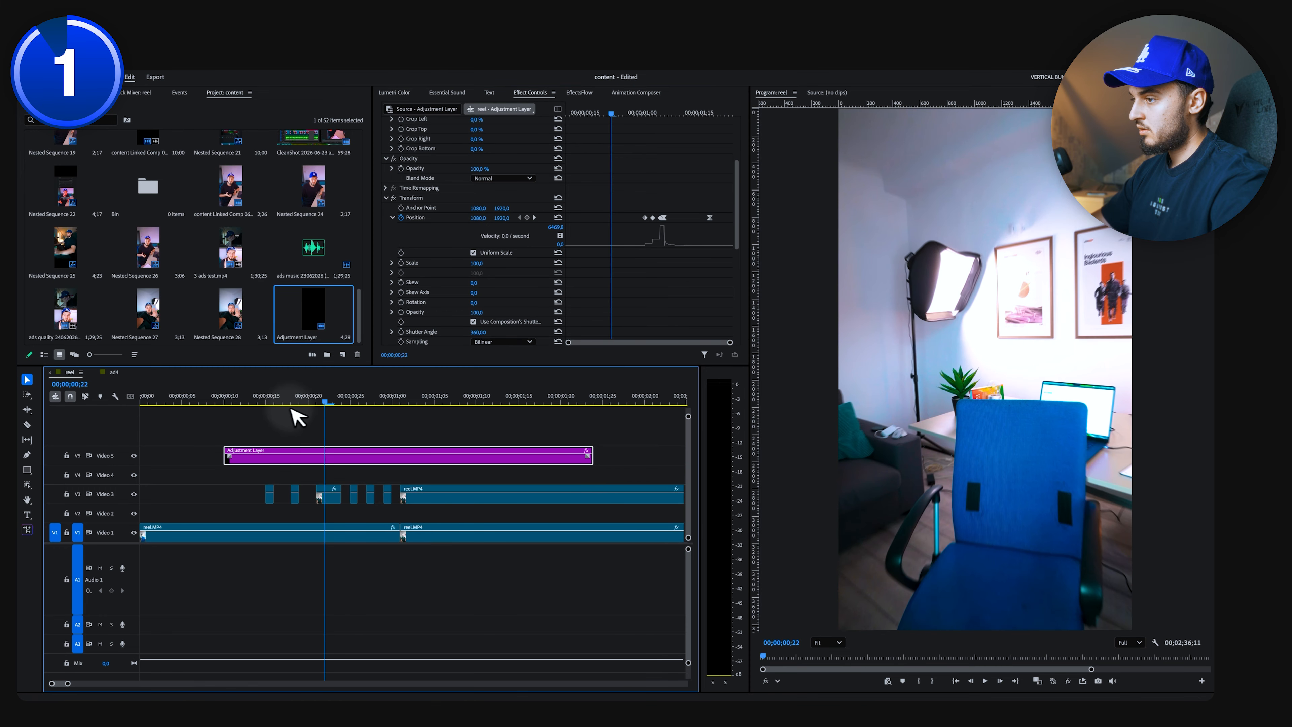
key(space)
Extend the adjustment layer to the end of the long Video 3 clip and apply Lumetri Color to it.
scroll(553, 442, down, 4)
key(space)
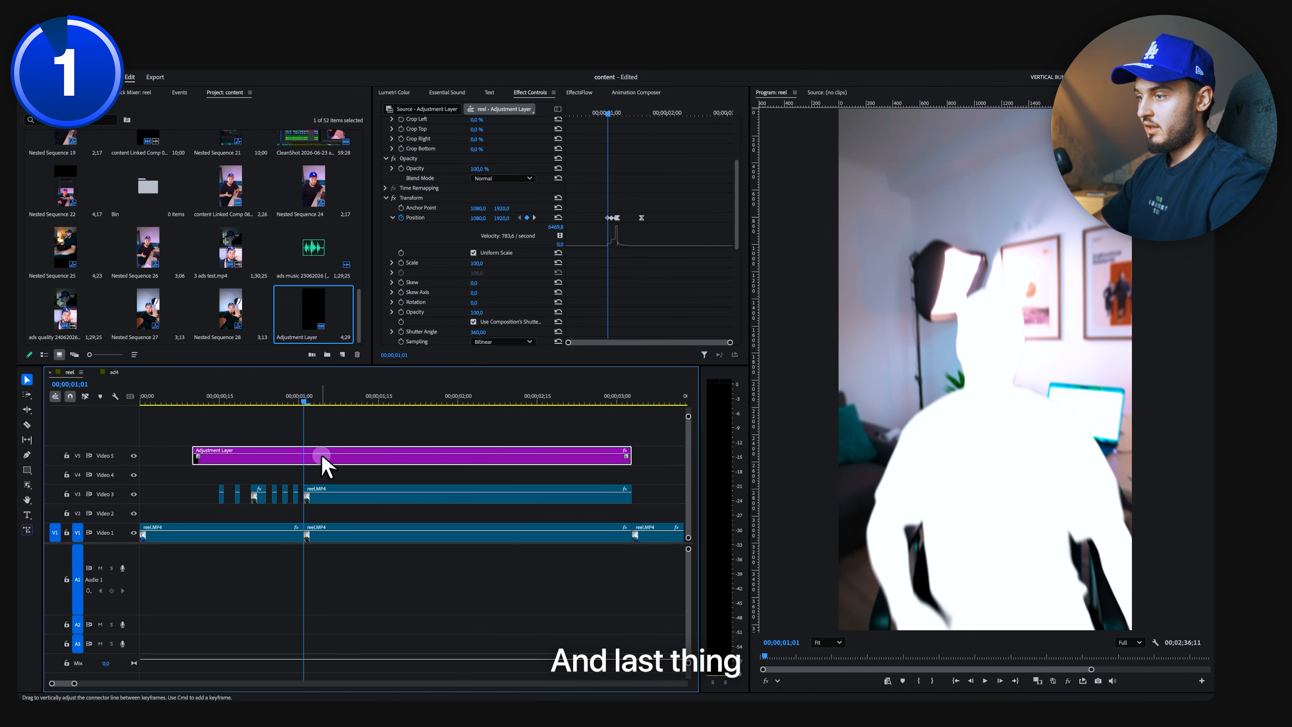
key(ctrl+space)
text(lume)
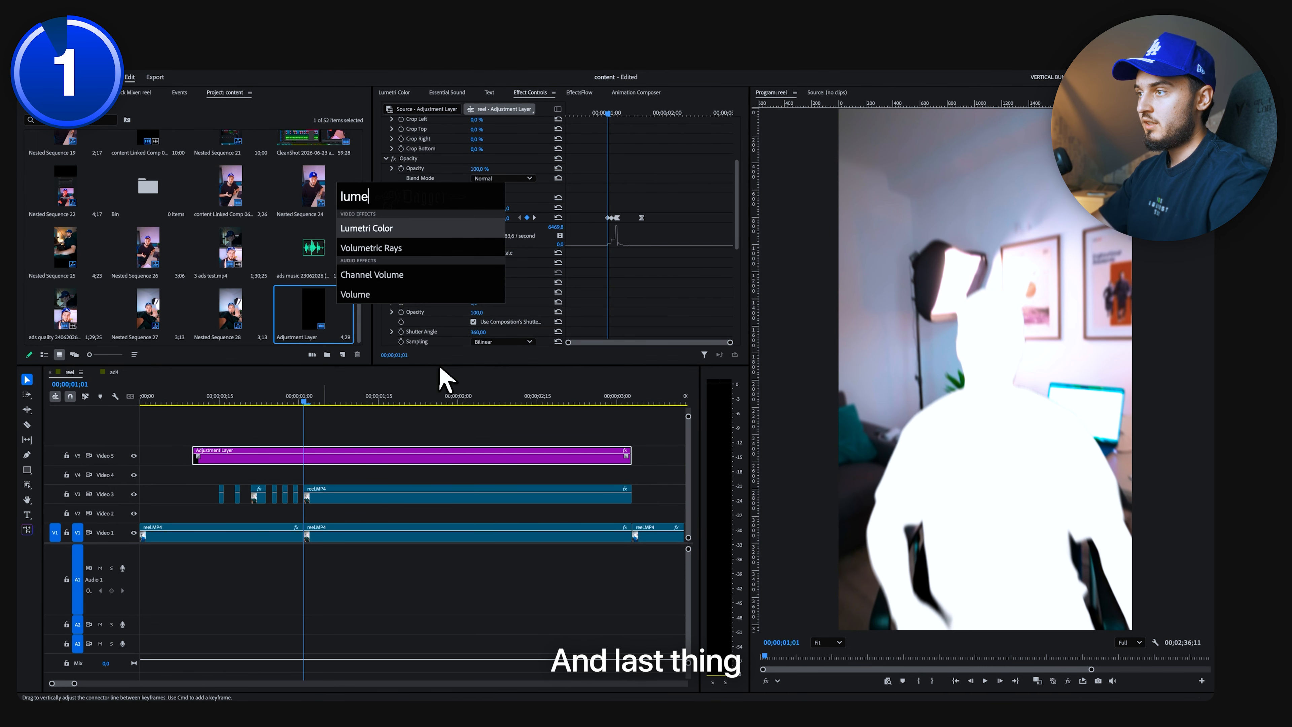
key(Return)
scroll(437, 275, down, 5)
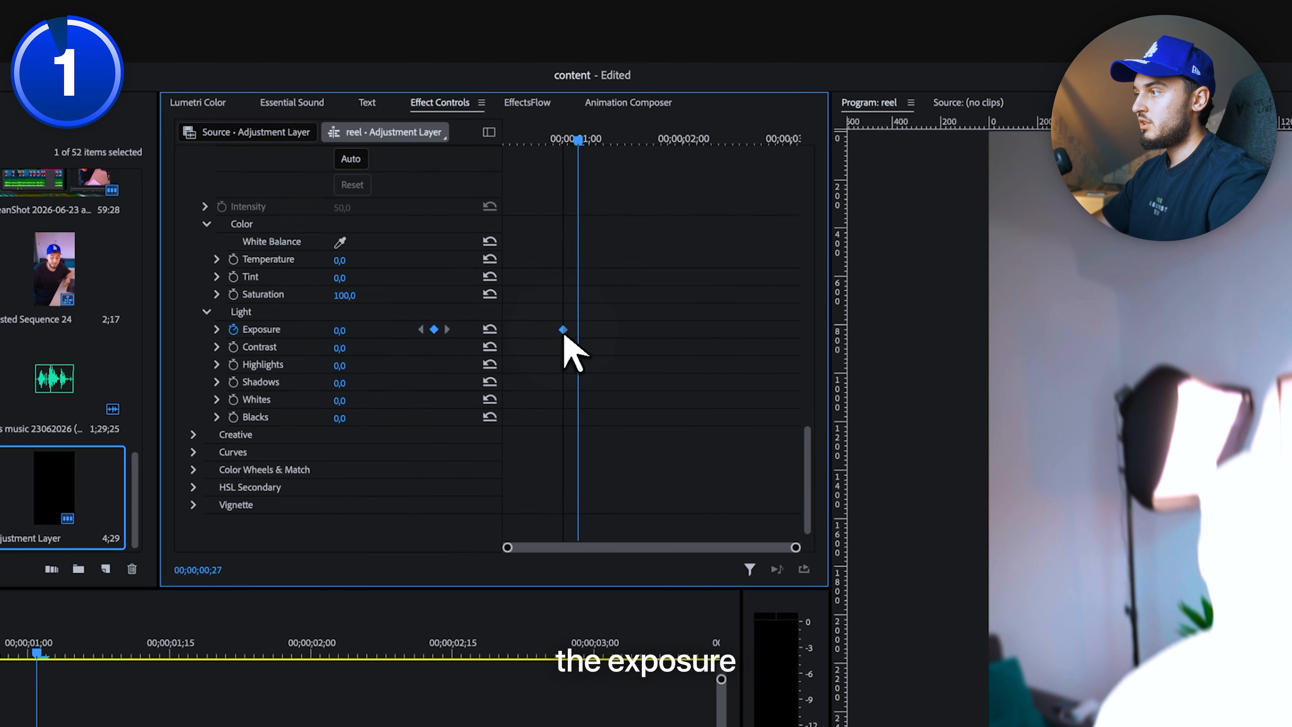
Keyframe Lumetri Exposure from 0 at 00;00;00;27 to 1.2 at 00;00;01;01 and back to 0 at about 00;00;01;10, and preview the flash.
drag(577, 335, 607, 351)
drag(355, 332, 359, 333)
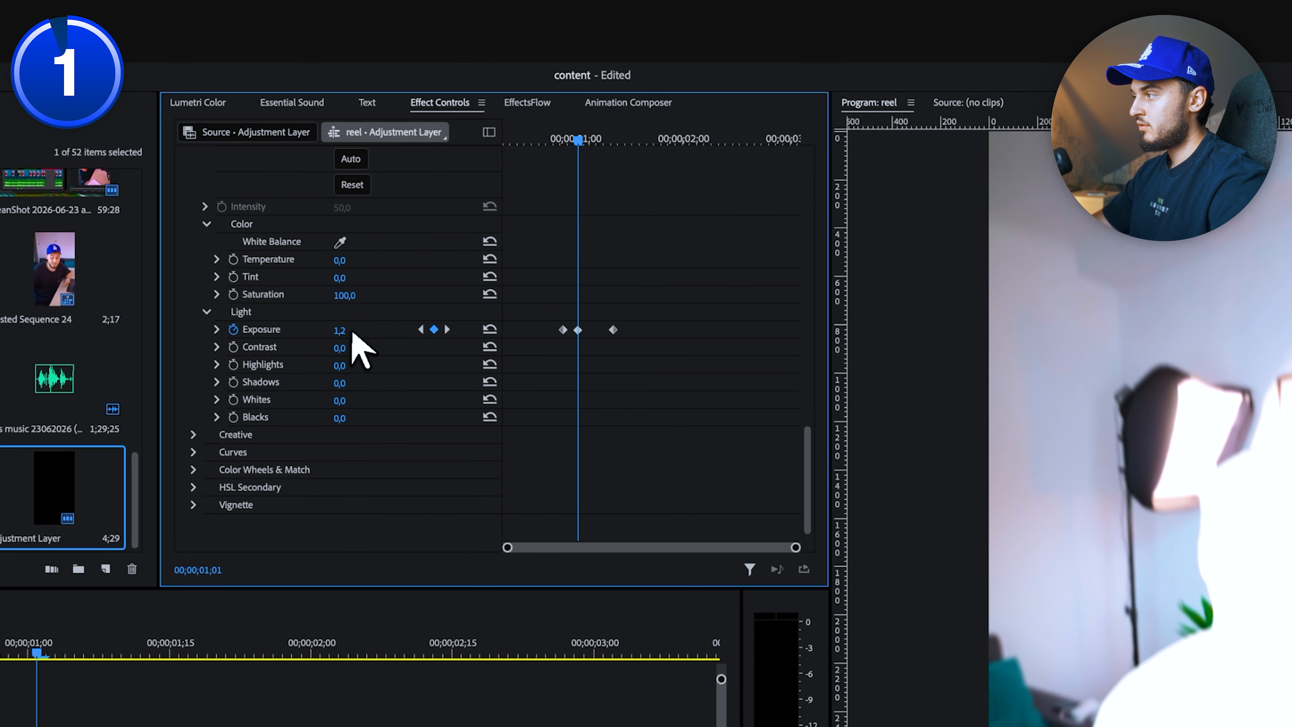
drag(573, 139, 534, 140)
key(space)
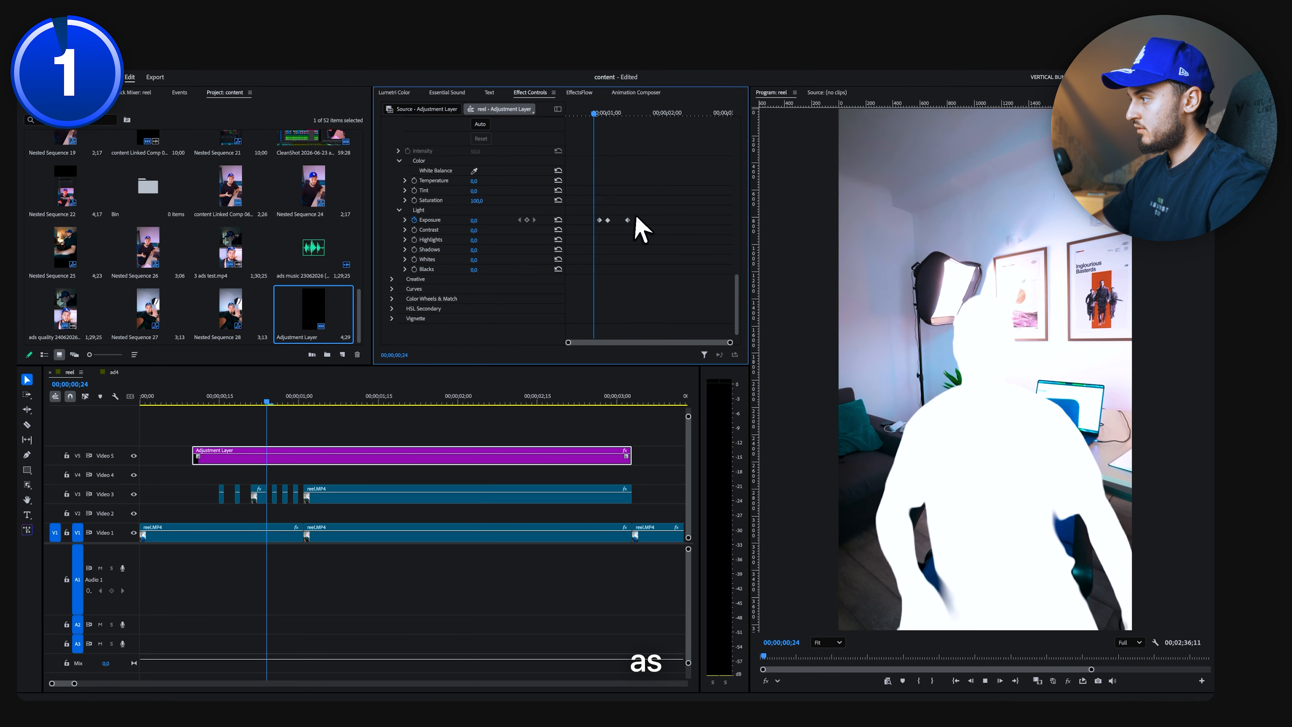
key(space)
click(589, 114)
key(space)
click(259, 404)
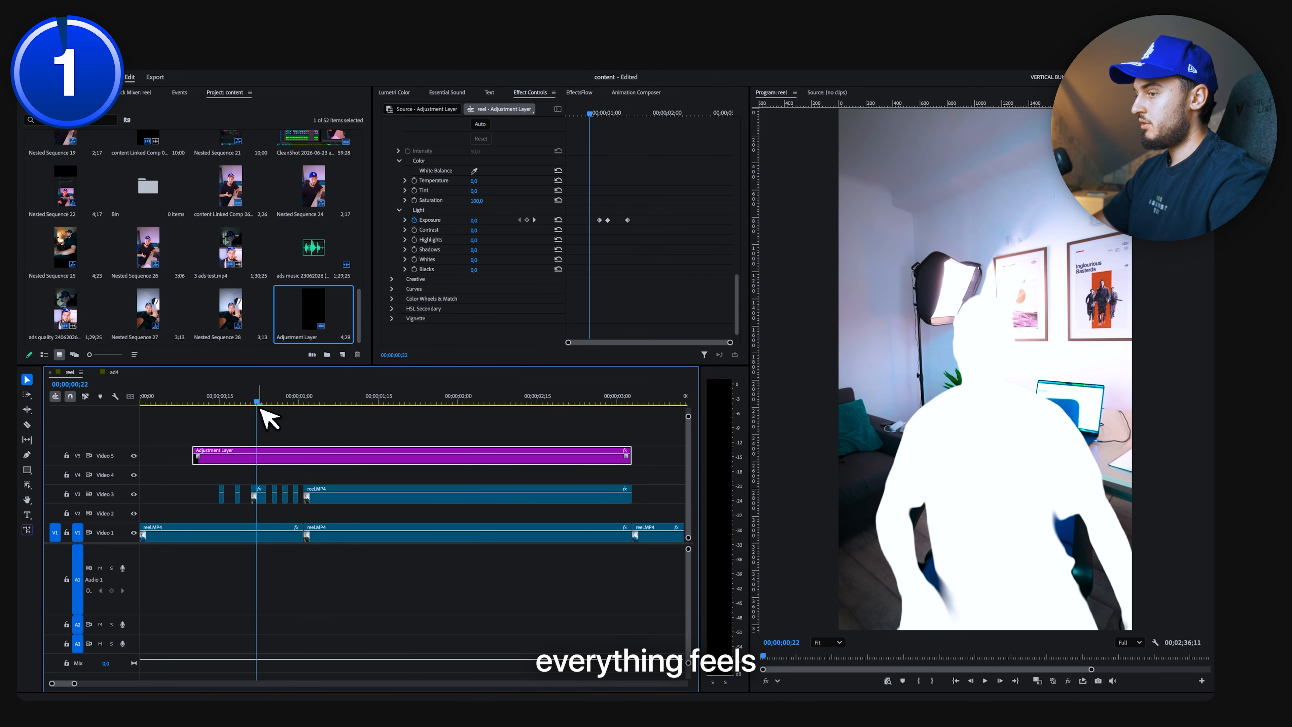
Play back the silhouette flicker and exposure flash to check the combined effect.
key(space)
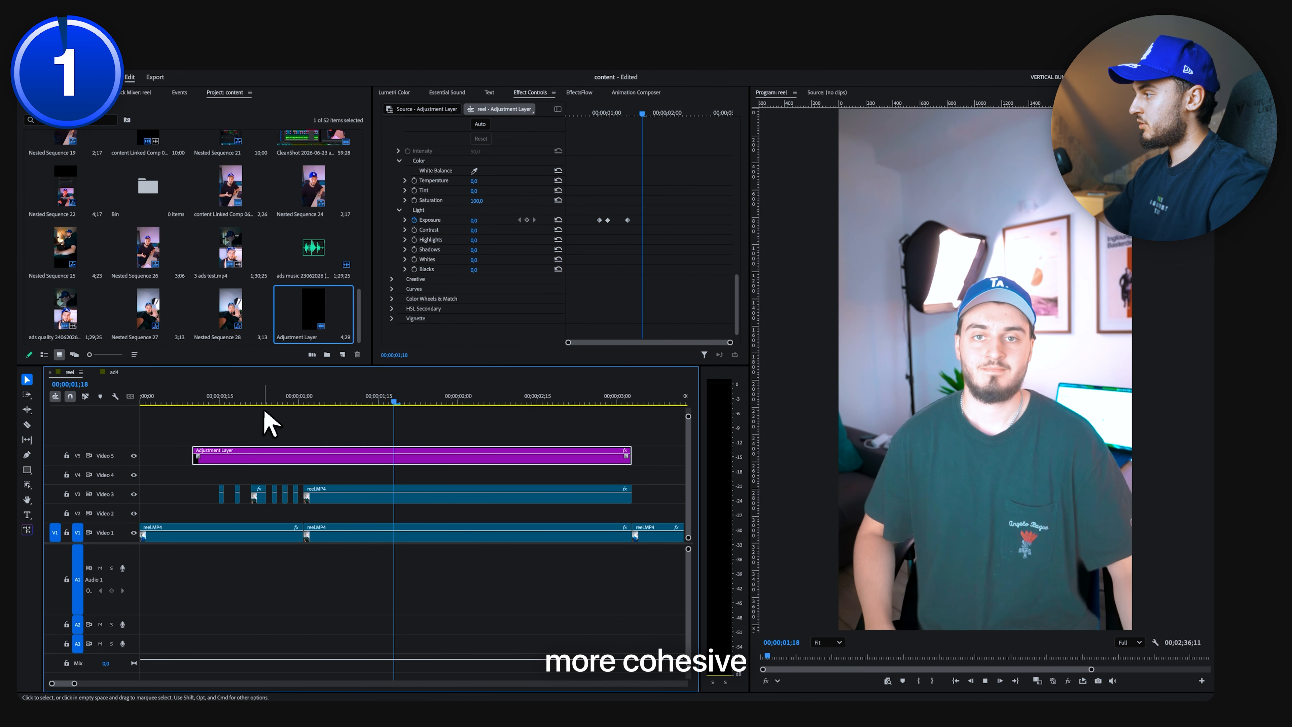
key(space)
click(539, 433)
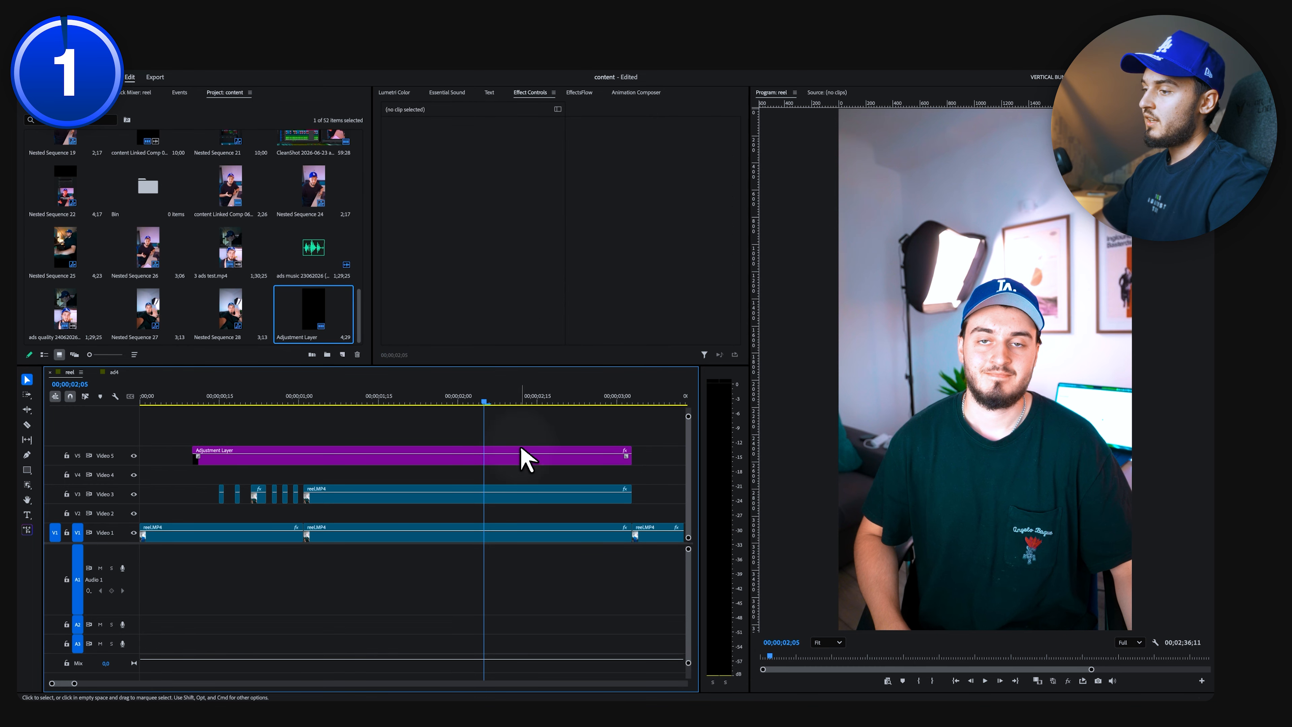
Nest the adjustment layer and all clips of the silhouette effect into one sequence.
scroll(519, 452, down, 3)
drag(512, 455, 176, 530)
right_click(177, 530)
click(234, 450)
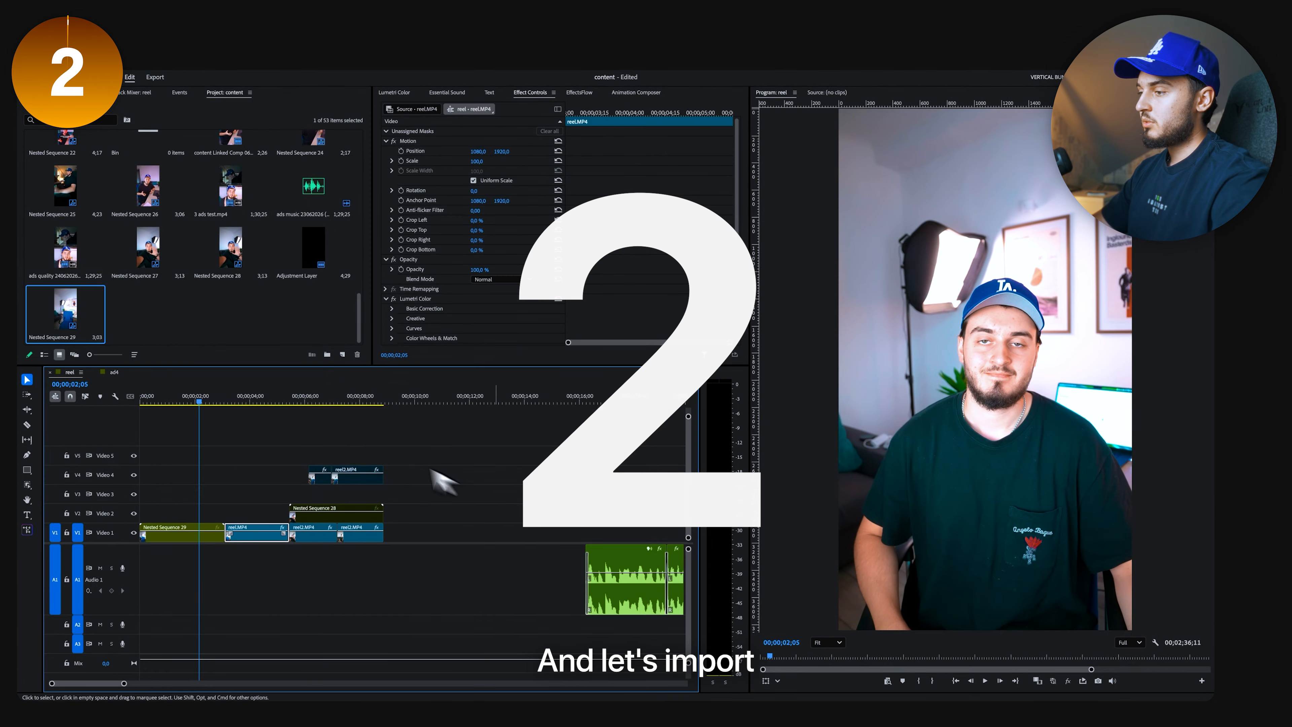
Split the reel.MP4 clip on Video 1 at 00;00;03;05, just after the nested sequence.
scroll(226, 476, up, 3)
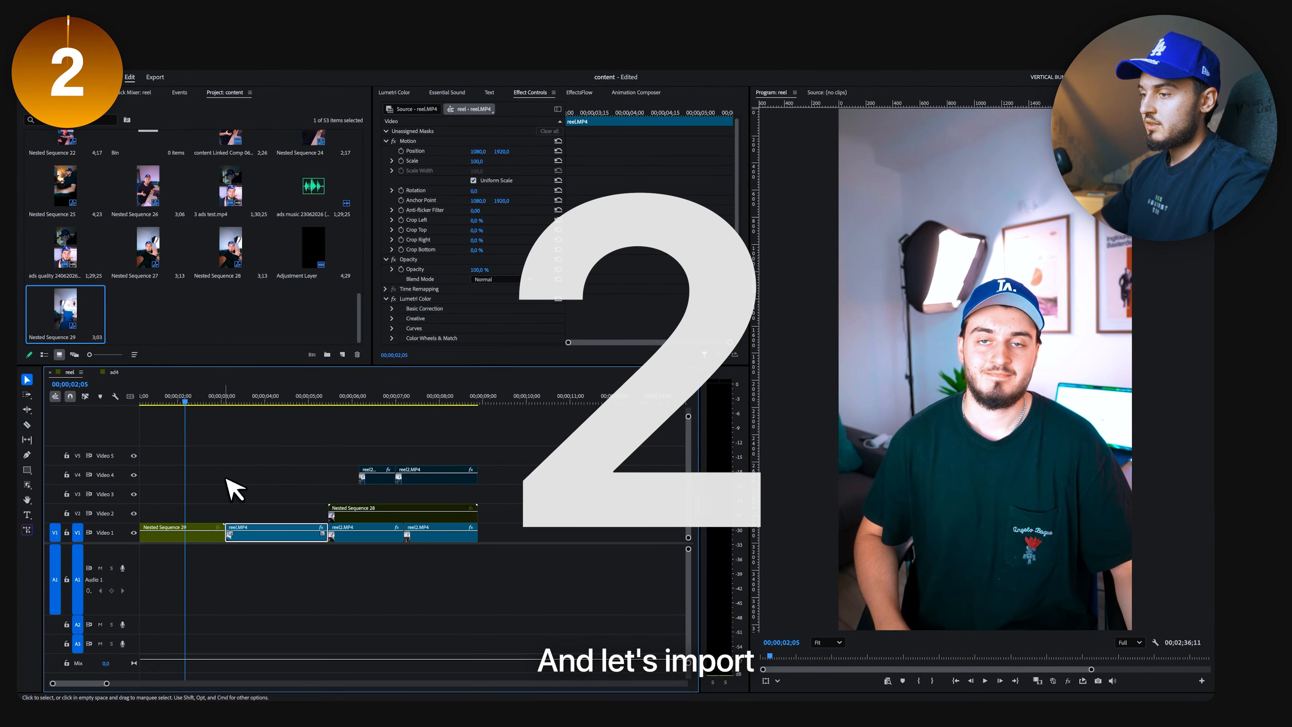
drag(221, 400, 230, 428)
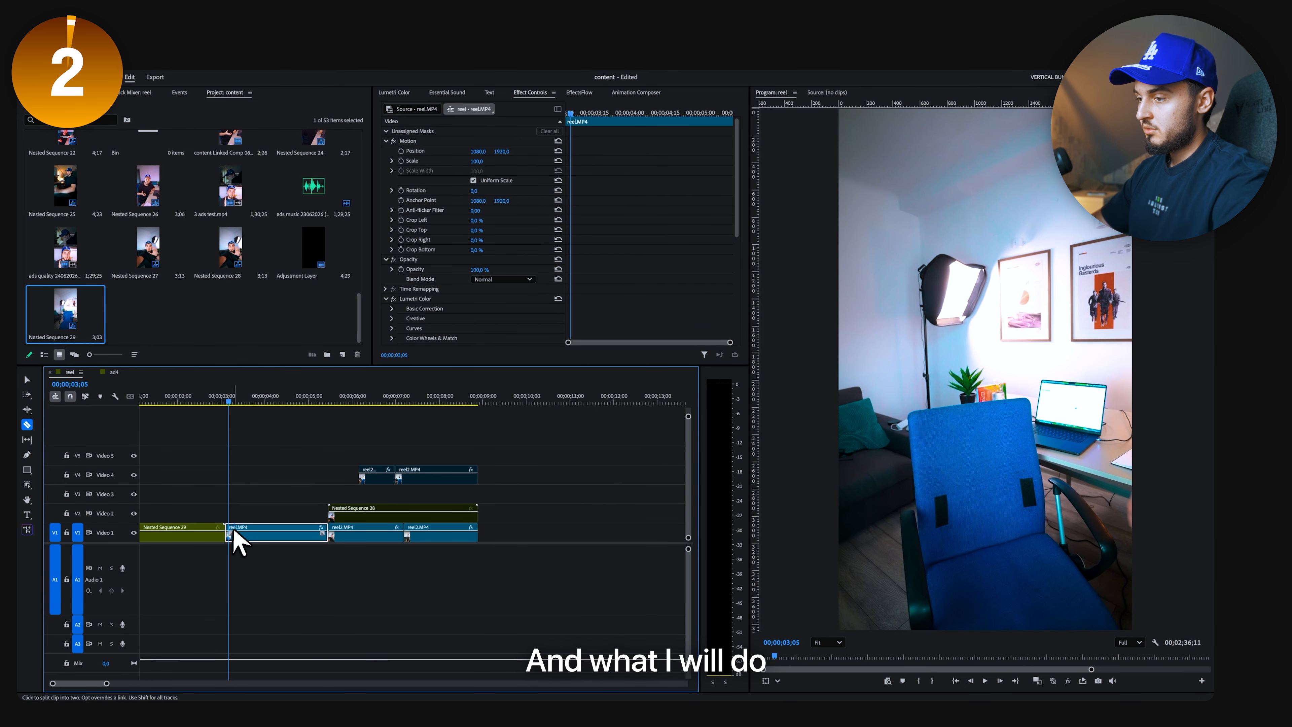
click(235, 551)
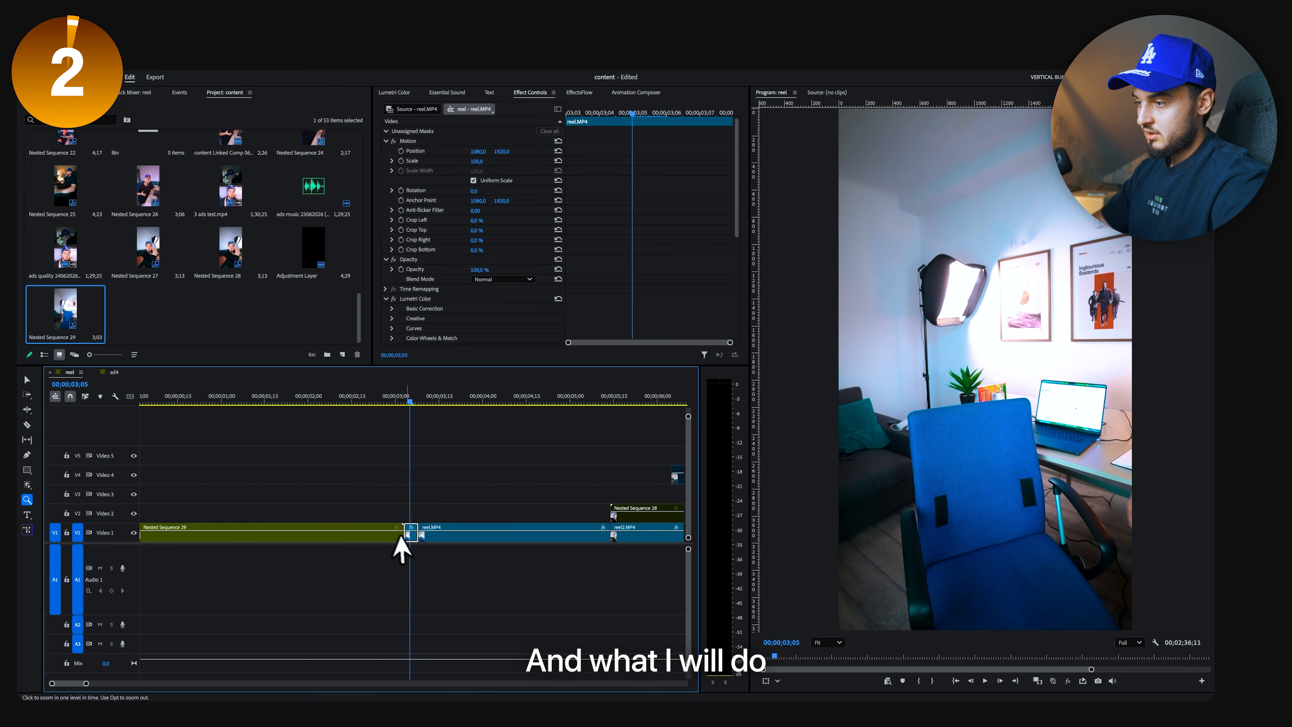
key(super+z)
key(c)
click(411, 538)
key(v)
Cut the reel.MP4 clip at about 00;00;04;29 and move the walk-by piece to Video 3, ending level with the nested sequence.
drag(420, 397, 572, 489)
key(c)
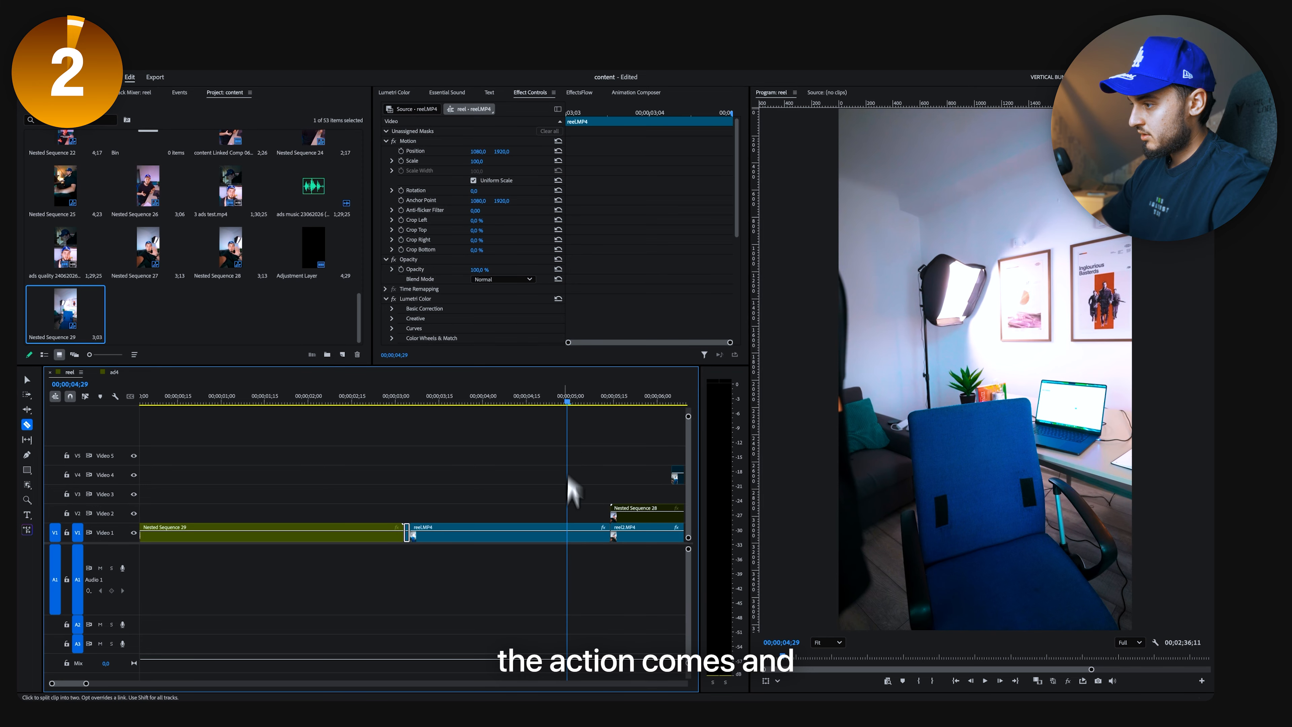
click(568, 535)
key(v)
drag(556, 535, 423, 489)
drag(422, 489, 377, 486)
Play back the opening of the sequence to check the timing of the overlaid walk-by clip.
key(Home)
key(space)
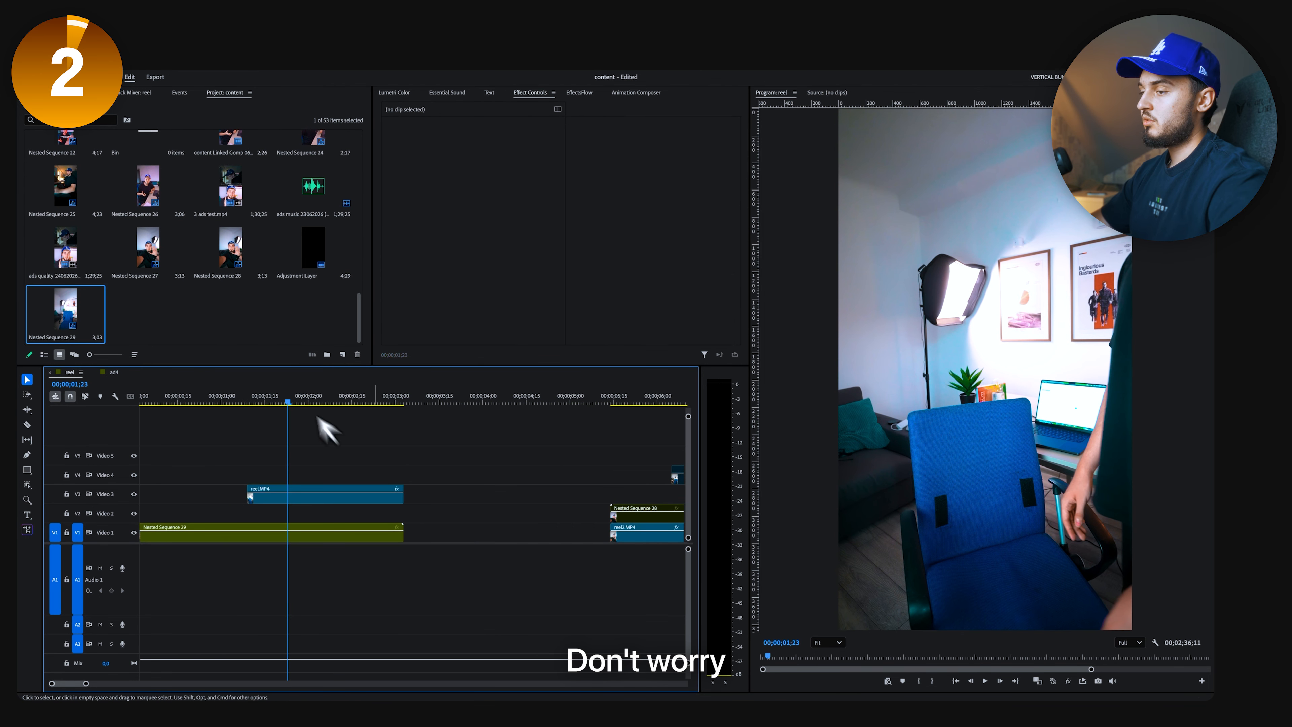
drag(277, 400, 212, 412)
key(space)
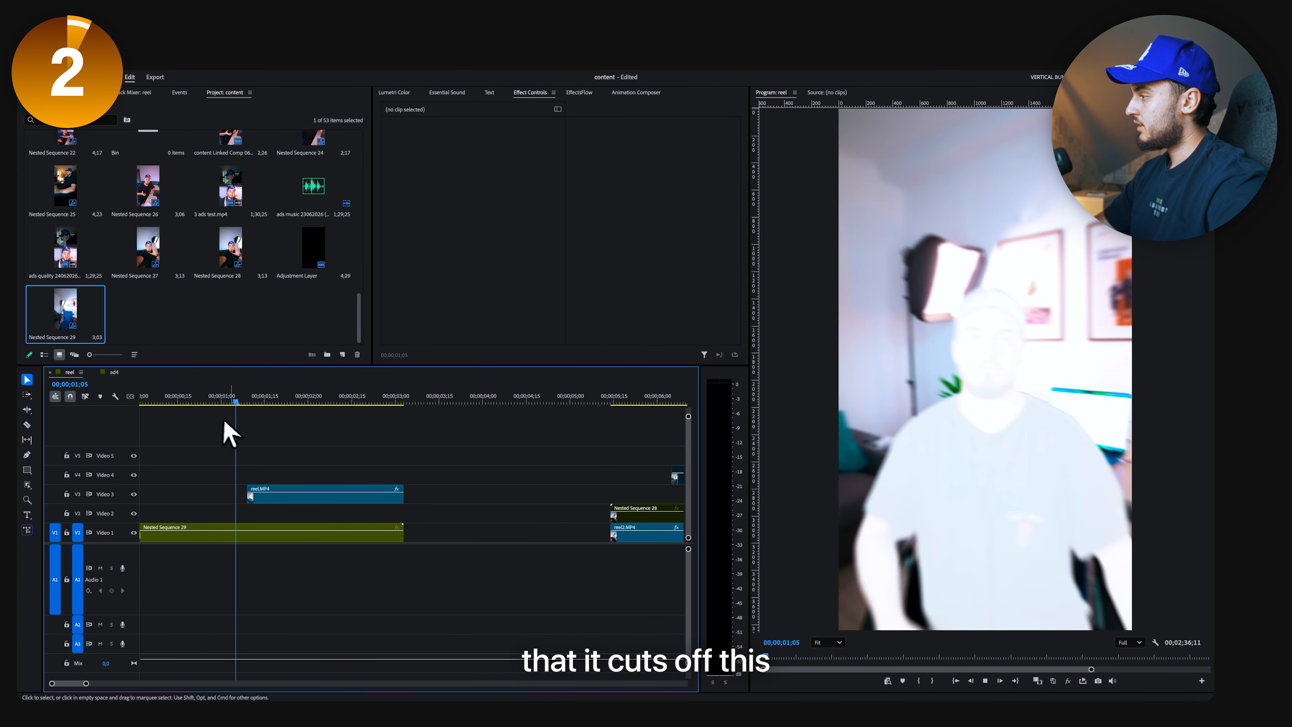
Create an object mask around the person passing by in the Video 3 clip at 00;00;02;06.
click(285, 496)
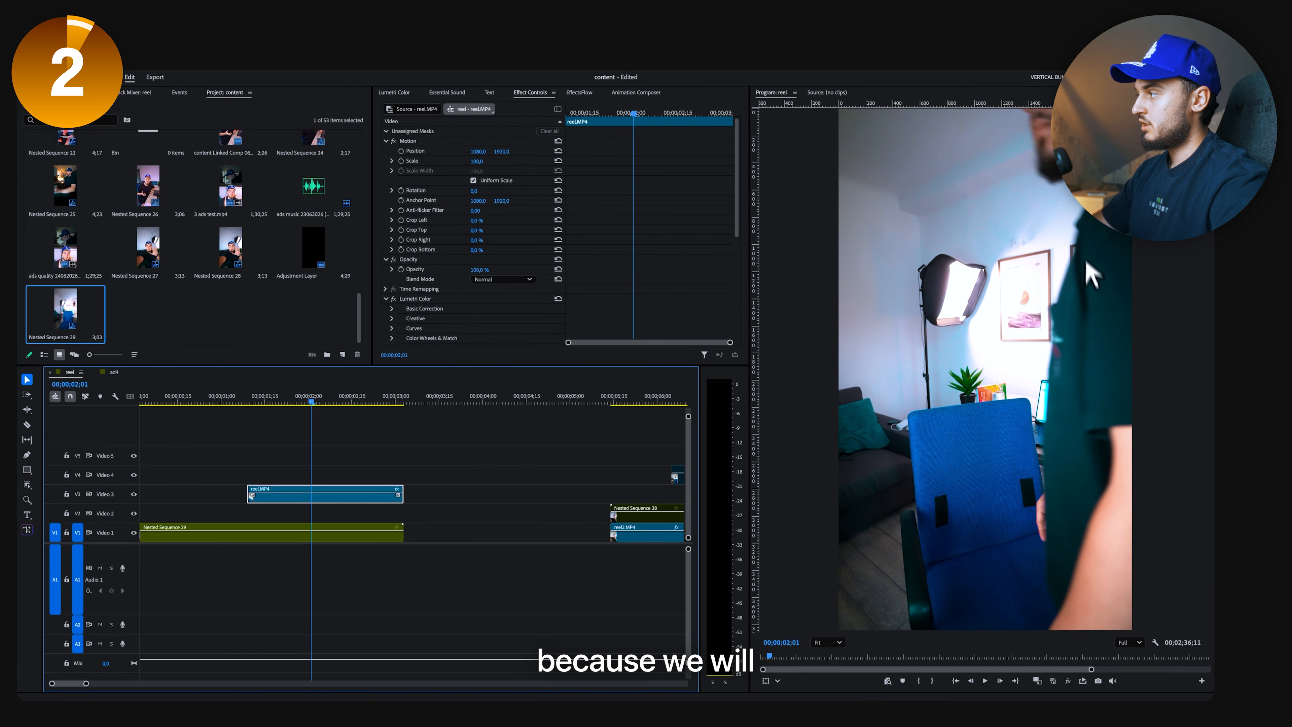
drag(326, 406, 328, 406)
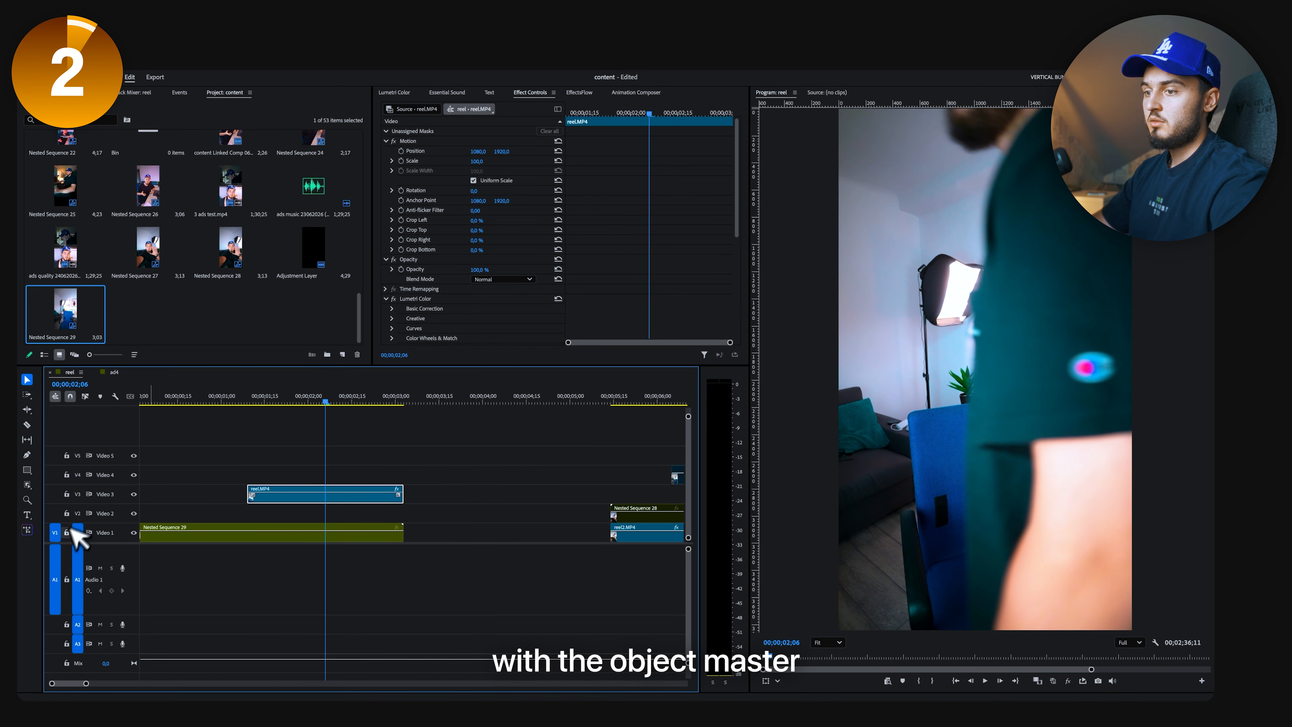
click(29, 486)
shift+click(990, 216)
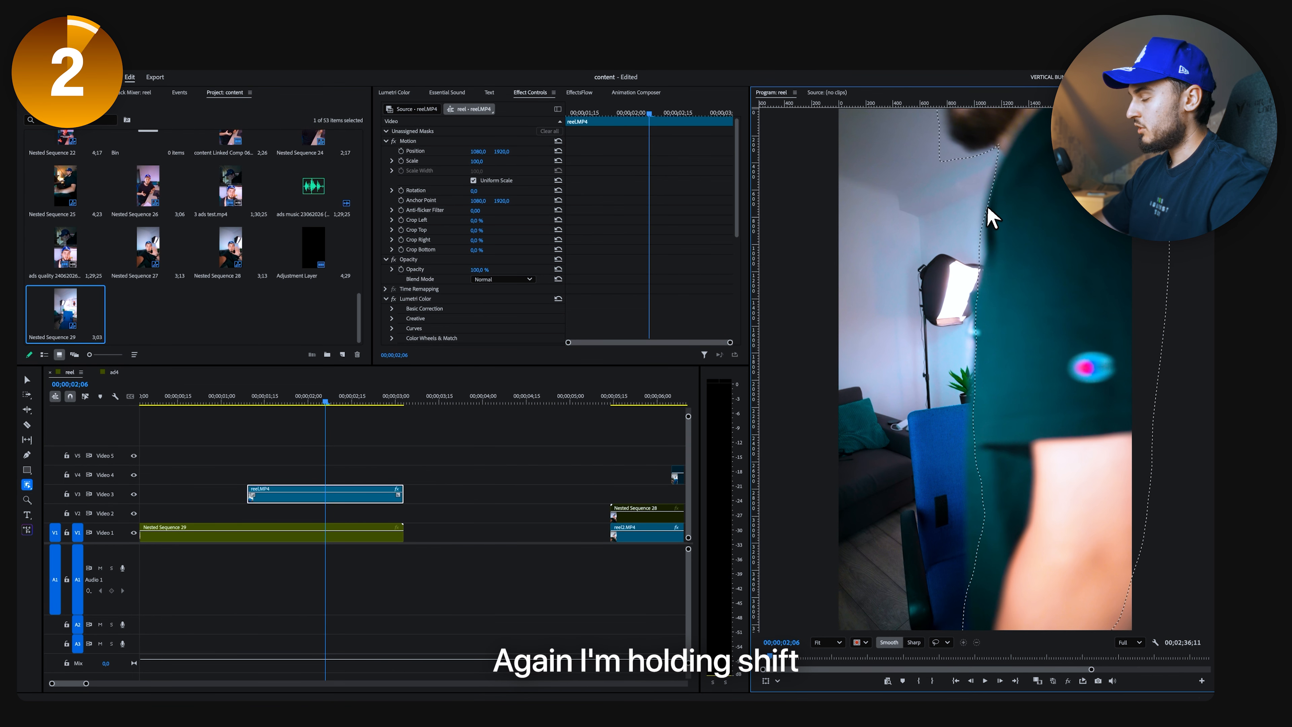
shift+click(990, 216)
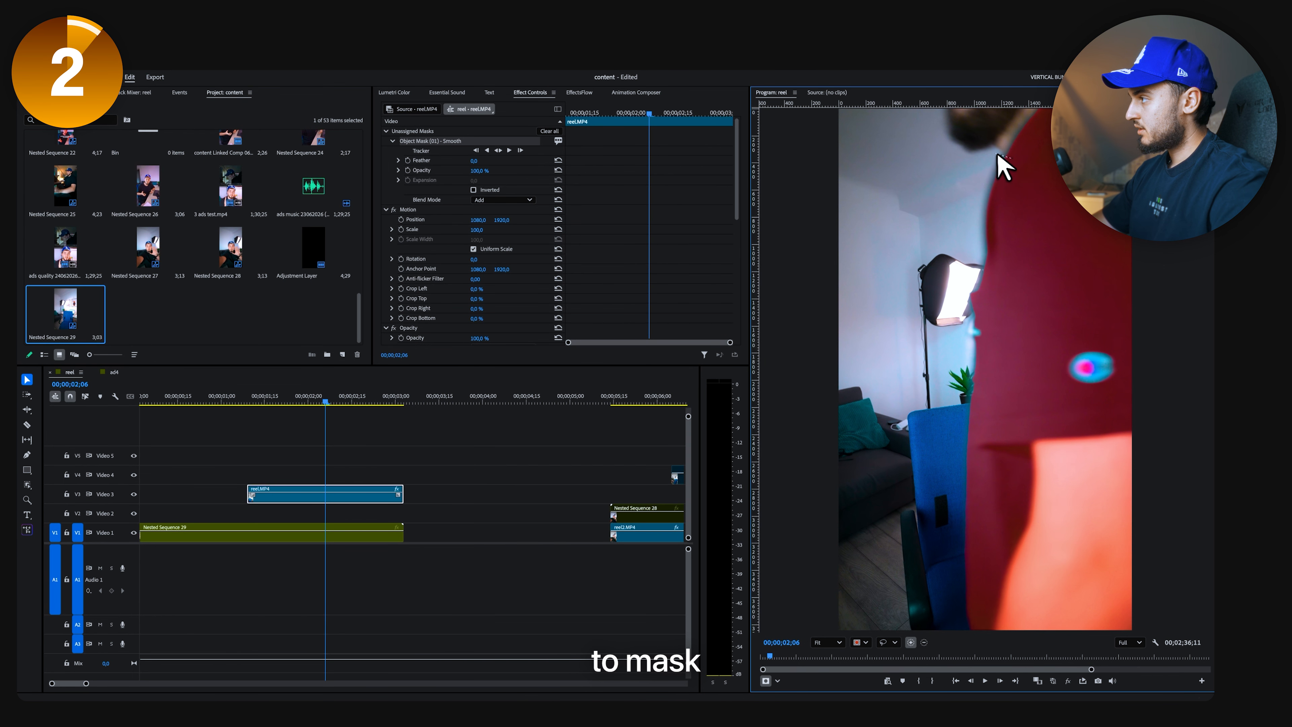
shift+click(1013, 173)
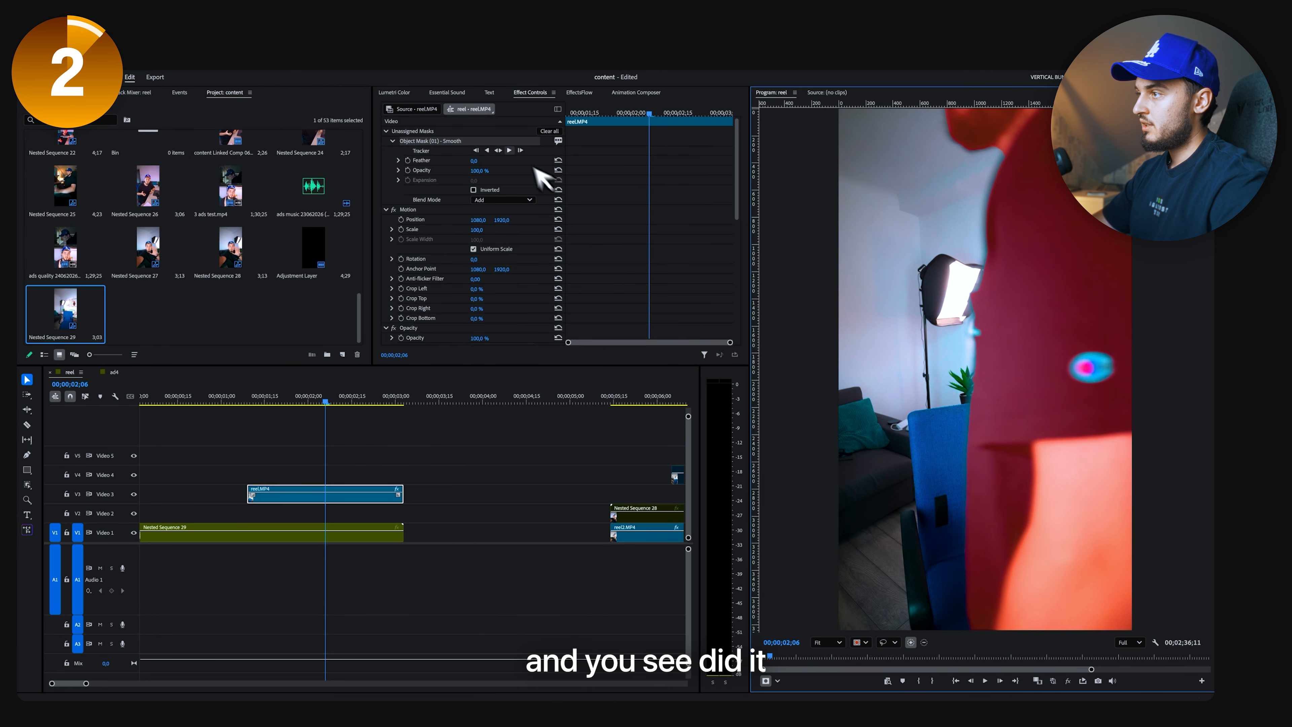
Track the object mask through the whole clip in both directions and assign it to the clip's Opacity.
click(498, 151)
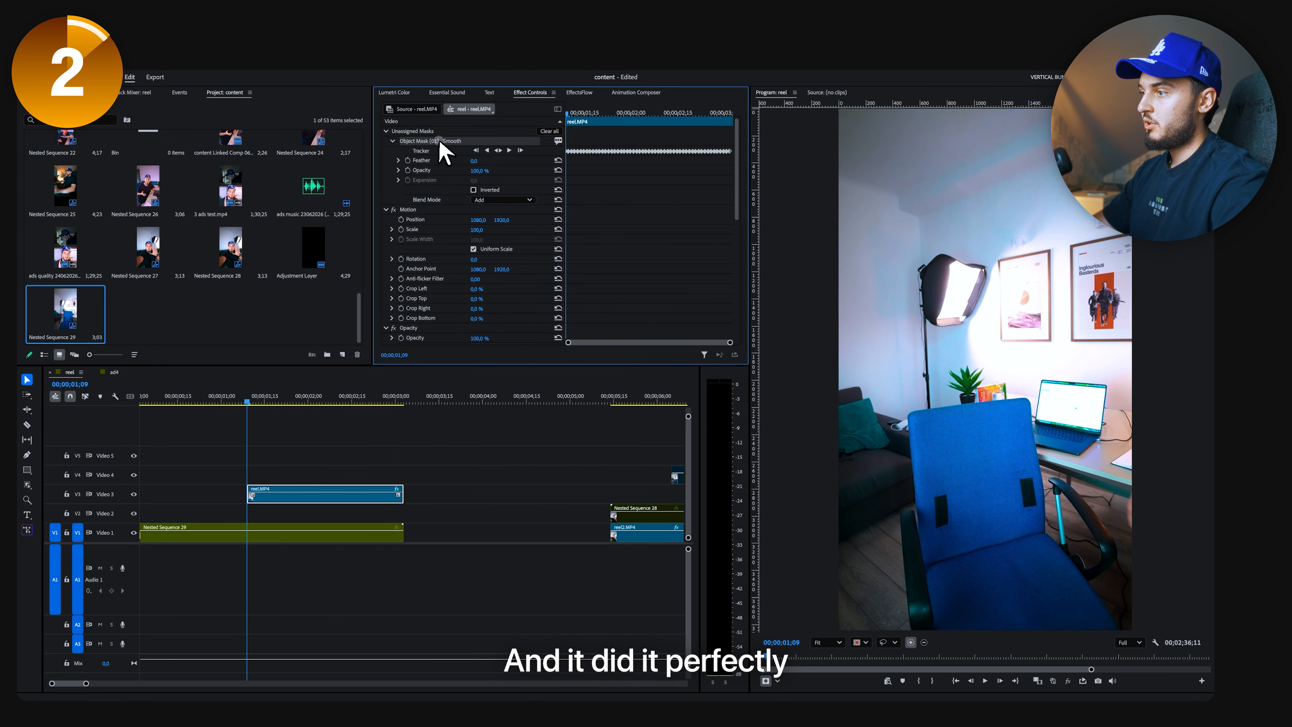
drag(440, 142, 424, 258)
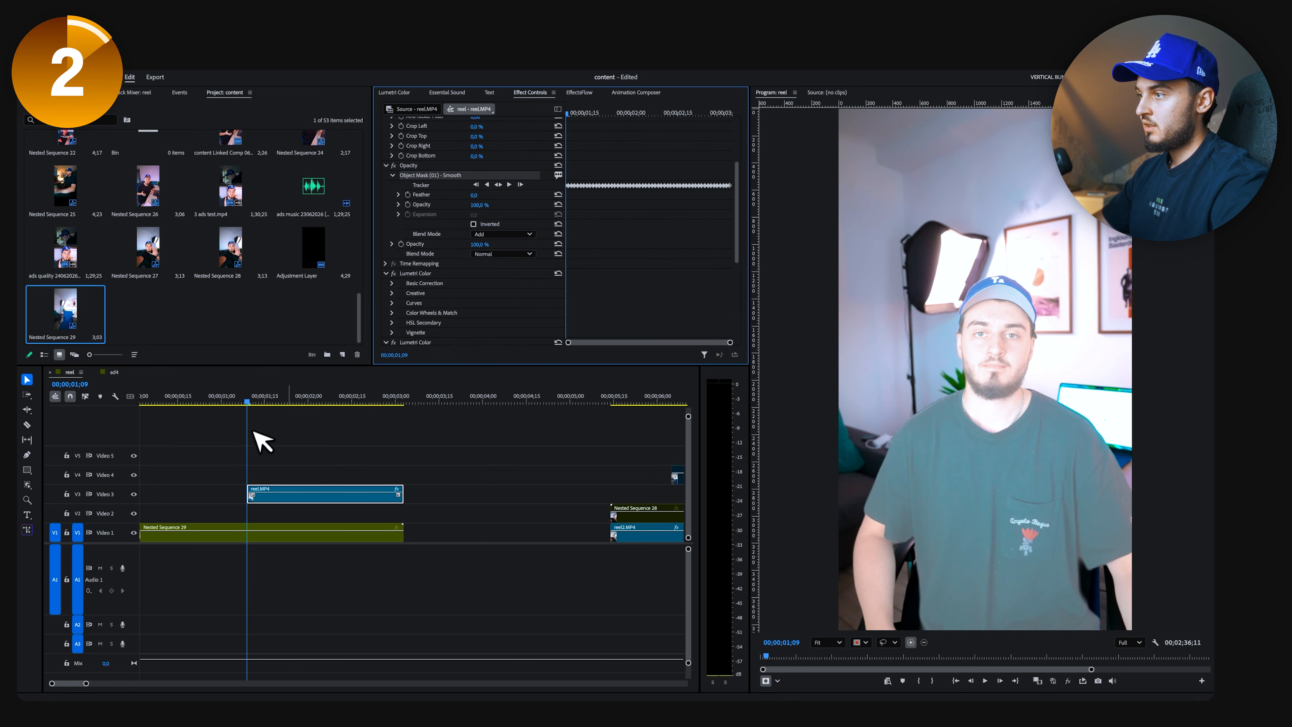
click(263, 440)
drag(254, 402, 279, 413)
Duplicate the masked clip onto Video 2, compare the passer-by with the unmasked footage, and delete the duplicate.
click(361, 493)
drag(348, 497, 346, 511)
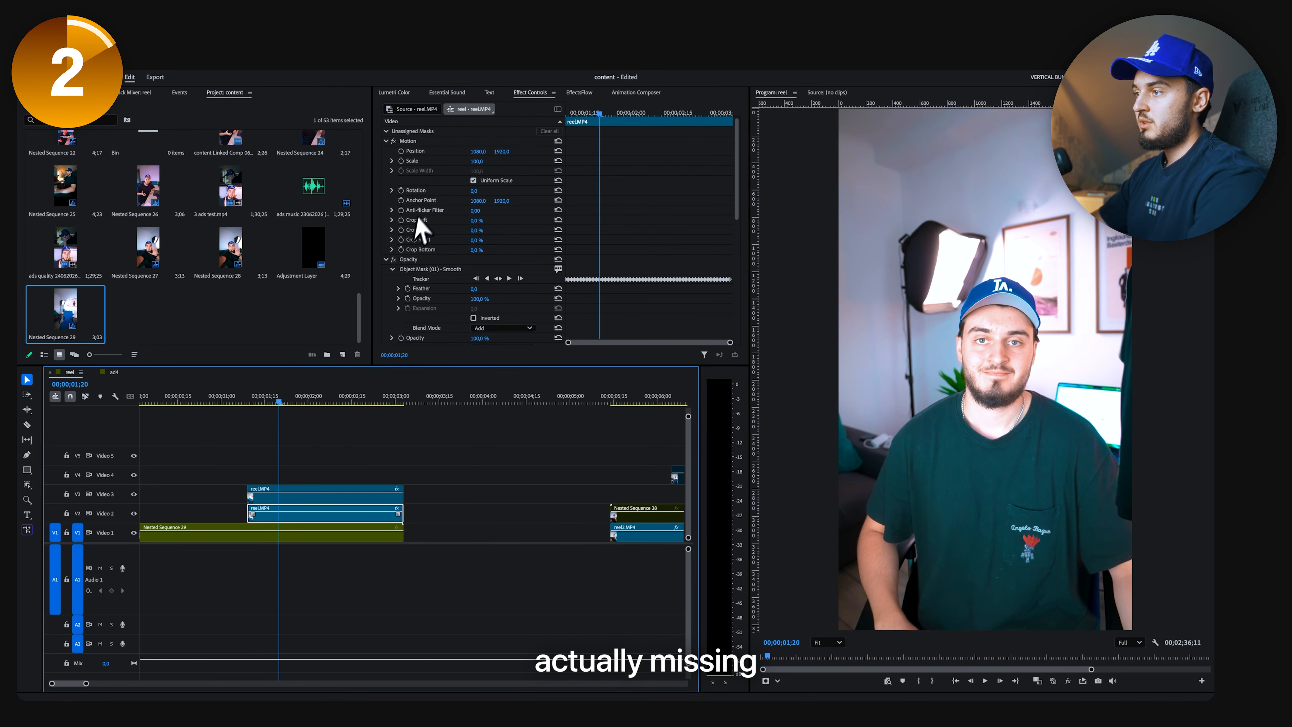
click(420, 398)
click(331, 487)
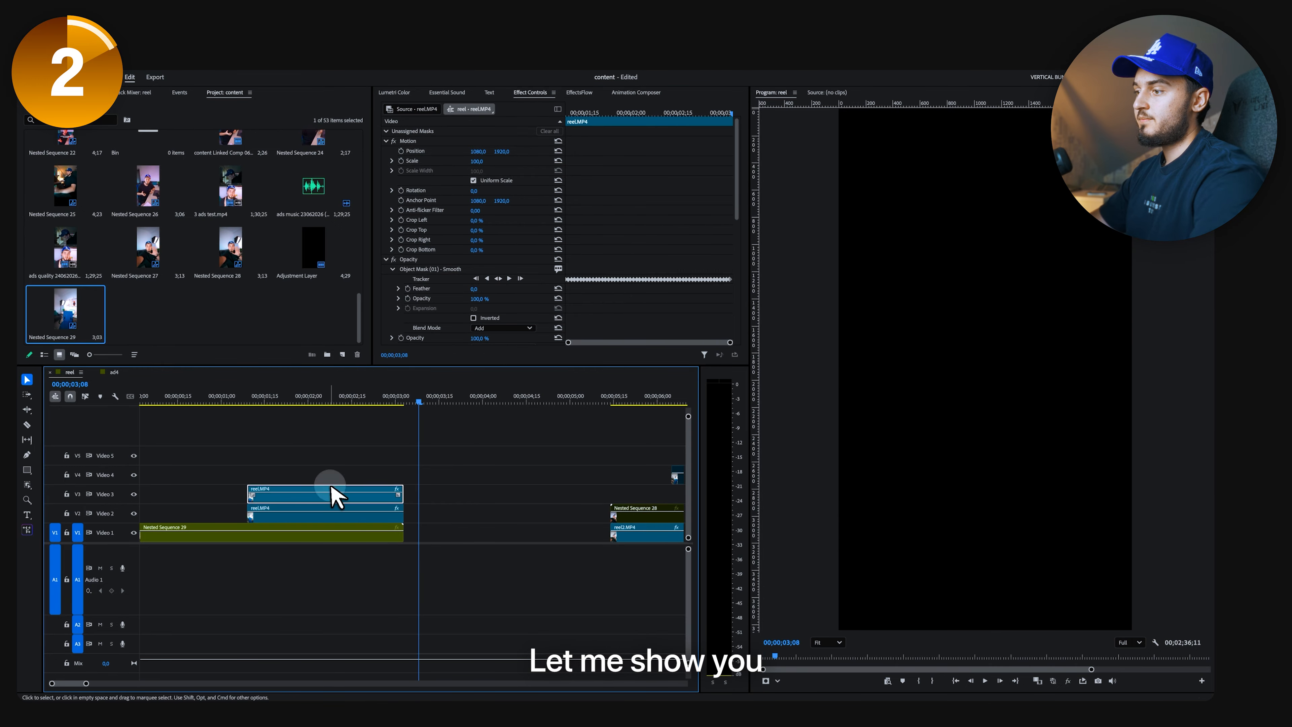
click(273, 402)
click(300, 514)
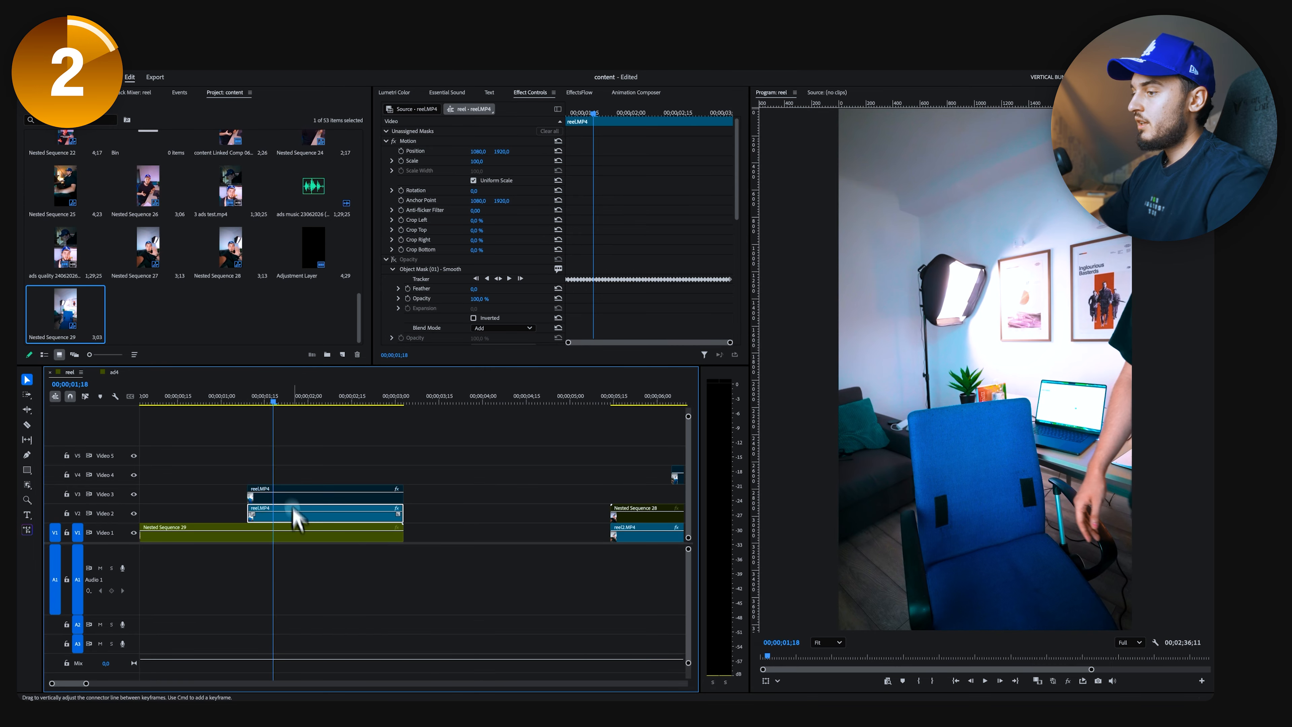
click(286, 403)
drag(277, 399, 392, 507)
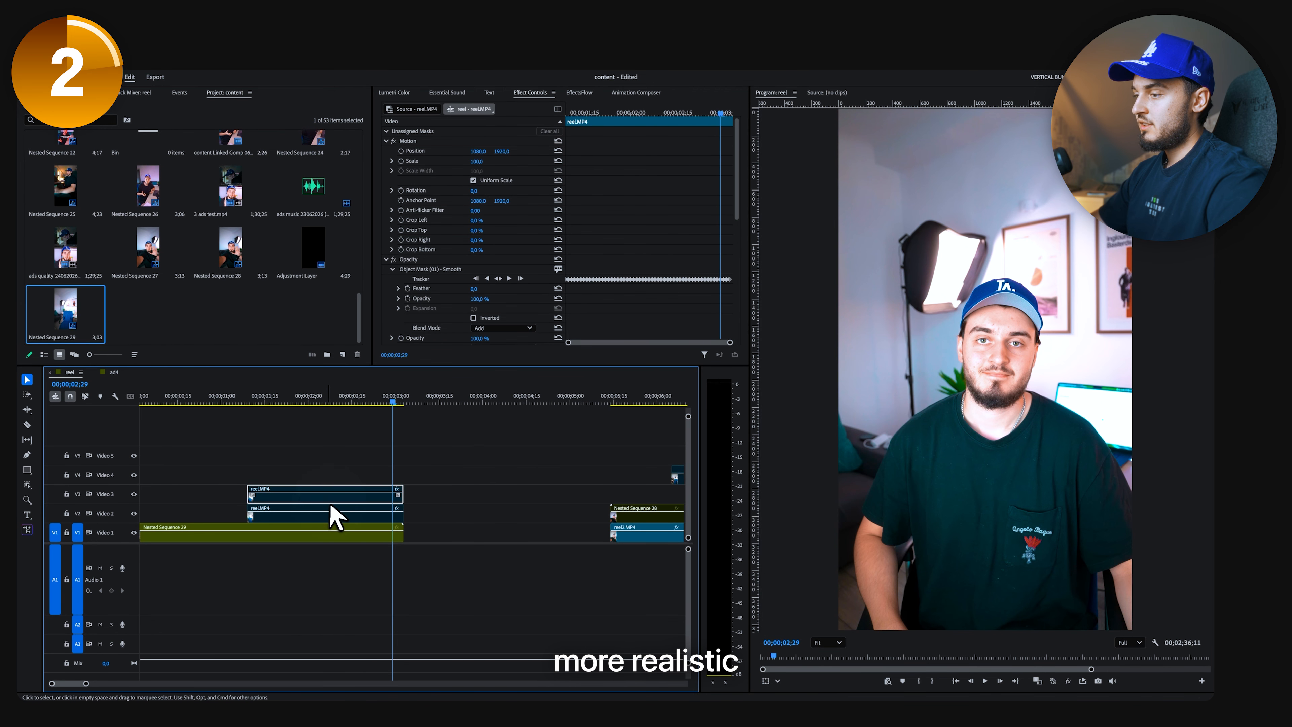
key(Delete)
Play back the masked walk-by from the start of the sequence and return to 00;00;01;20.
click(335, 402)
drag(340, 405, 84, 468)
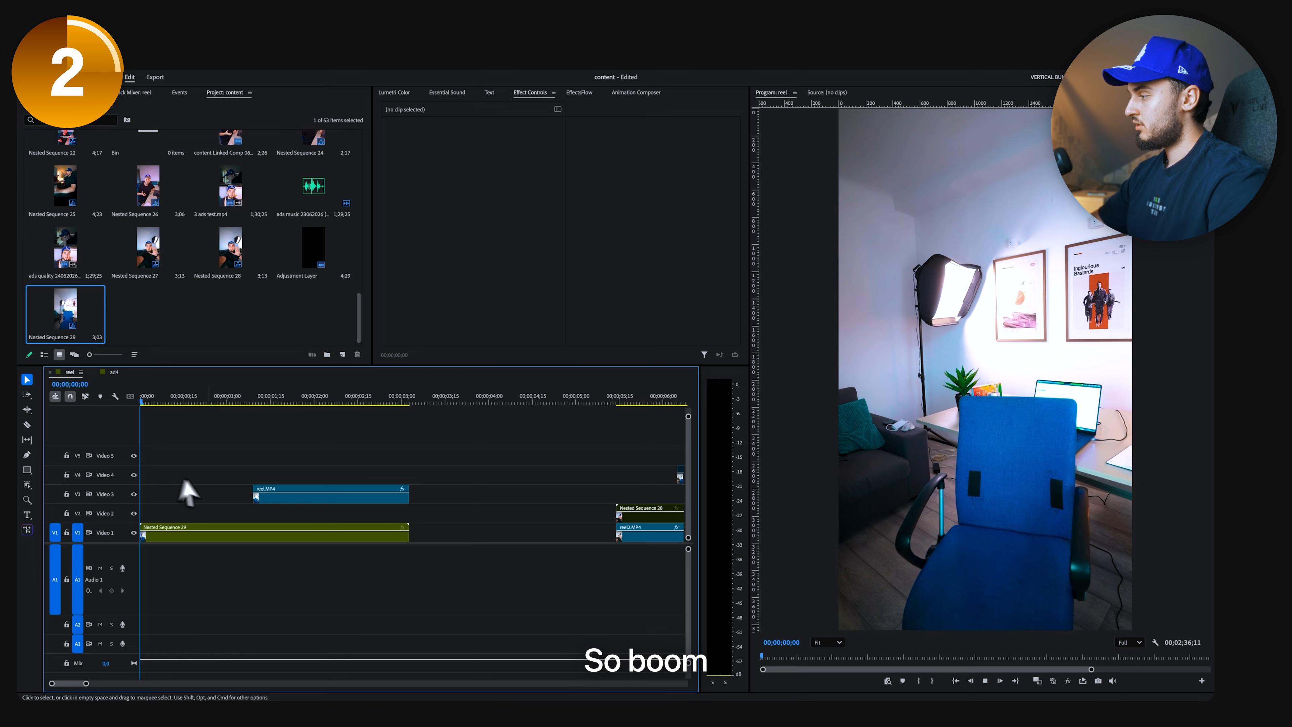
key(space)
drag(356, 405, 287, 440)
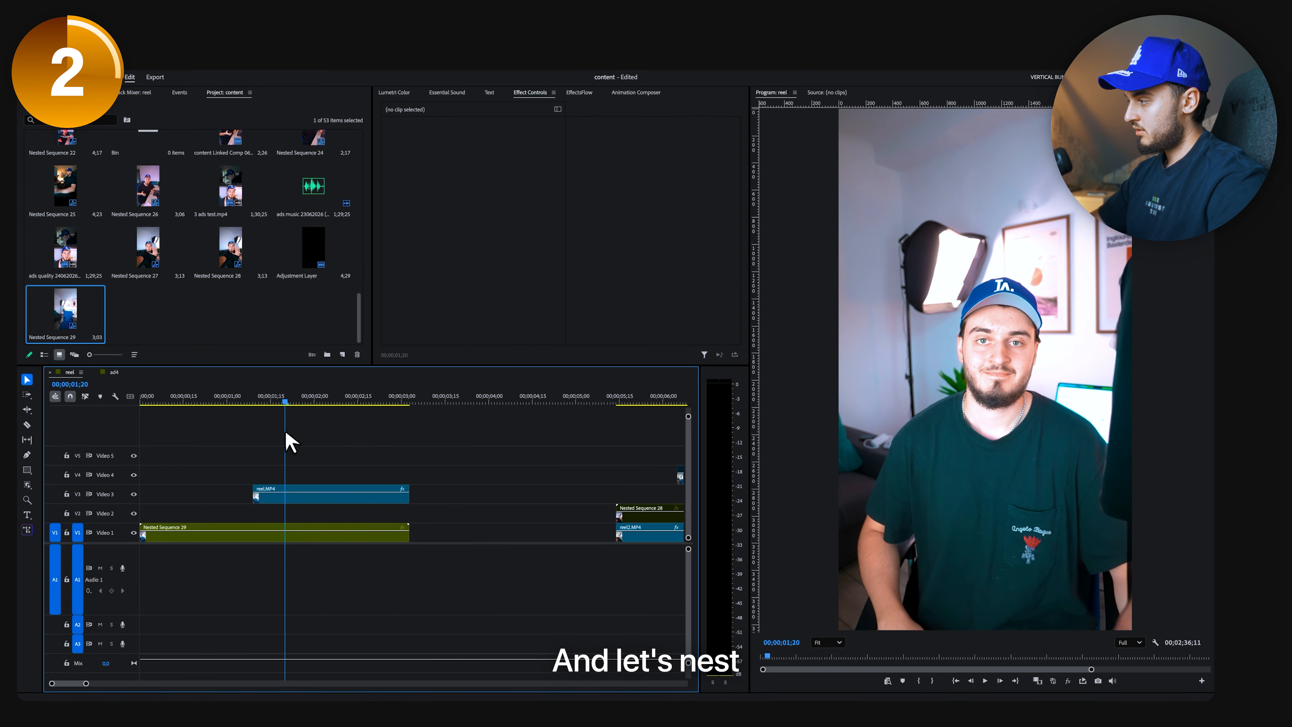
Nest the masked walk-by clip on Video 3 into its own sequence.
click(338, 495)
right_click(338, 495)
click(398, 437)
click(663, 401)
Apply the Drop Shadow effect to the nested walk-by clip on Video 3.
click(297, 499)
key(shift+space)
text(drop)
key(Return)
Stack several Drop Shadows at 100 % opacity and 193° direction with varied distance and softness, and preview them.
scroll(423, 282, down, 3)
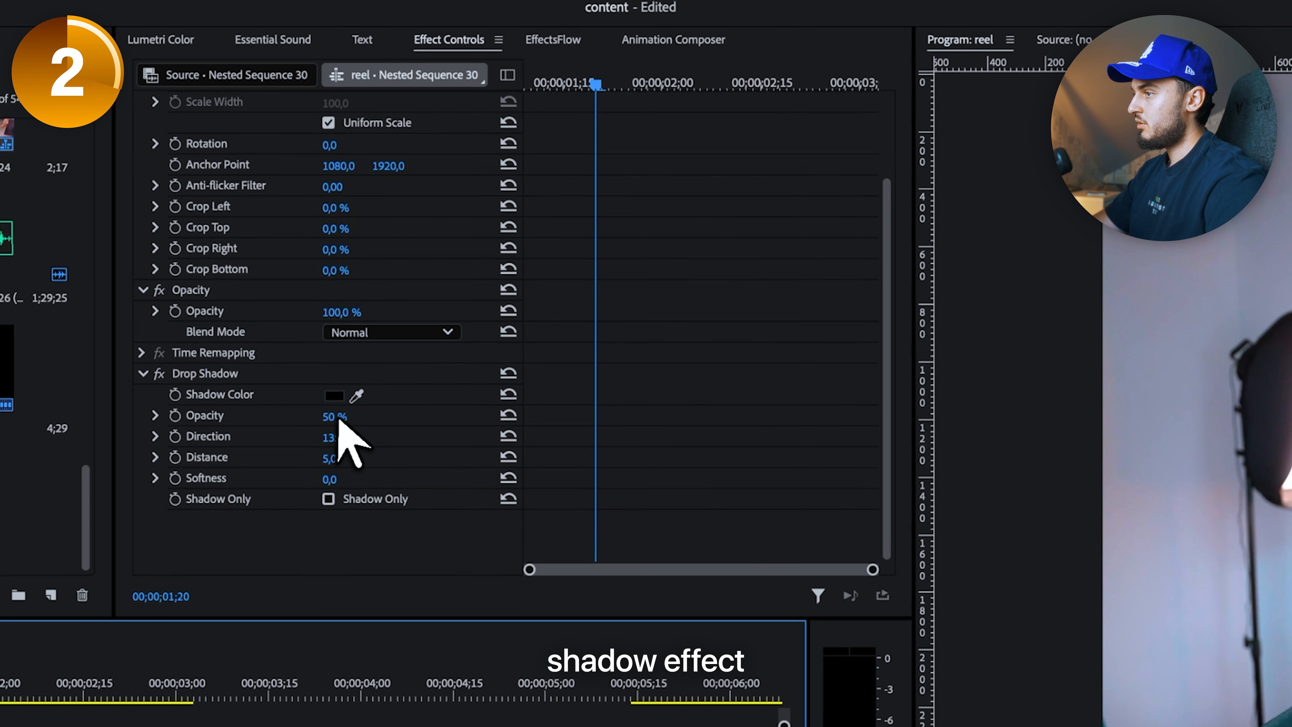
drag(478, 270, 485, 271)
drag(342, 442, 341, 441)
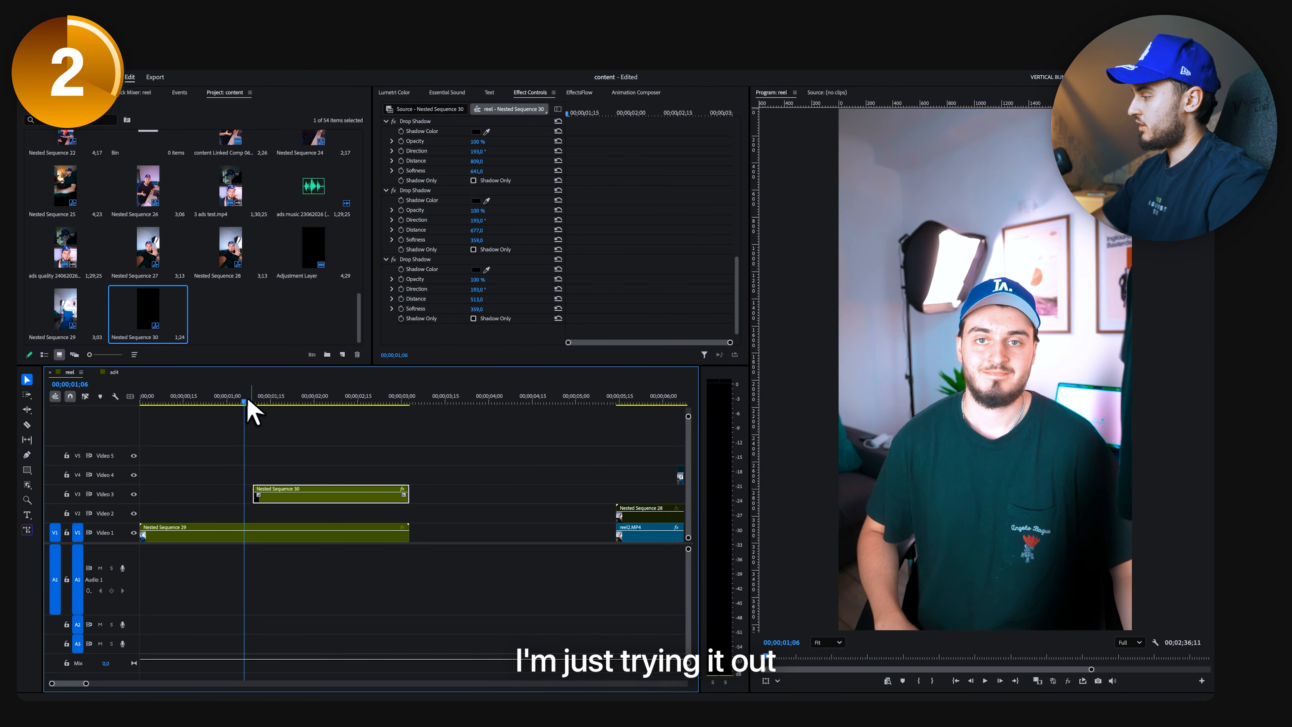
key(space)
Split the nested walk-by clip on Video 3 shortly after its start and at 00;00;02;20.
drag(277, 402, 372, 422)
click(294, 498)
key(v)
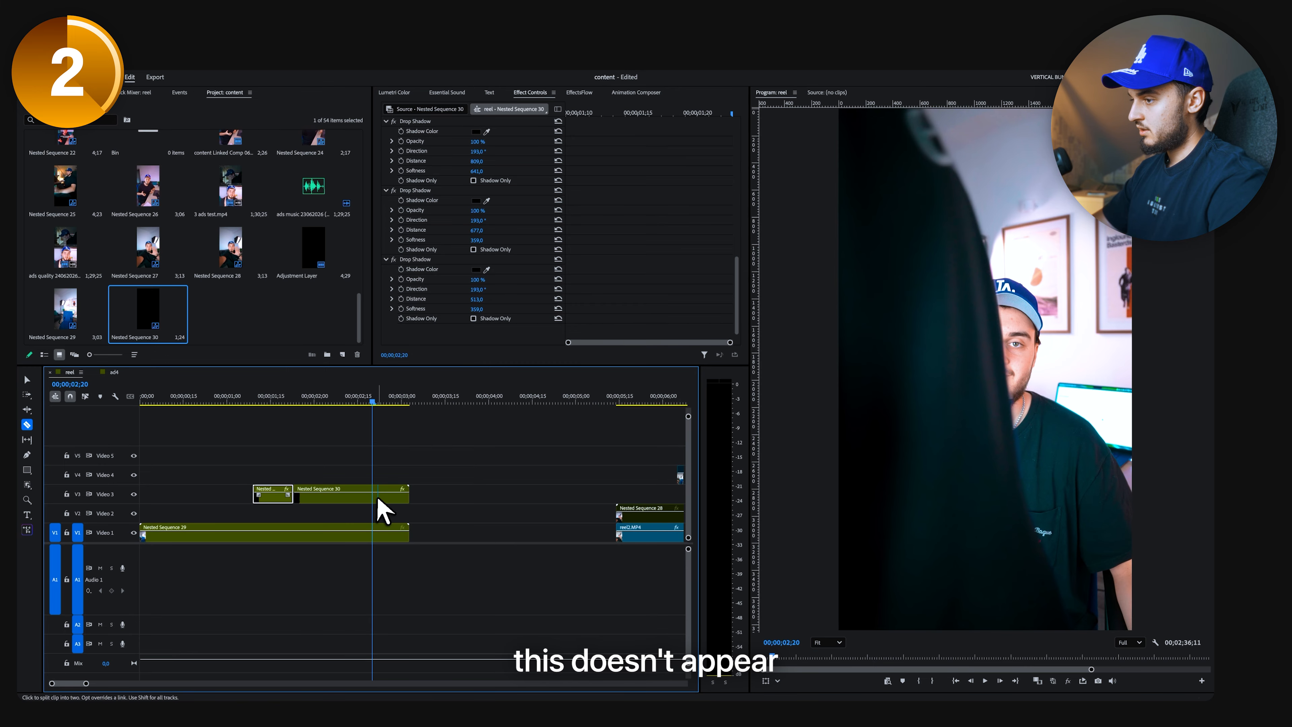
key(super+z)
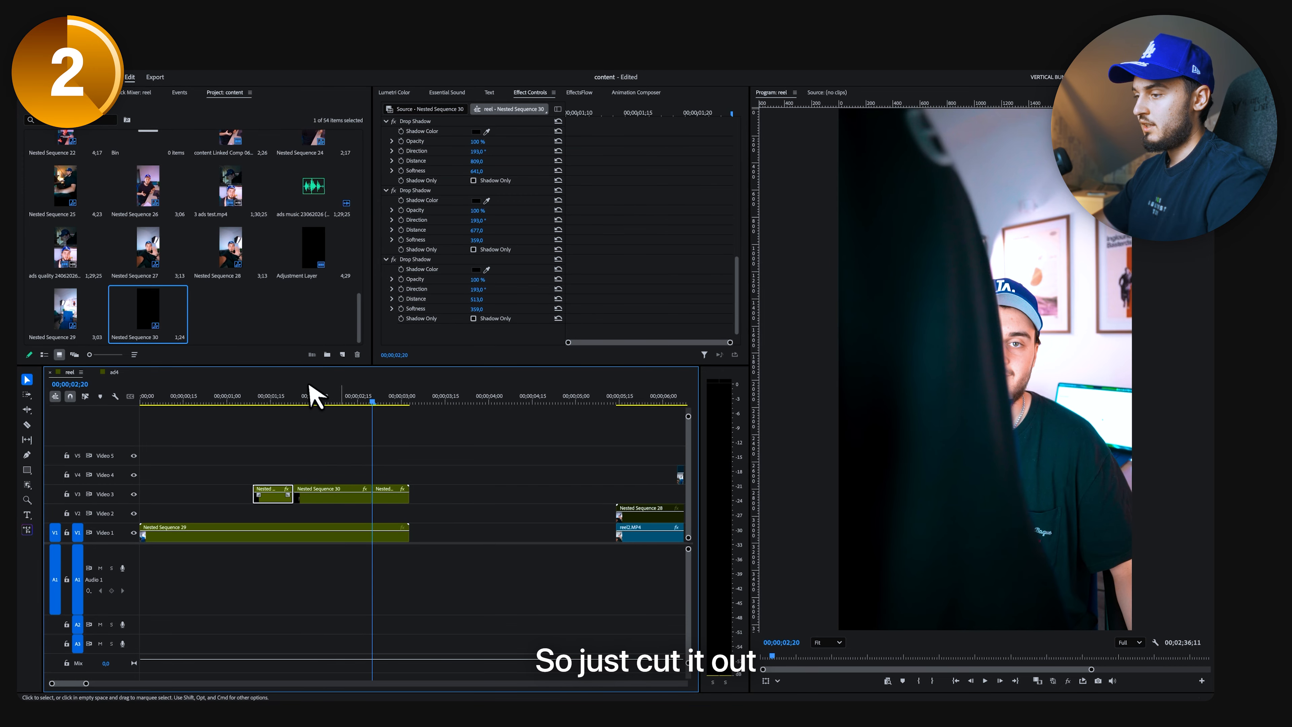
Disable surplus Drop Shadow effects on the middle piece of the walk-by clip and adjust a remaining shadow's softness.
click(312, 402)
click(327, 498)
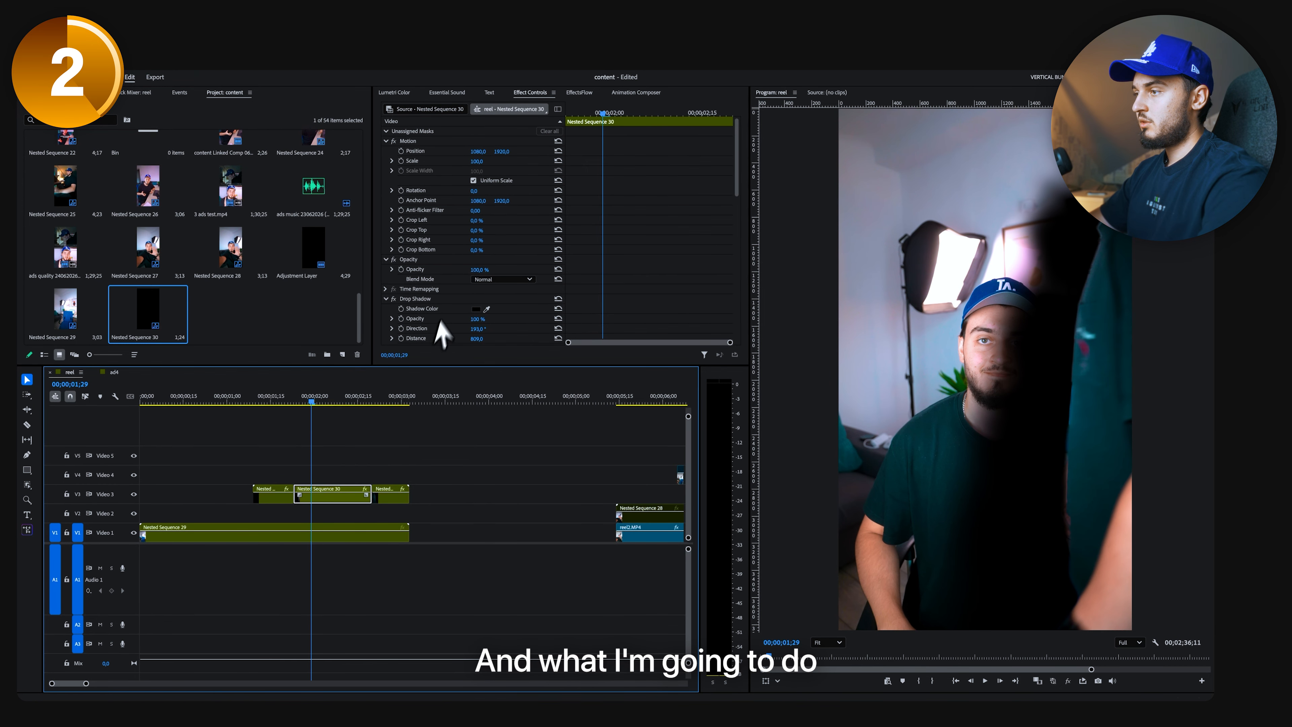
scroll(404, 309, down, 5)
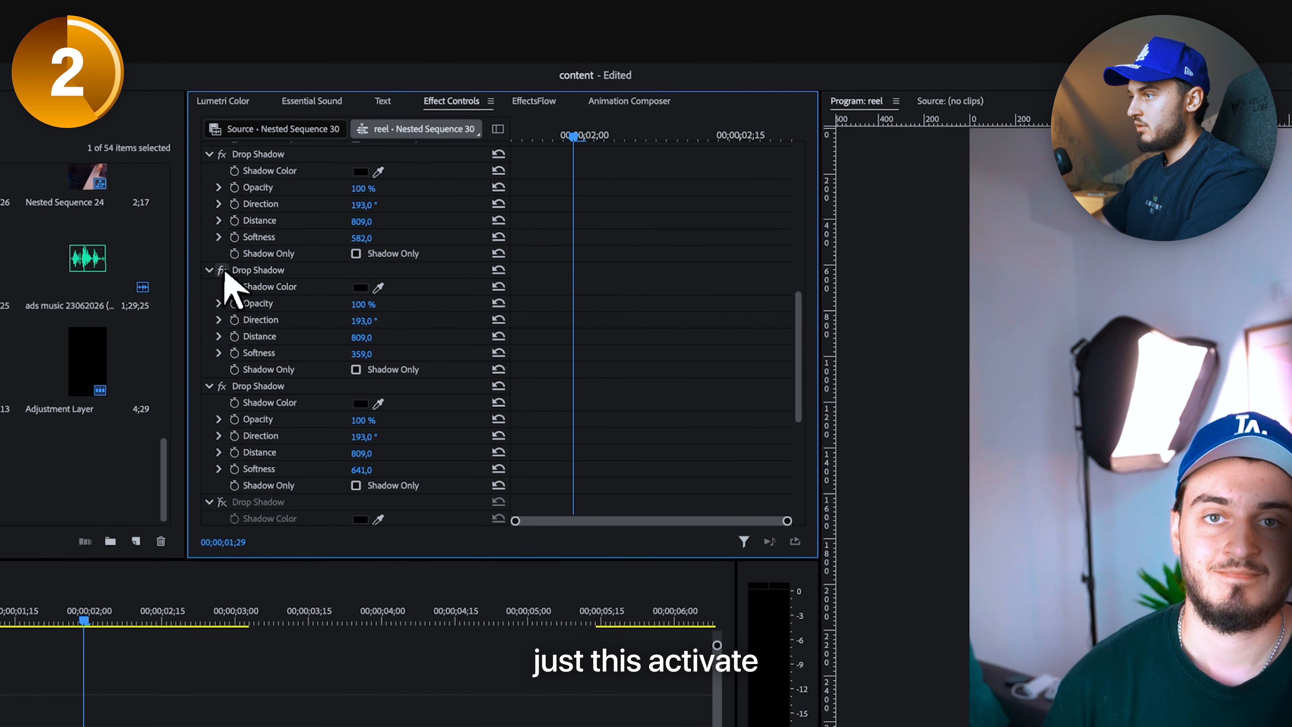
click(222, 270)
click(223, 387)
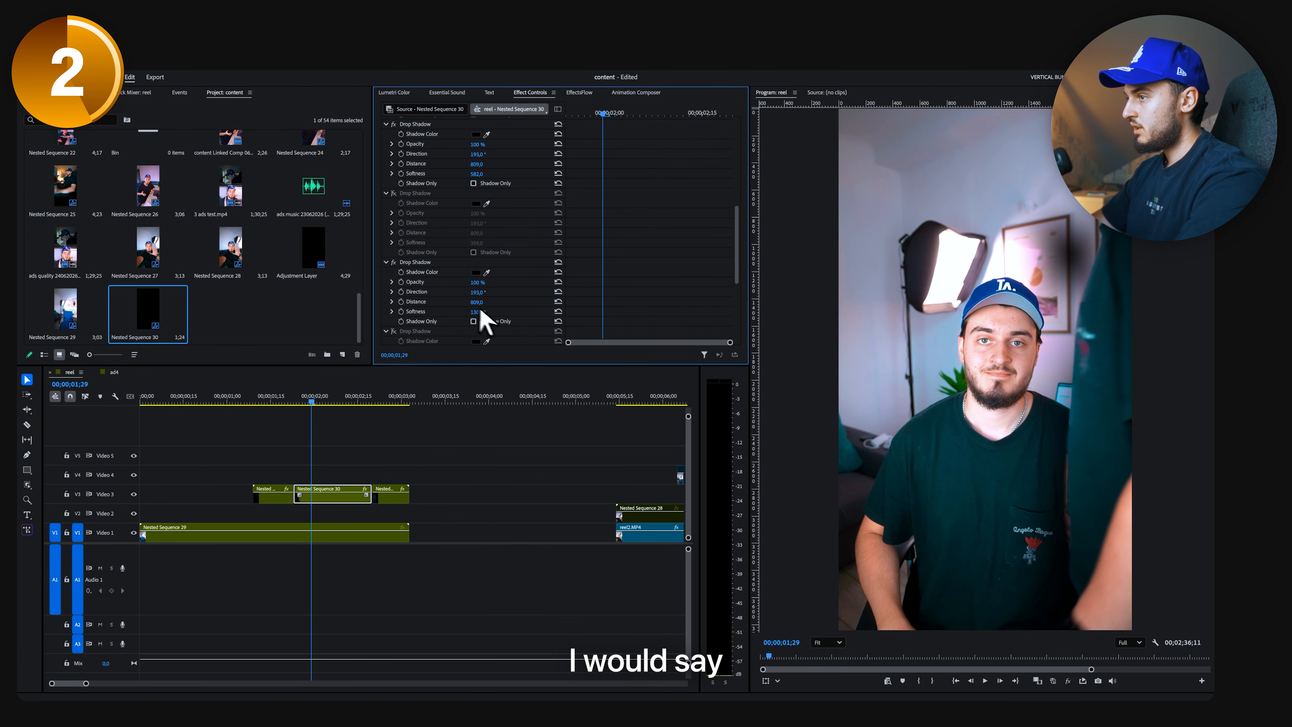
Add a short cross dissolve between the first two walk-by pieces and move the last cut to about 00;00;02;15.
drag(326, 455, 298, 495)
key(super+d)
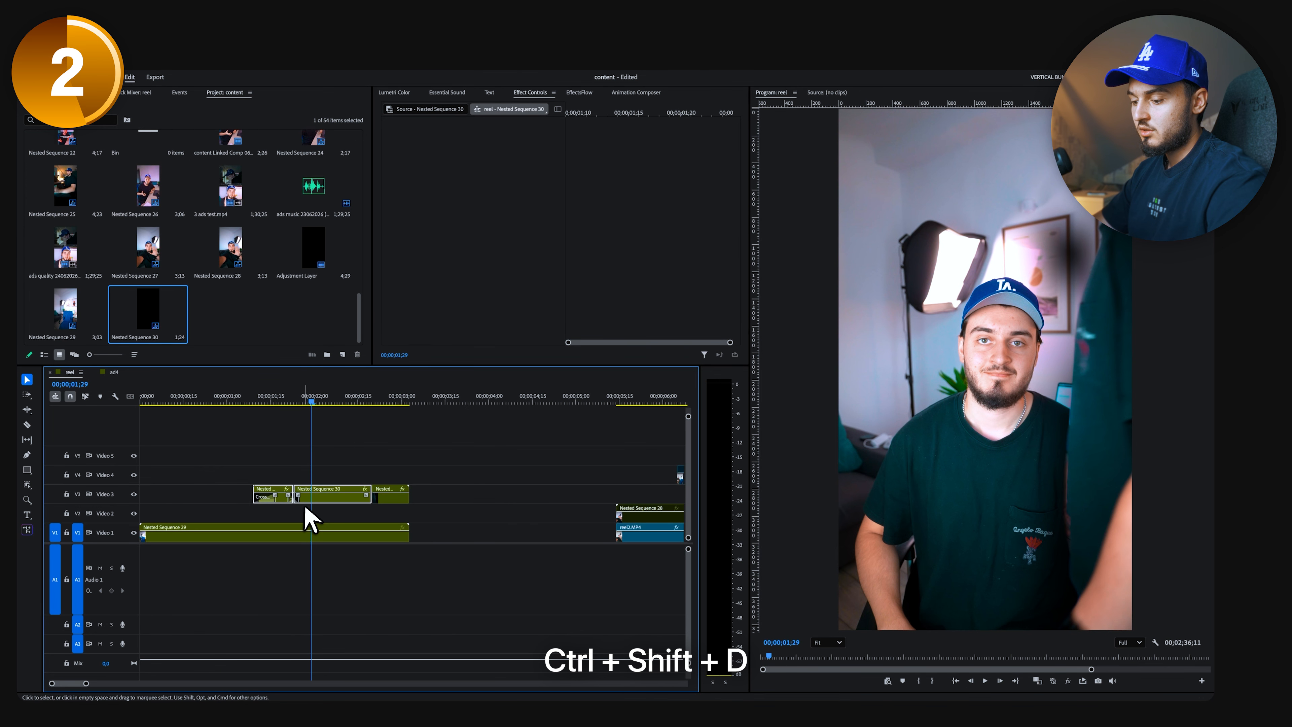
click(275, 495)
key(ctrl+shift+d)
drag(357, 464, 378, 498)
drag(363, 402, 377, 402)
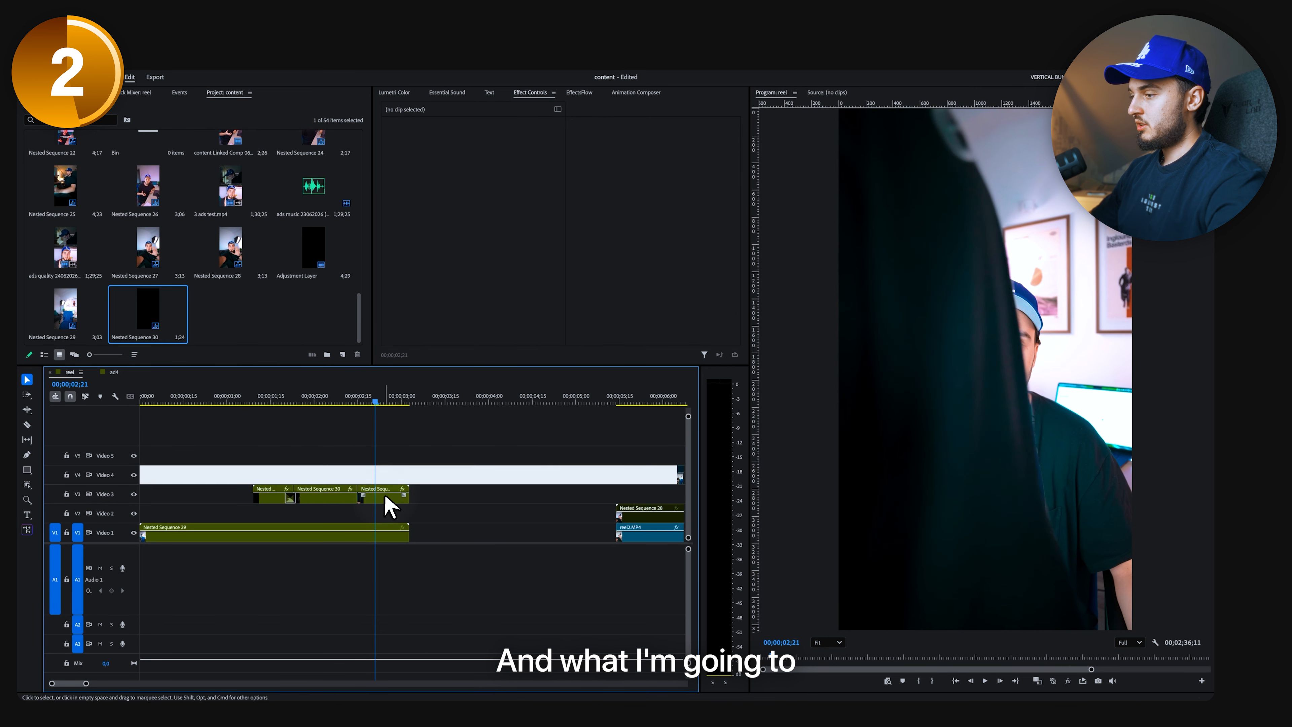
Delete the extra Drop Shadow effects from the last walk-by piece until a single one is left.
click(385, 495)
scroll(489, 331, down, 5)
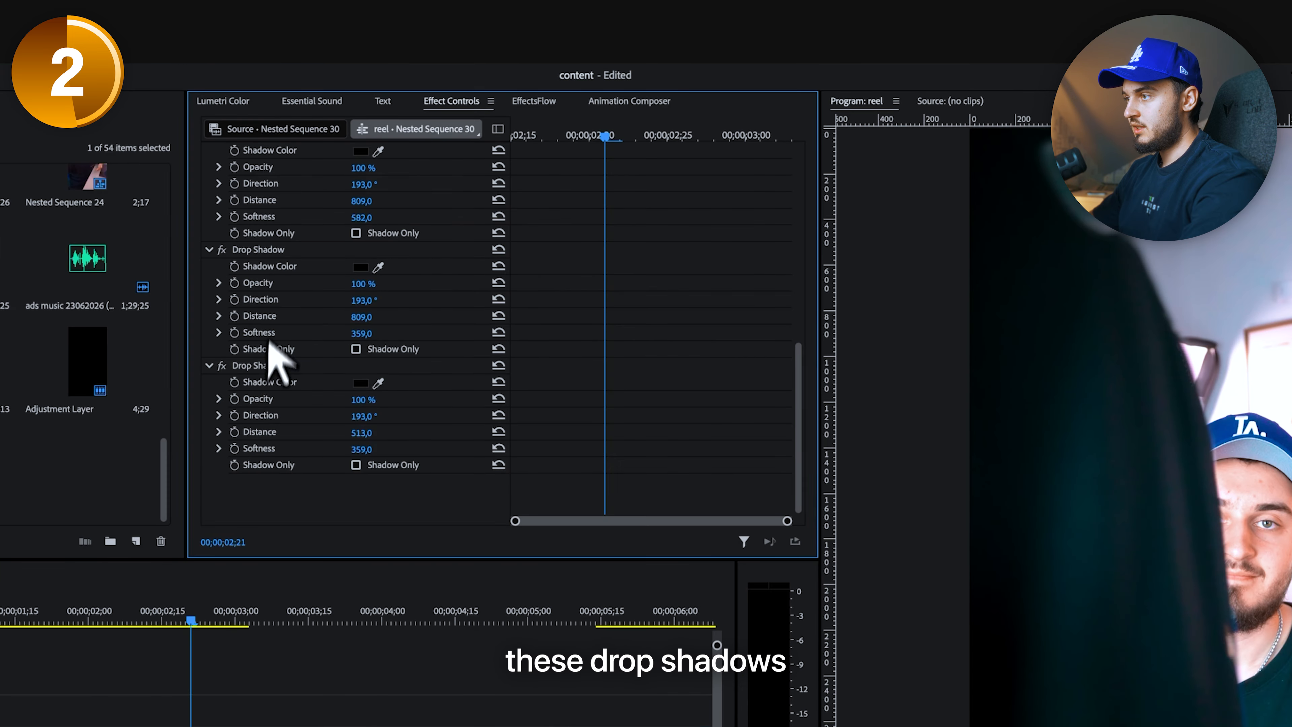
key(Delete)
click(269, 252)
key(Delete)
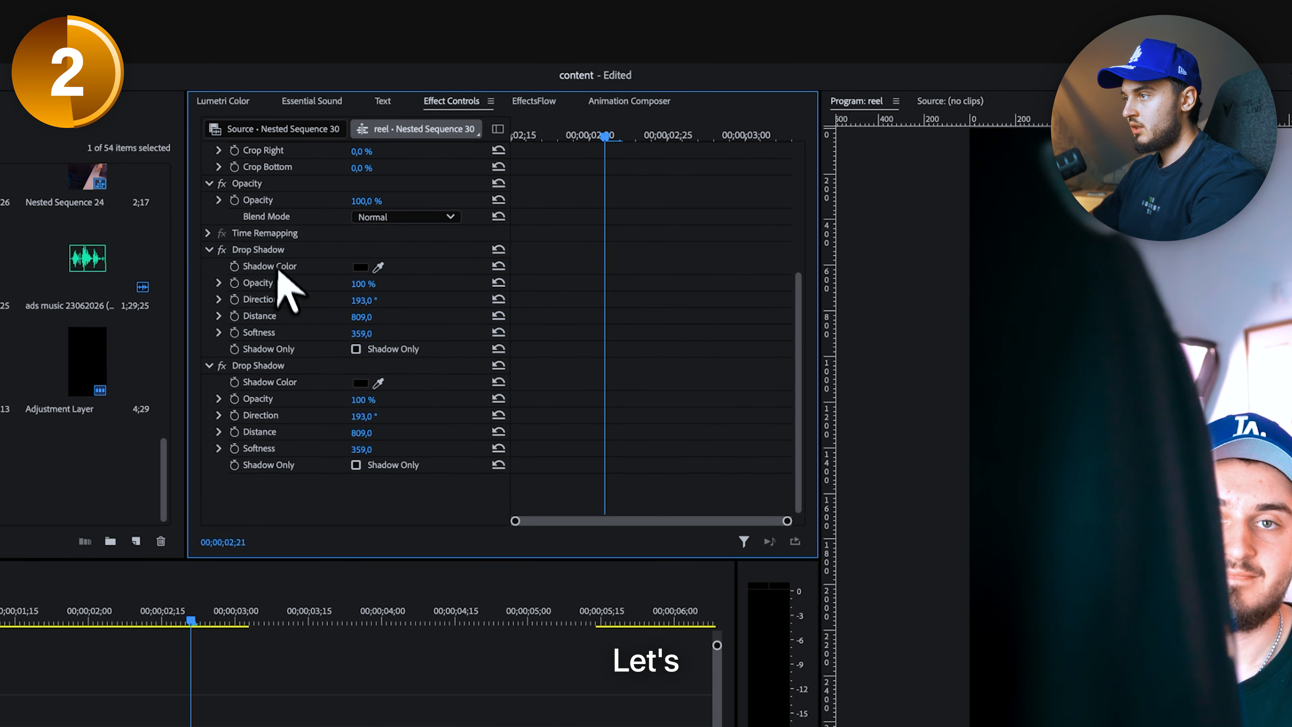
scroll(277, 296, up, 3)
scroll(286, 377, down, 3)
click(269, 366)
key(Delete)
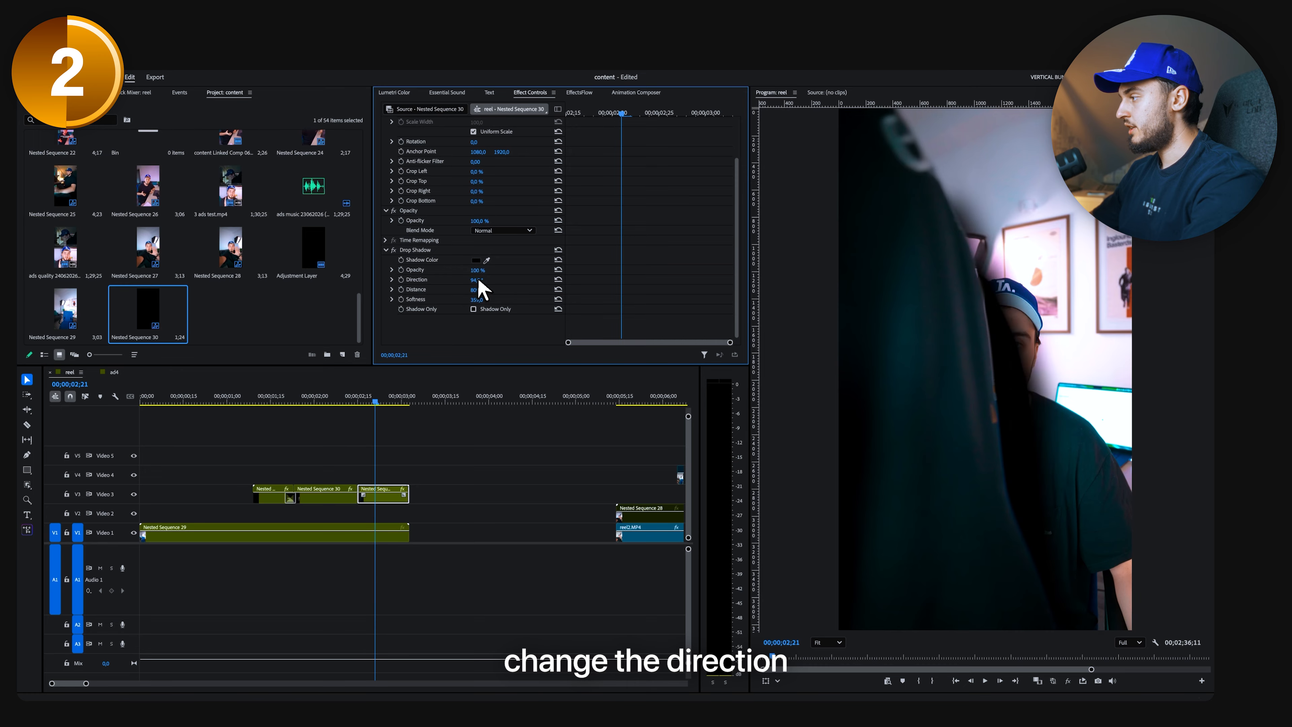
Change the drop shadow's direction on the last walk-by piece and lower its opacity to 84%.
drag(365, 417, 365, 416)
mouse_move(479, 289)
mouse_down()
mouse_move(482, 301)
mouse_move(480, 272)
mouse_up()
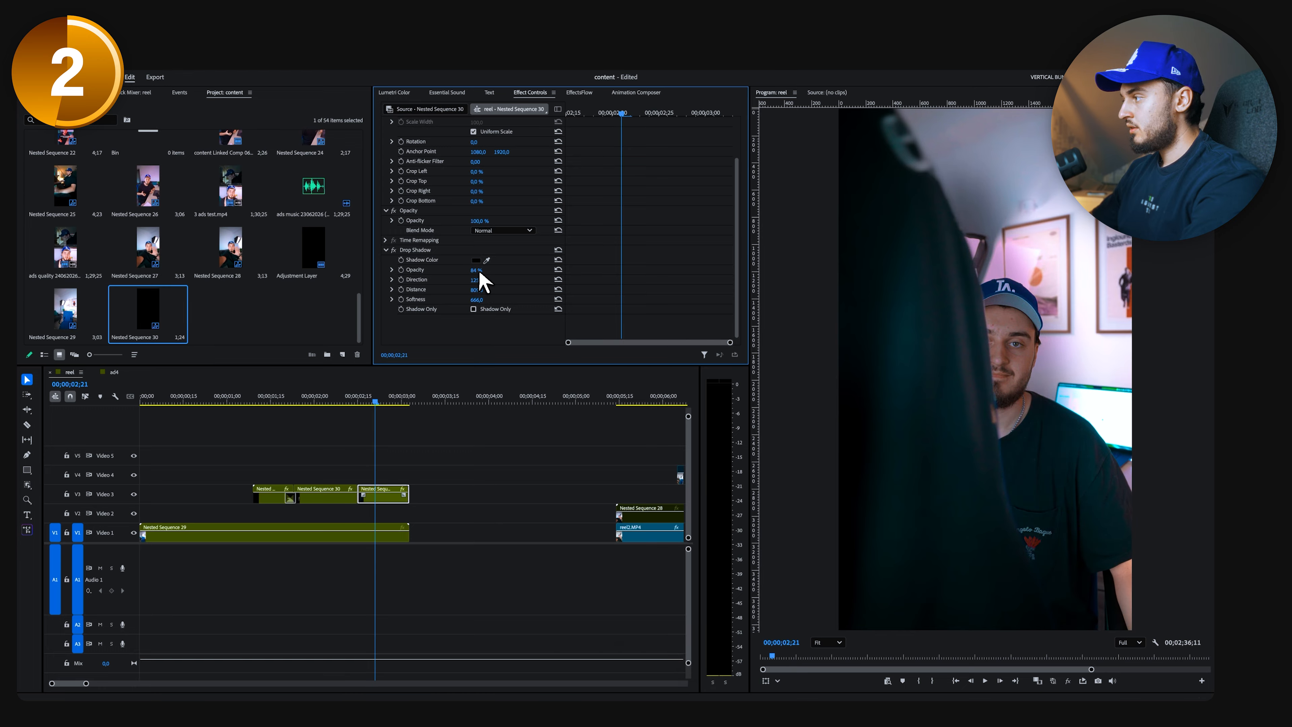
drag(378, 406, 333, 407)
Add cross dissolves between the last two walk-by pieces and at the end of the last one, and check the playback.
key(ctrl+d)
click(375, 467)
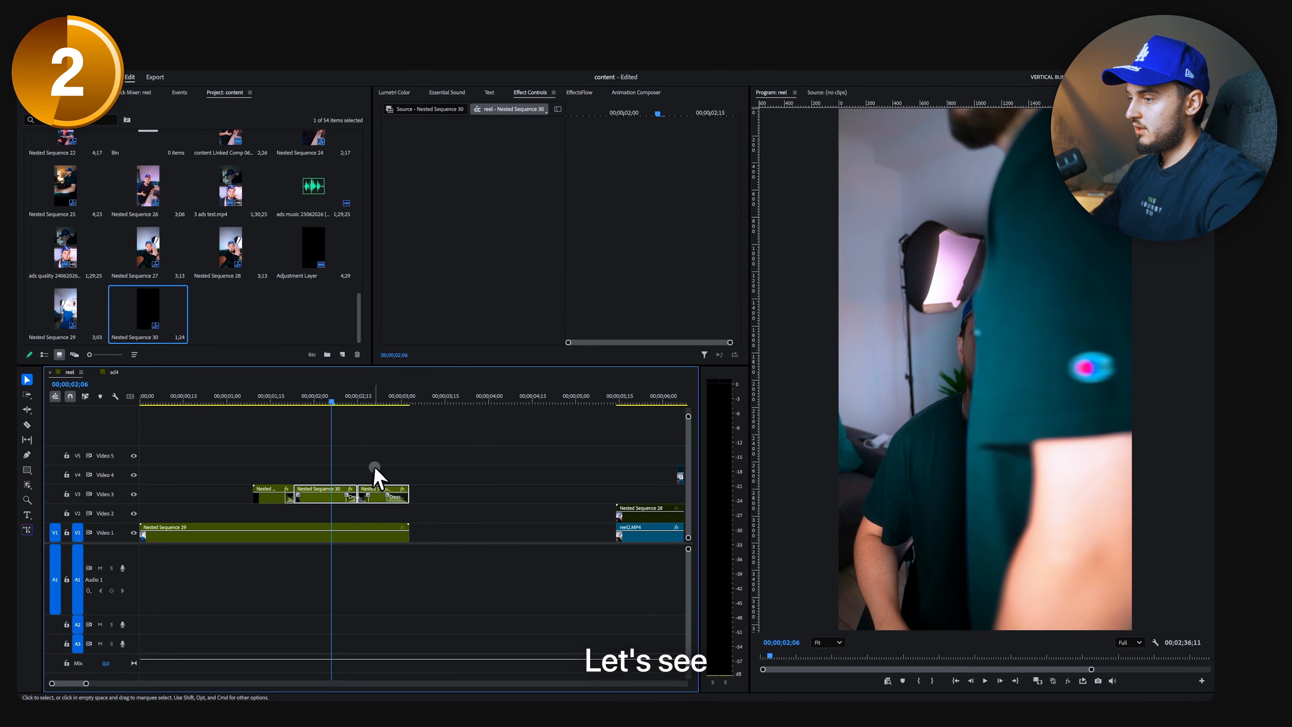
key(space)
drag(377, 402, 256, 427)
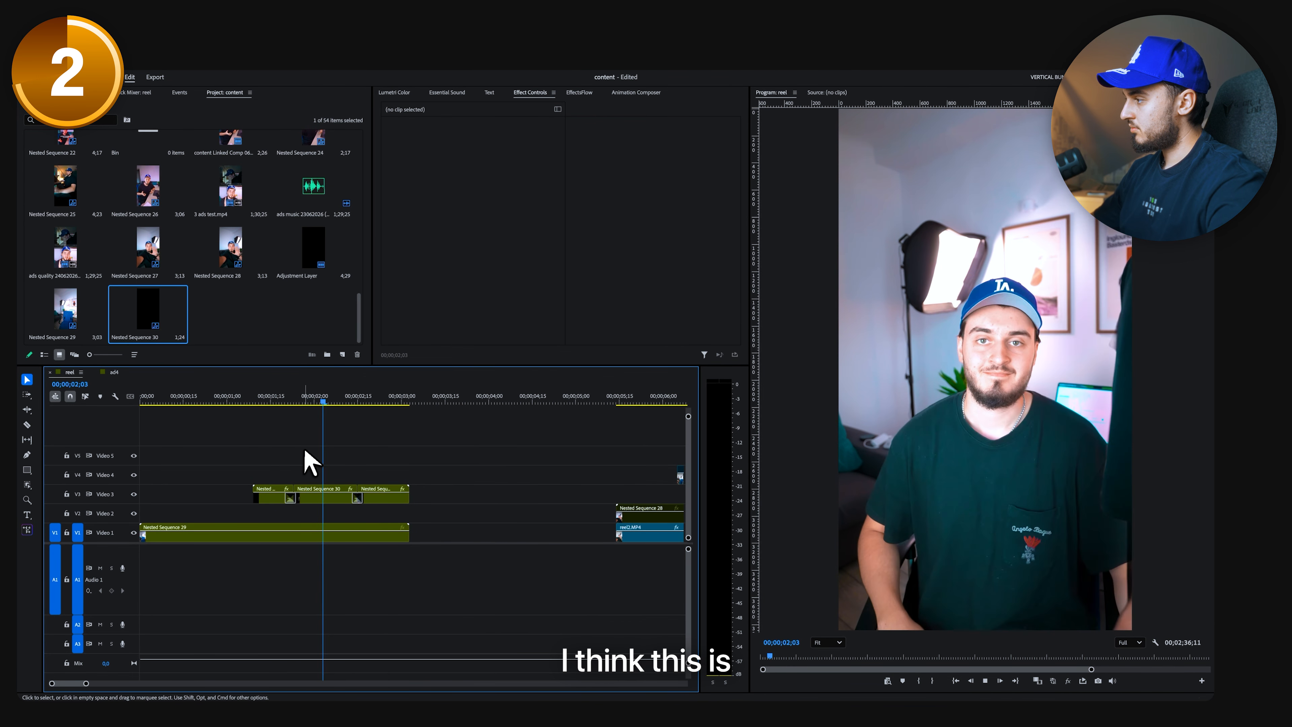
drag(389, 498, 400, 498)
drag(338, 402, 343, 431)
Move the two reel2.MP4 clips from Video 1 onto Video 2, starting at about 00;00;02;01, and nest them.
scroll(541, 447, right, 5)
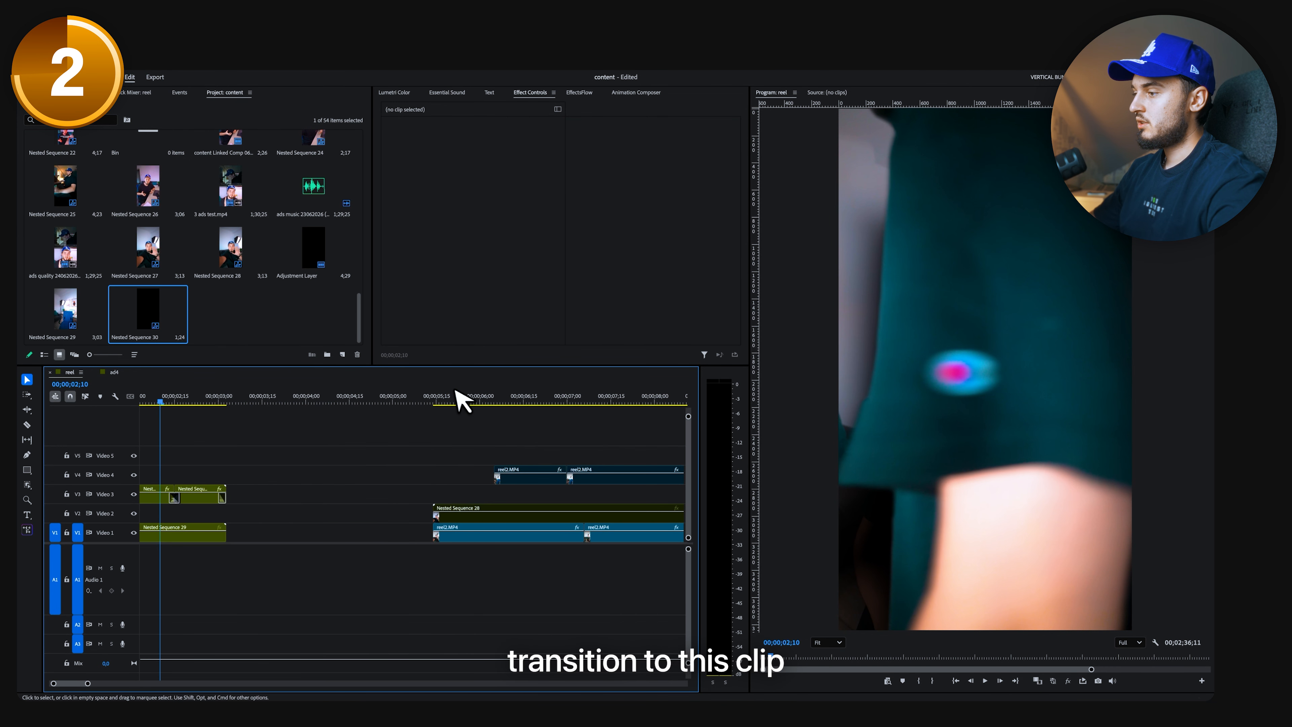
click(451, 389)
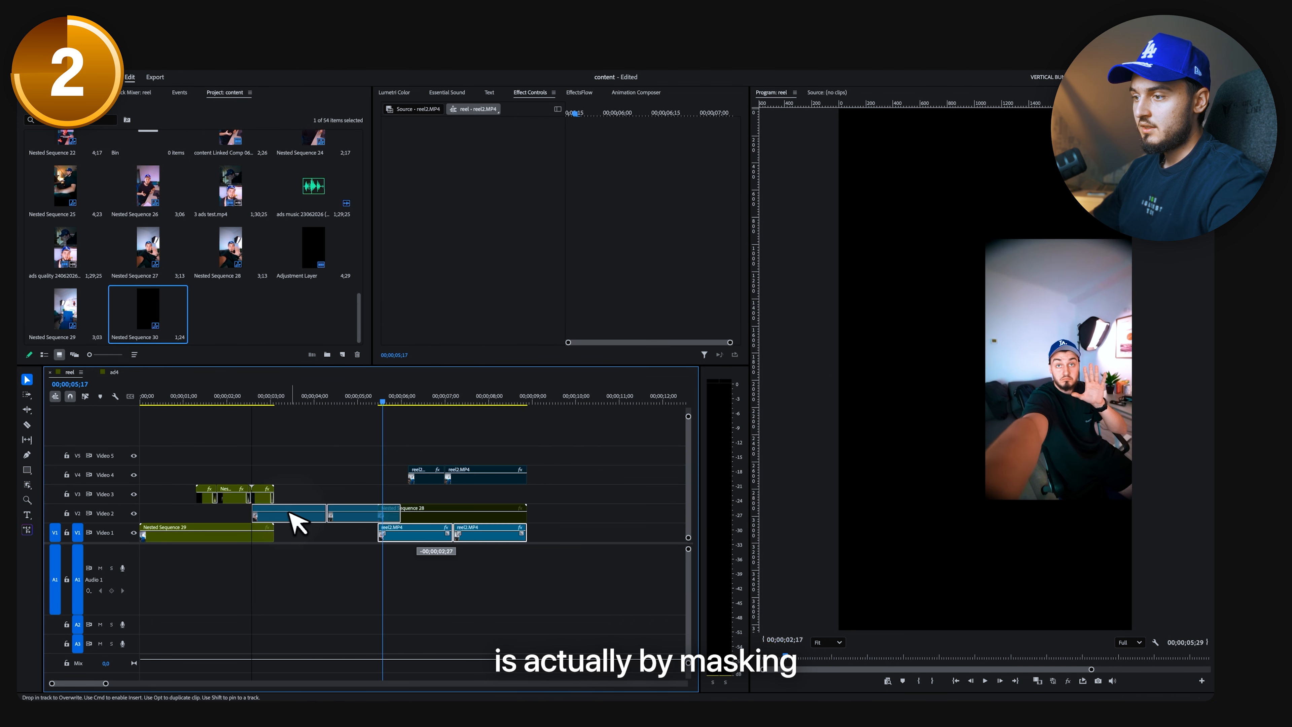
drag(289, 512, 269, 514)
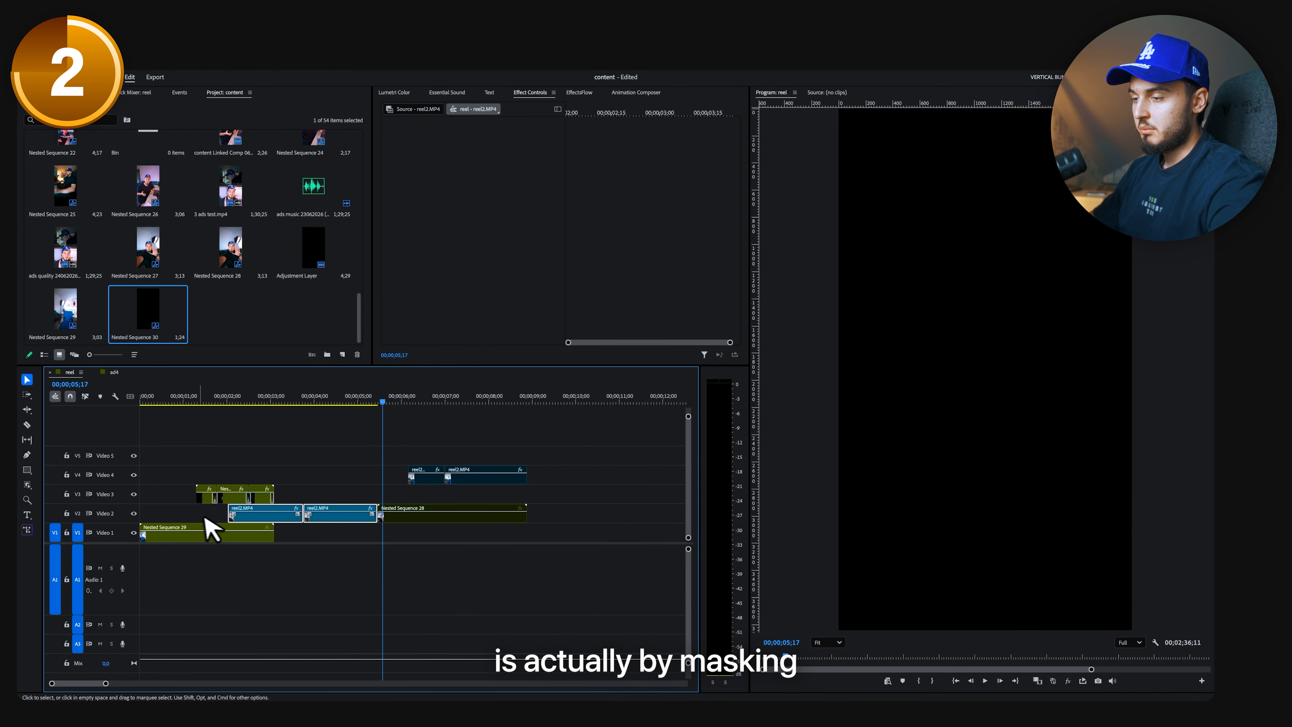
scroll(208, 529, up, 3)
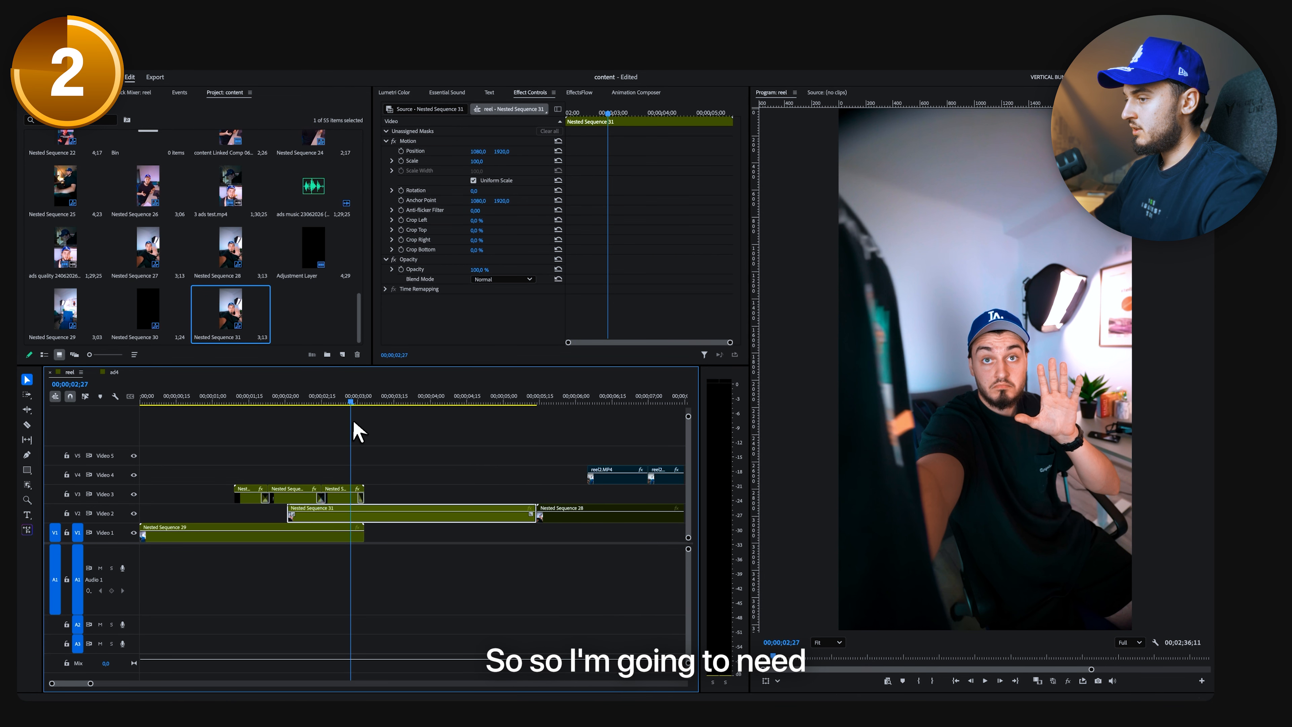
Split the nested clip on Video 2 near the end of the Video 1 clip and draw a full-frame rectangle mask on its first part.
click(368, 514)
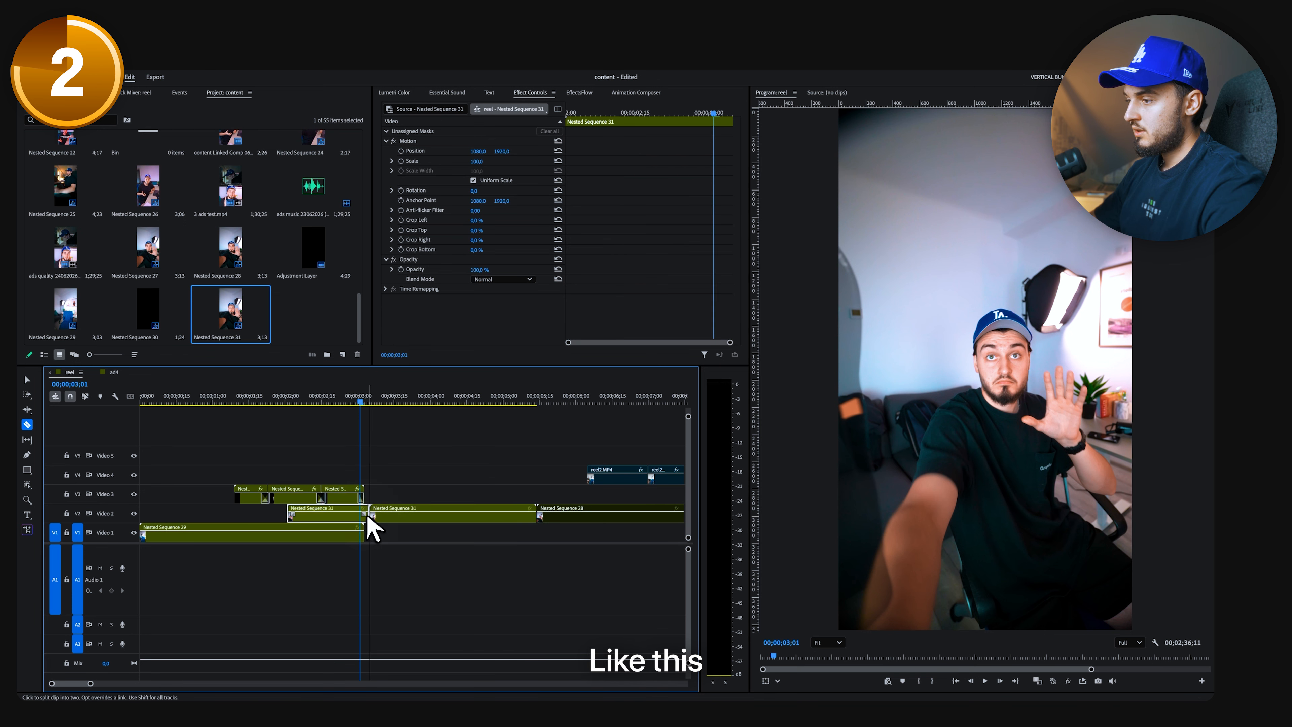
key(Left)
key(Left)
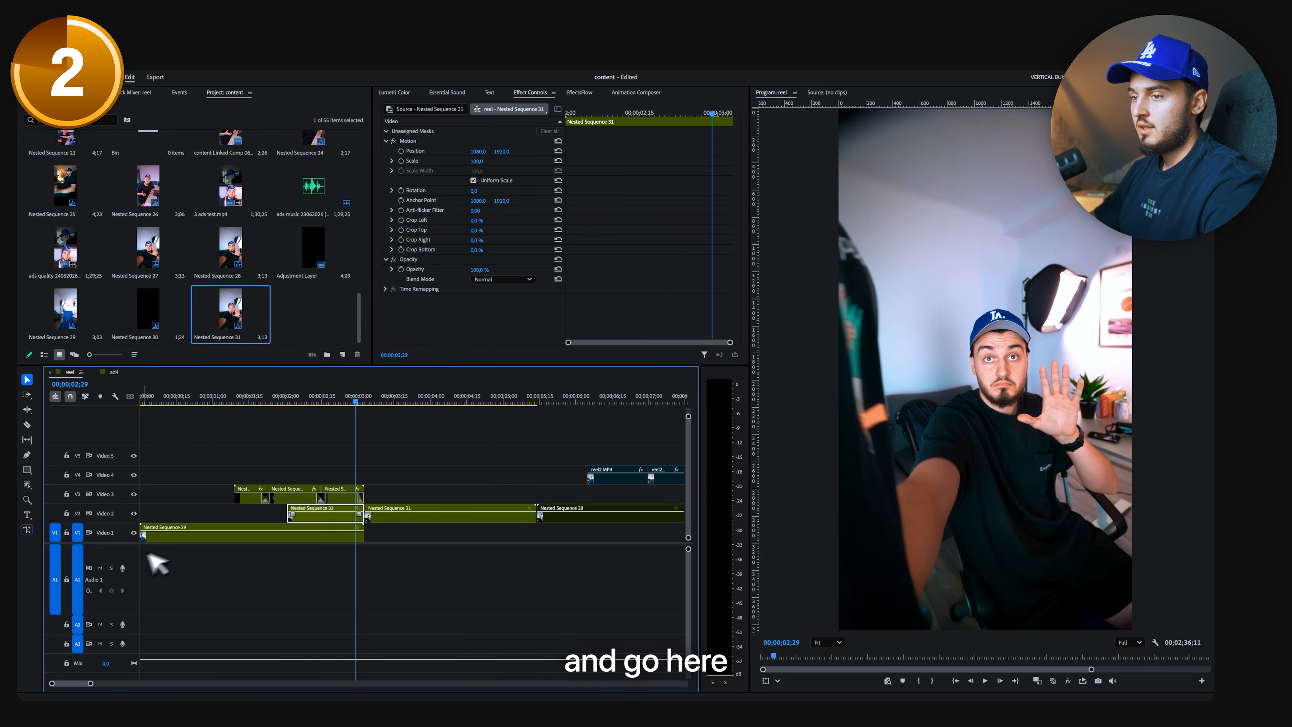
click(27, 485)
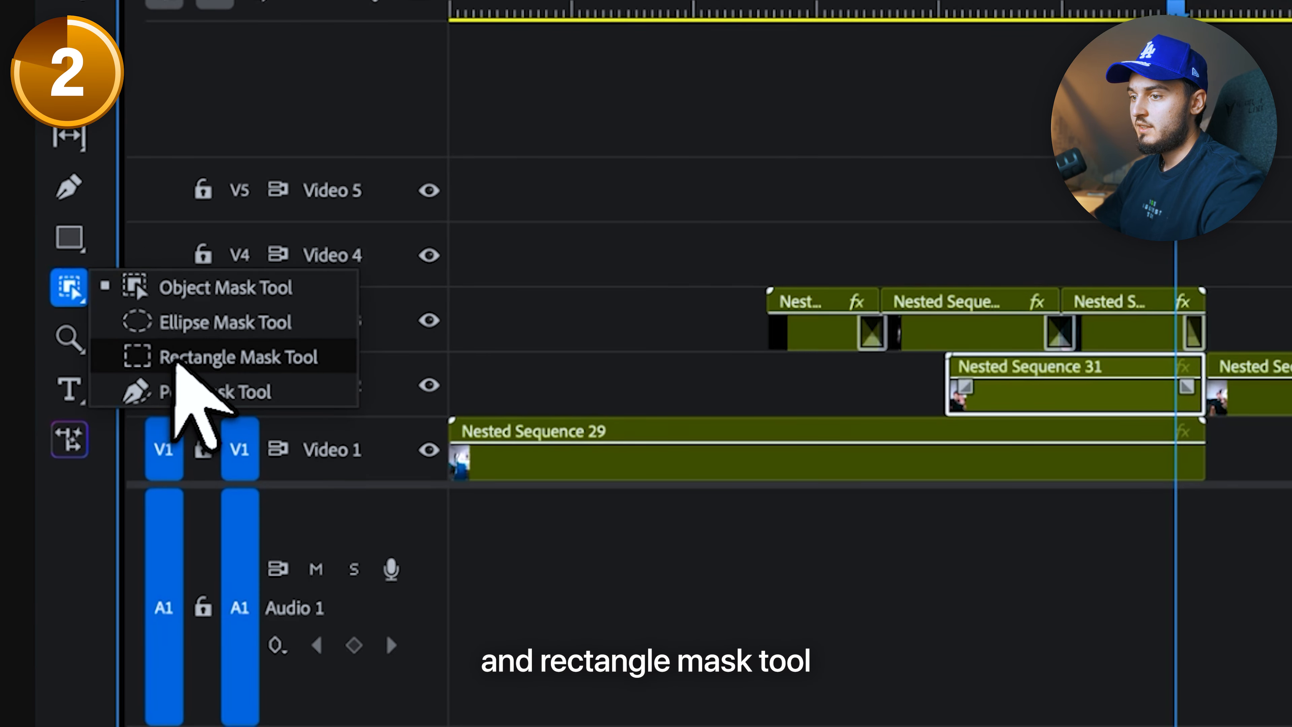
click(179, 358)
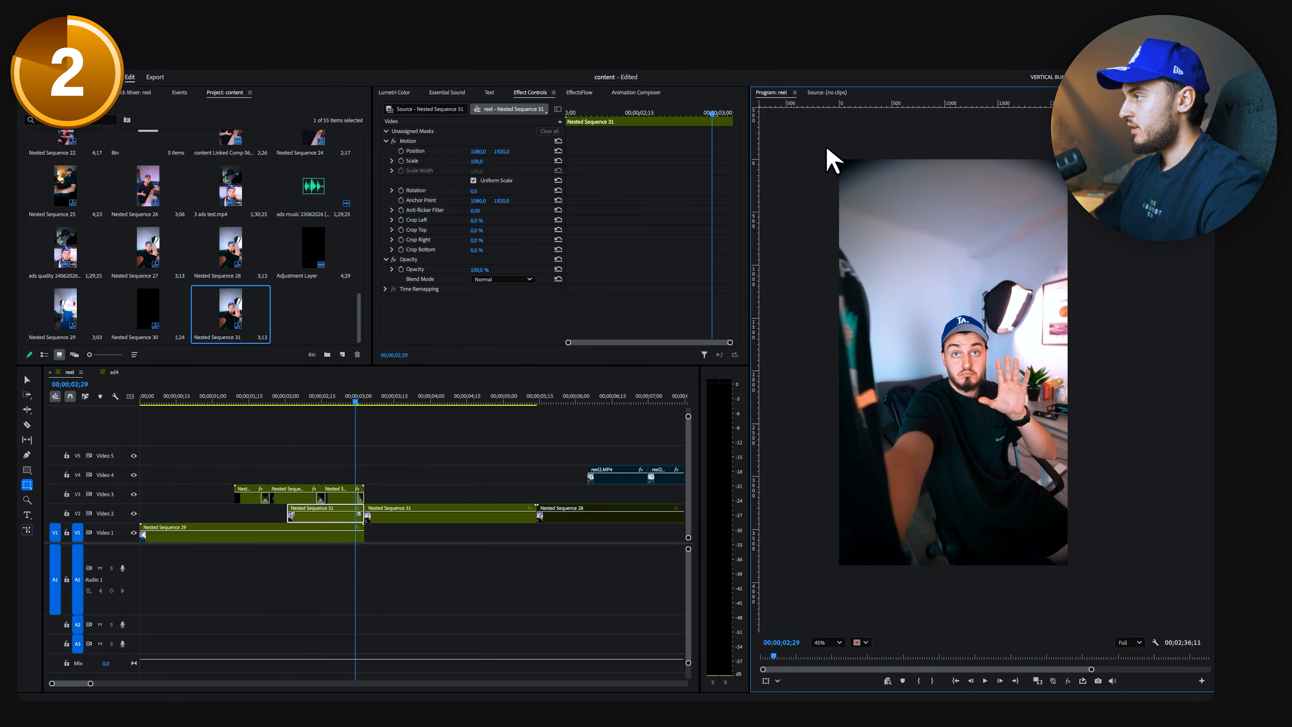
click(1090, 590)
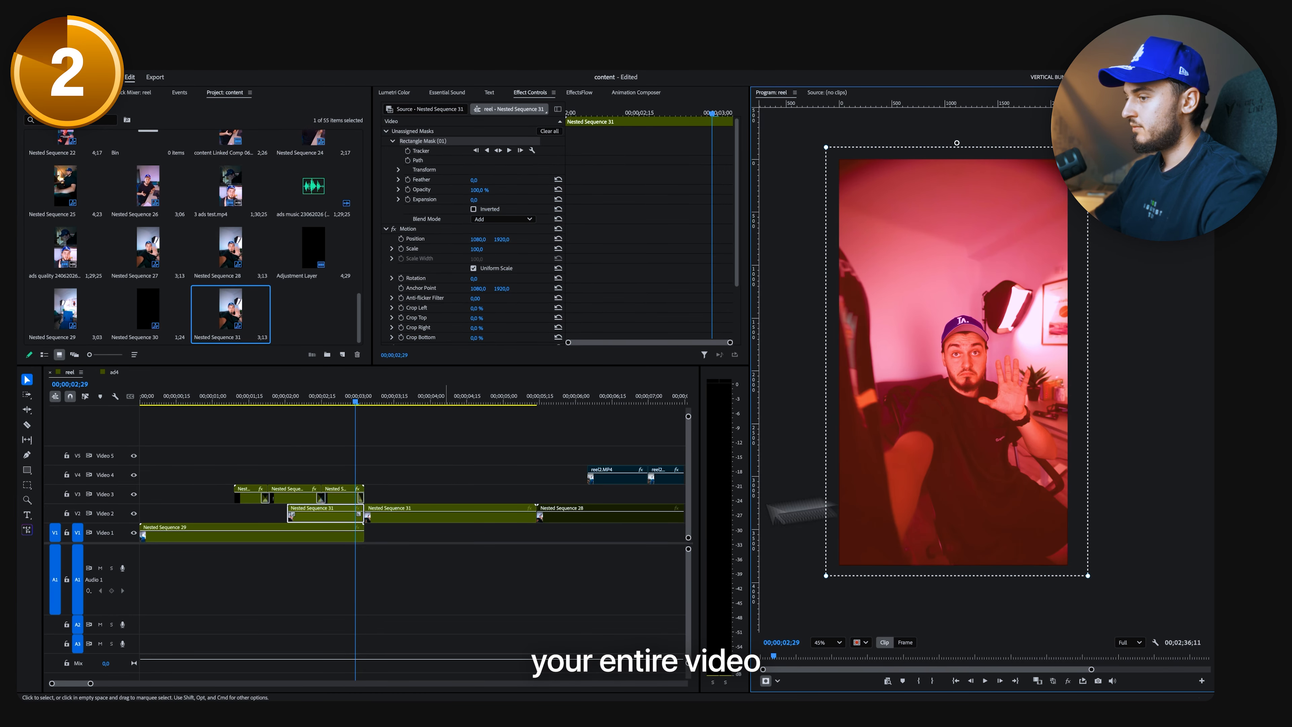
Move the rectangle mask of the first Video 2 piece from the unassigned masks into its Opacity effect.
click(329, 520)
scroll(312, 525, up, 3)
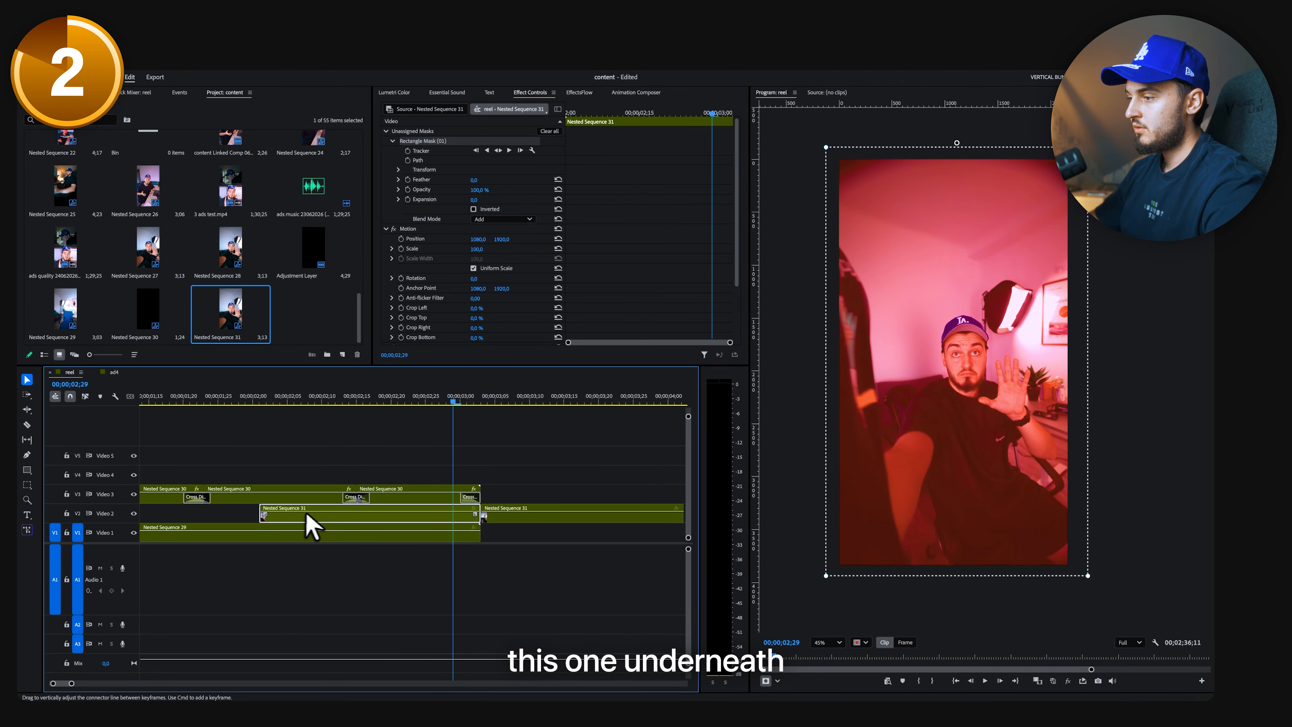
click(441, 160)
scroll(442, 173, down, 3)
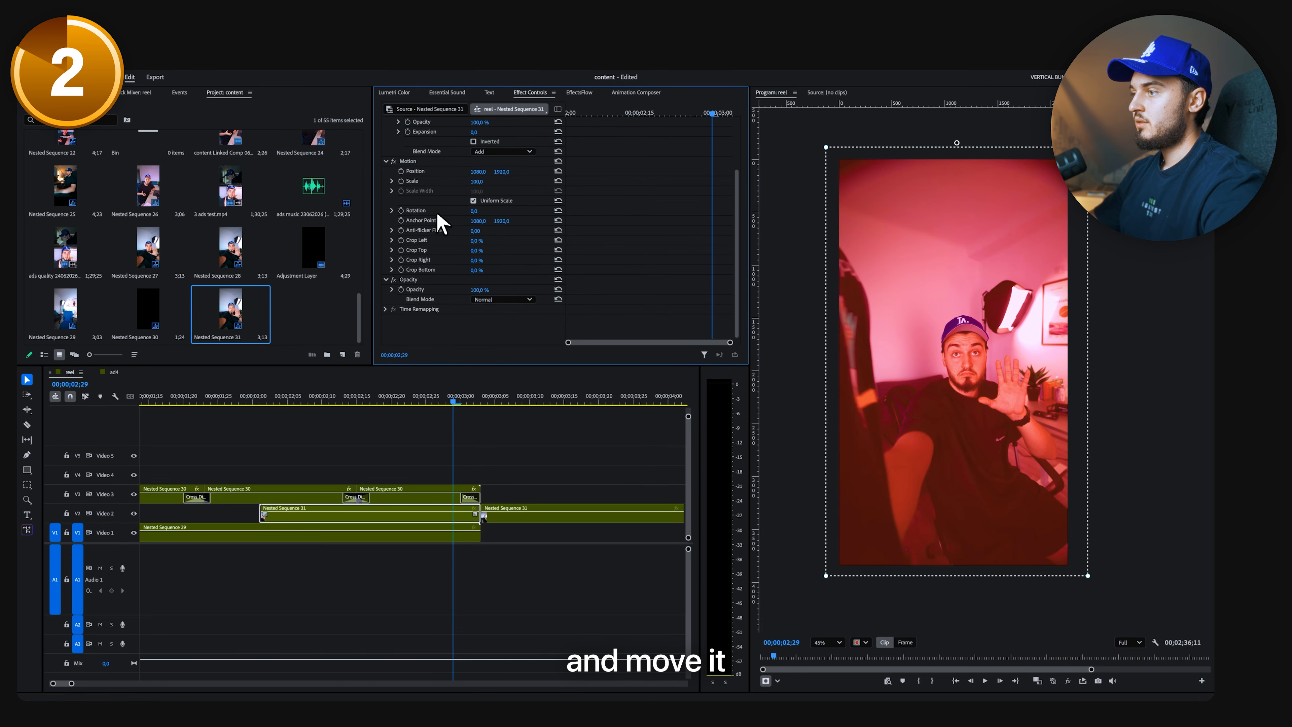
drag(416, 288, 419, 287)
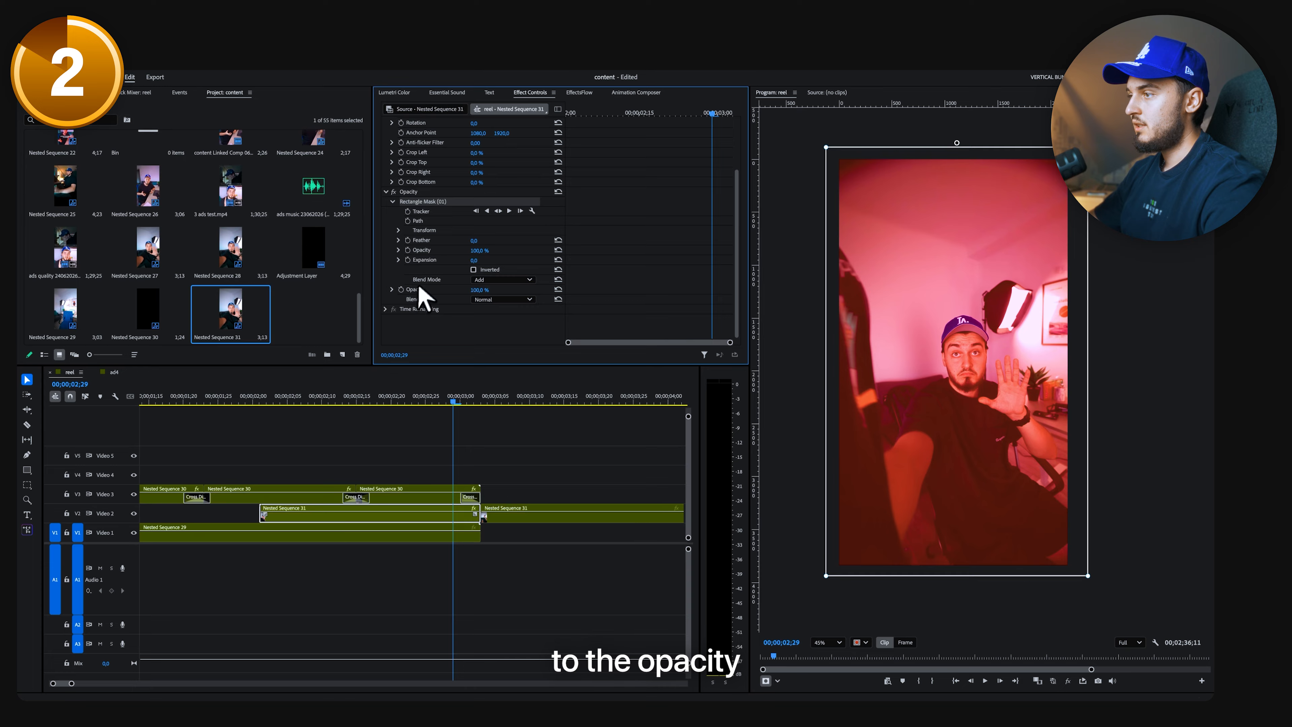
Start keyframing the rectangle mask's position at 00;00;02;29 and shift the mask at 00;00;02;10 to follow the walking clone's edge.
click(399, 230)
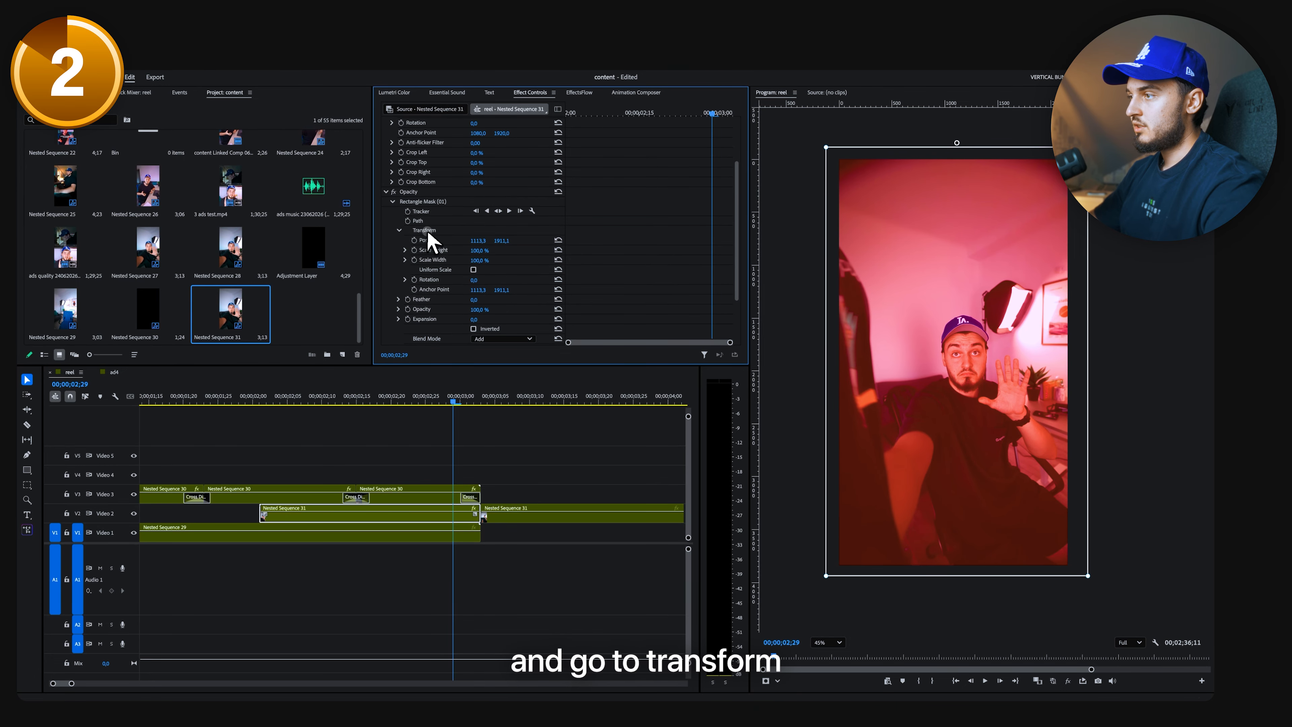
click(414, 240)
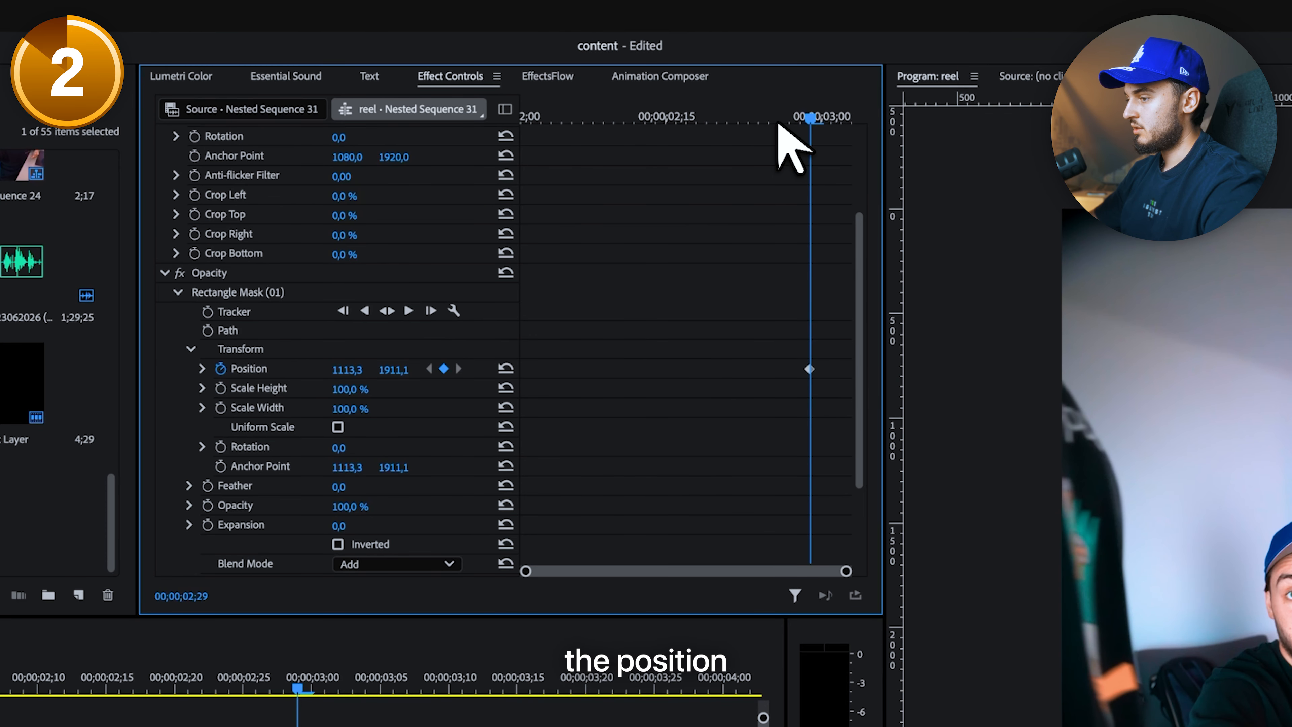
drag(260, 679, 0, 721)
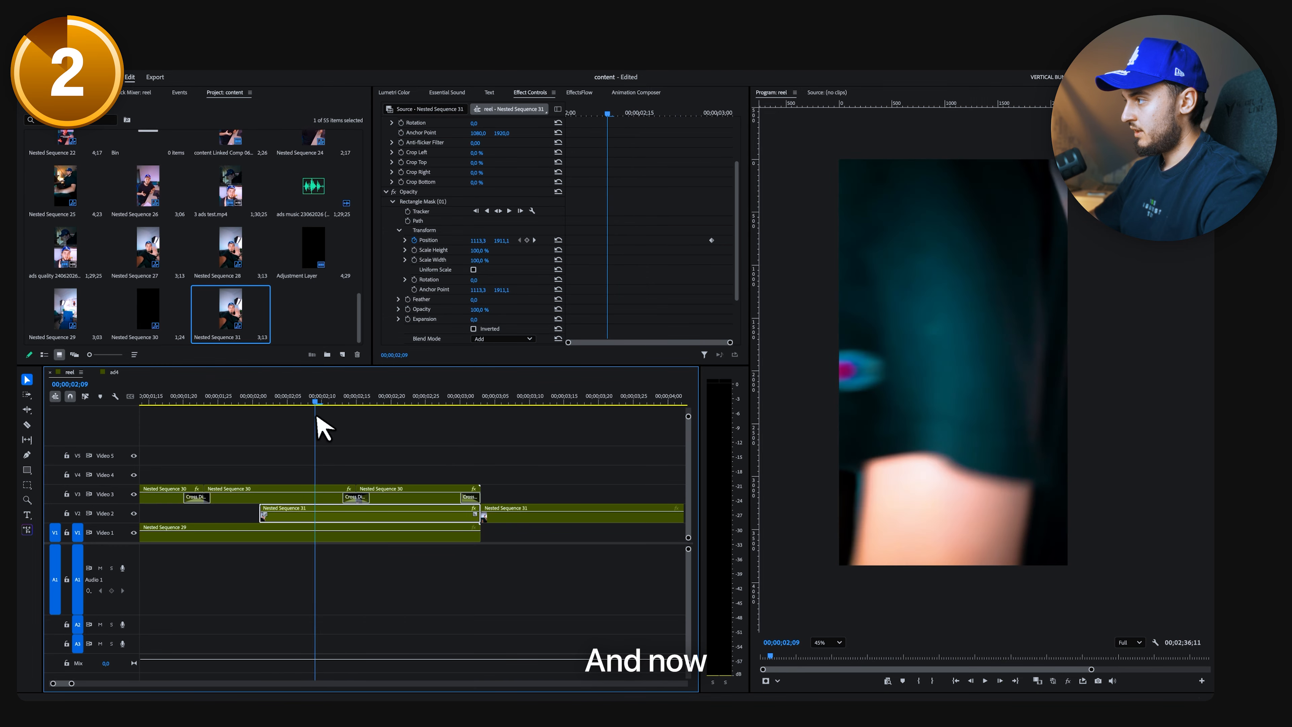
drag(307, 430, 322, 428)
click(430, 217)
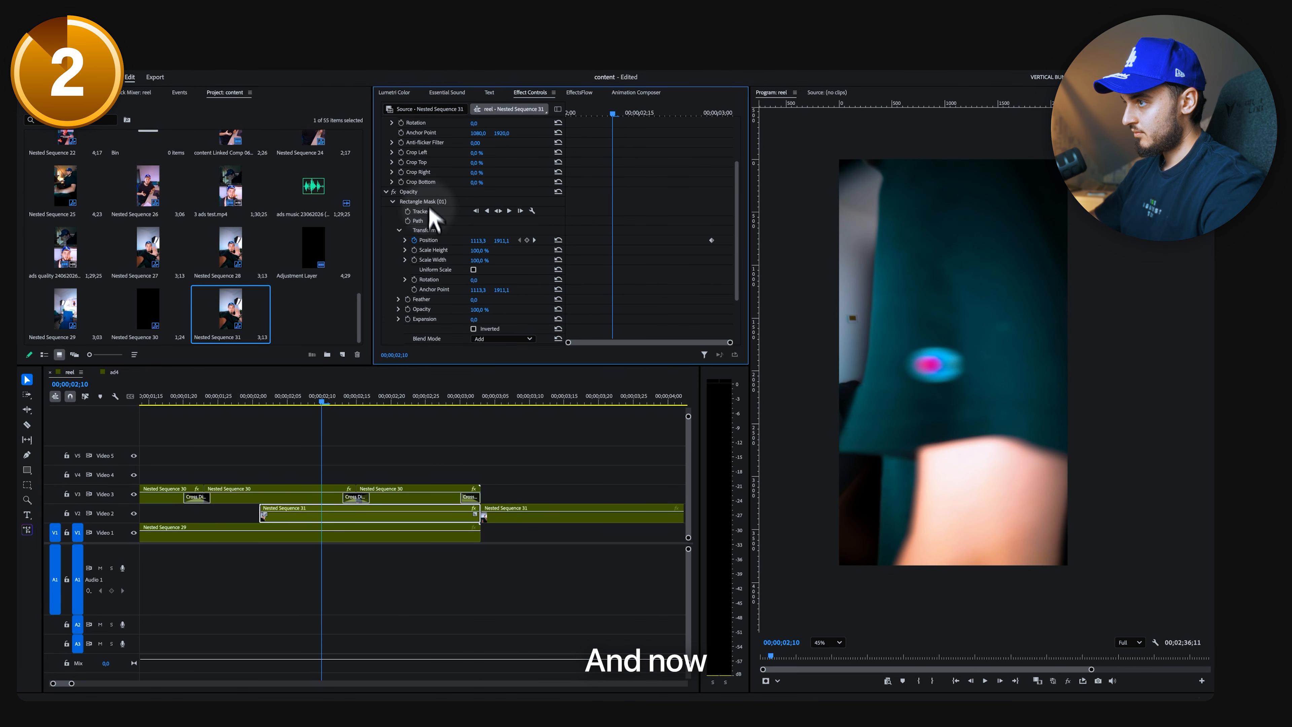
click(432, 201)
drag(482, 250, 484, 253)
Add mask position keyframes at about 00;00;02;04, 00;00;02;01 and 00;00;02;21 to follow the walker, and play back the transition.
drag(326, 406, 265, 406)
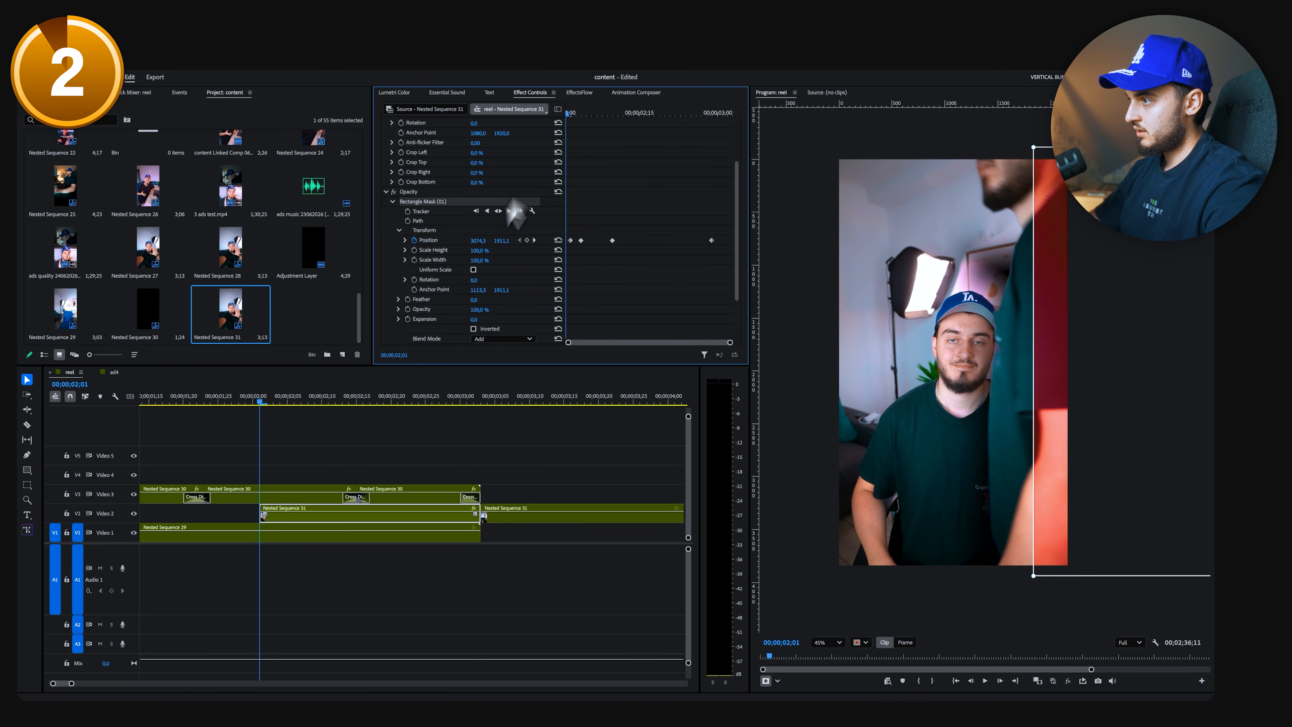
drag(477, 241, 482, 250)
drag(580, 117, 679, 131)
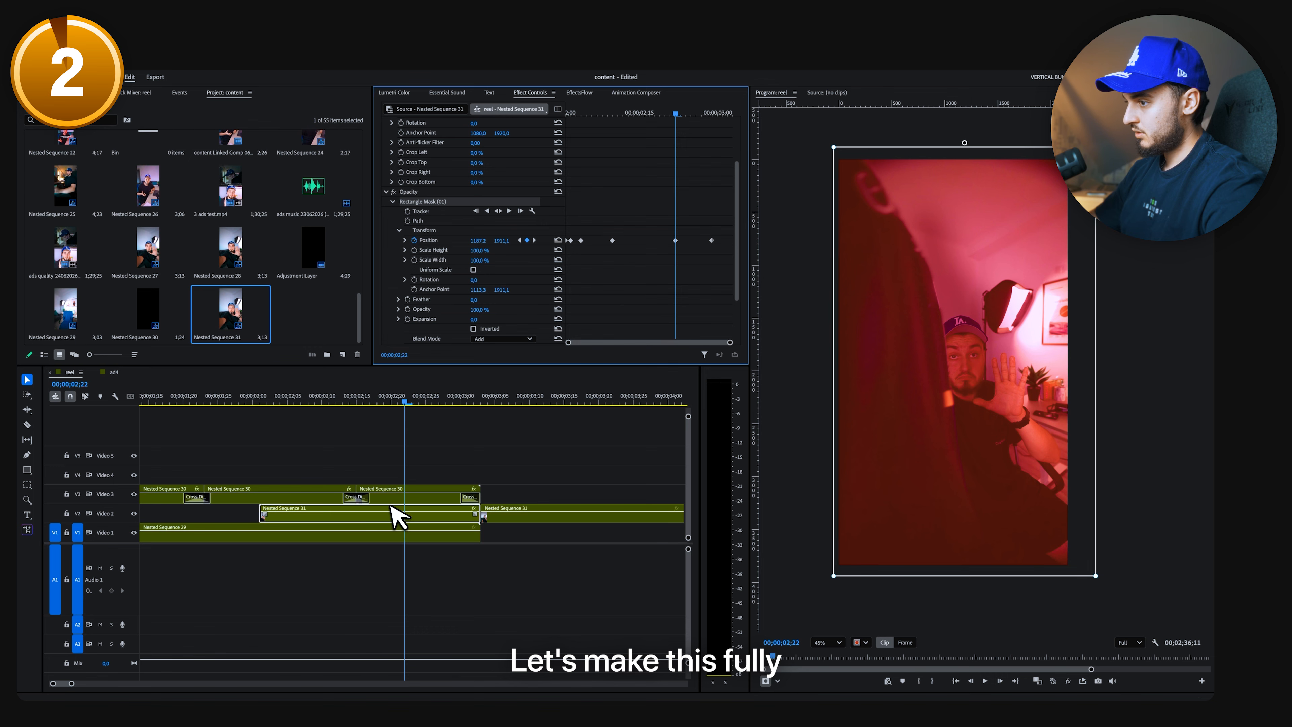
click(424, 456)
drag(406, 402, 255, 427)
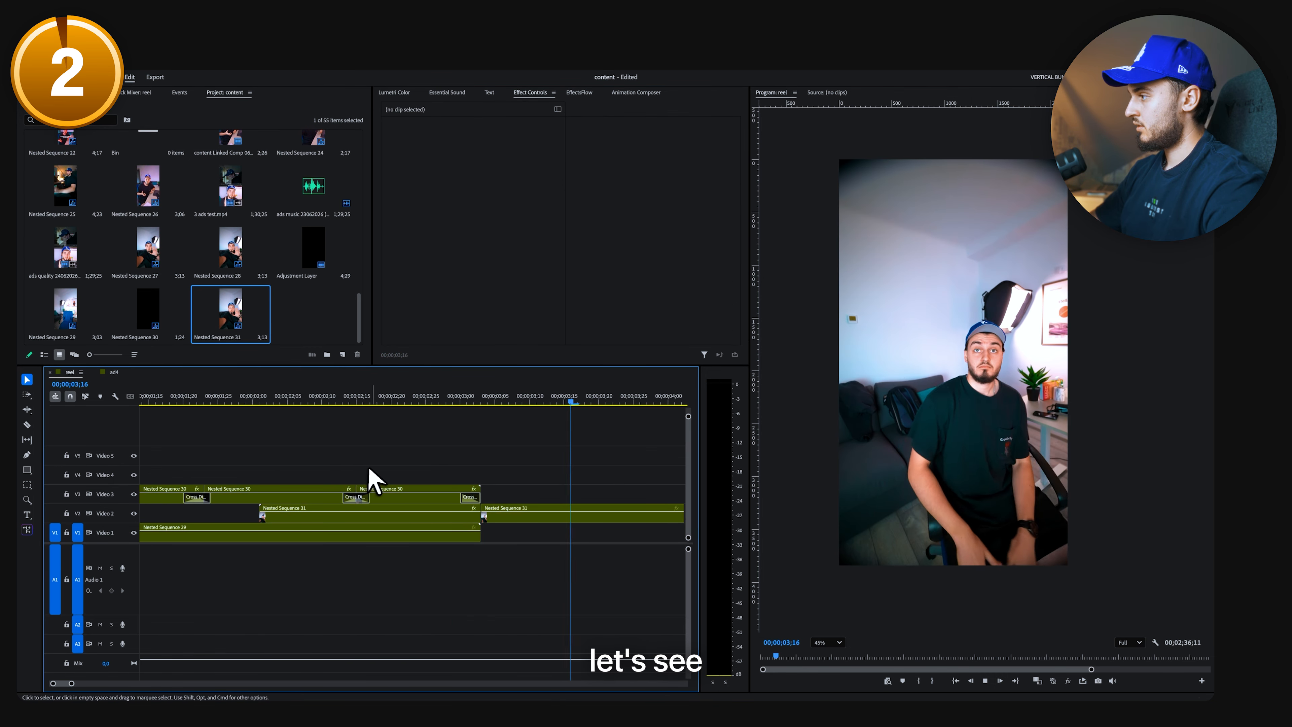
key(space)
drag(432, 421, 50, 487)
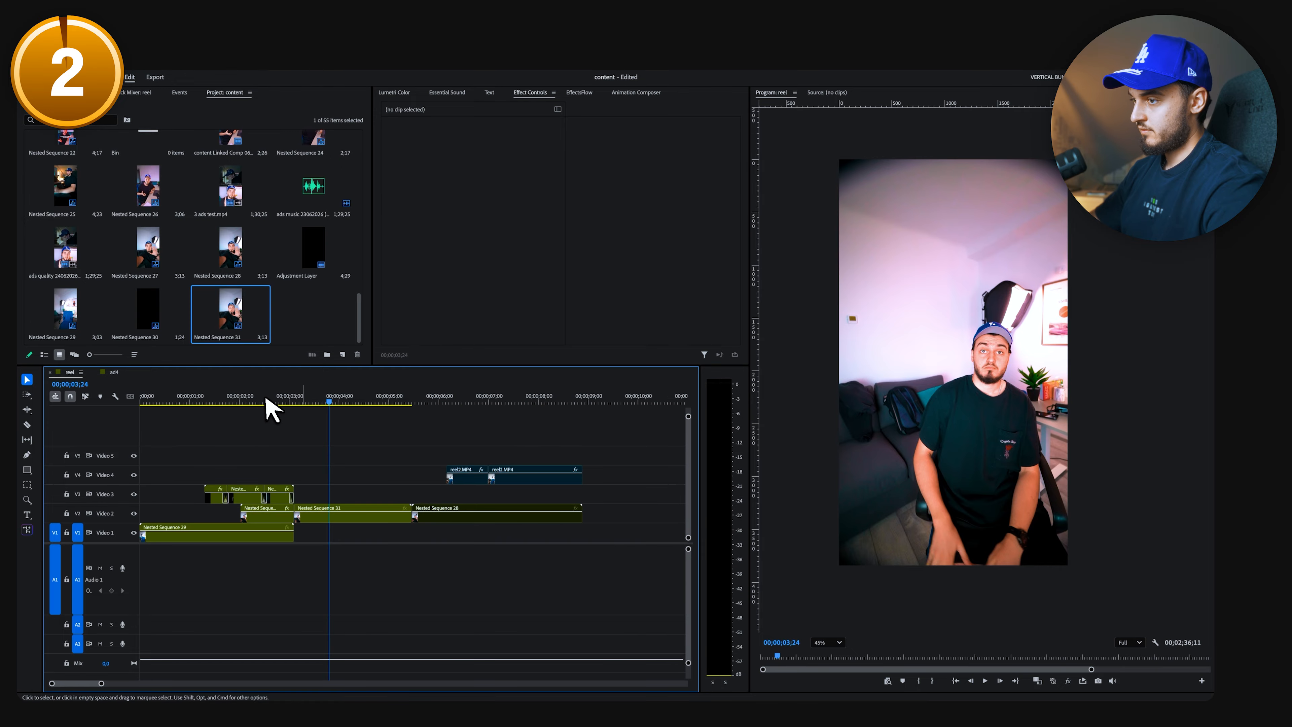
click(265, 403)
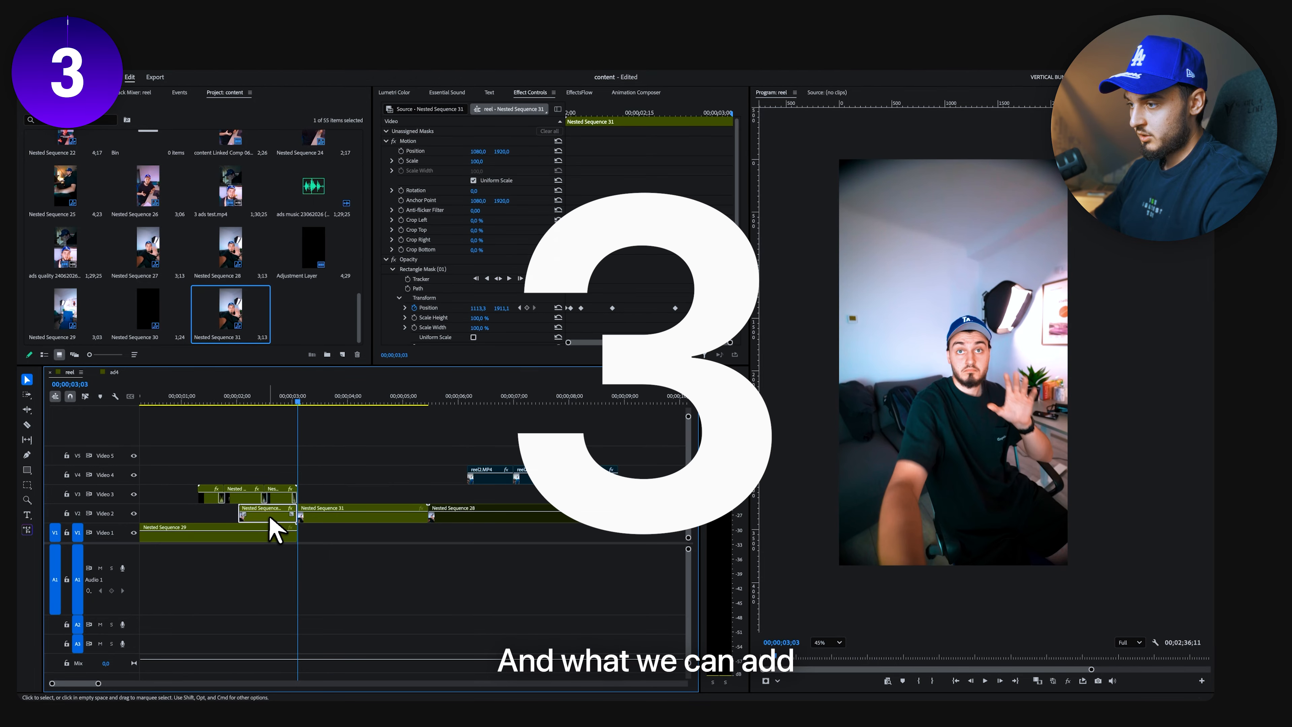
Open Nested Sequence 31 and place a new adjustment layer on Video 2 above its clips, starting at the beginning.
double_click(274, 524)
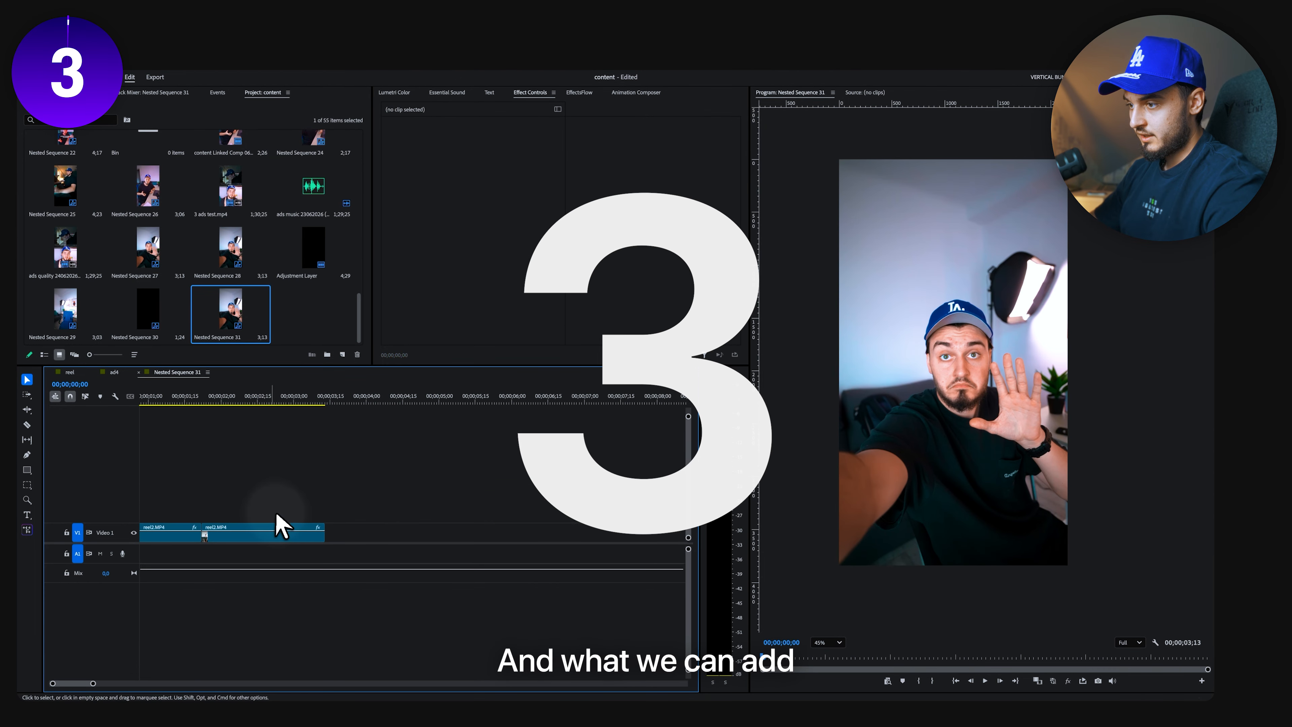
click(342, 354)
click(370, 413)
click(678, 434)
drag(313, 310, 171, 513)
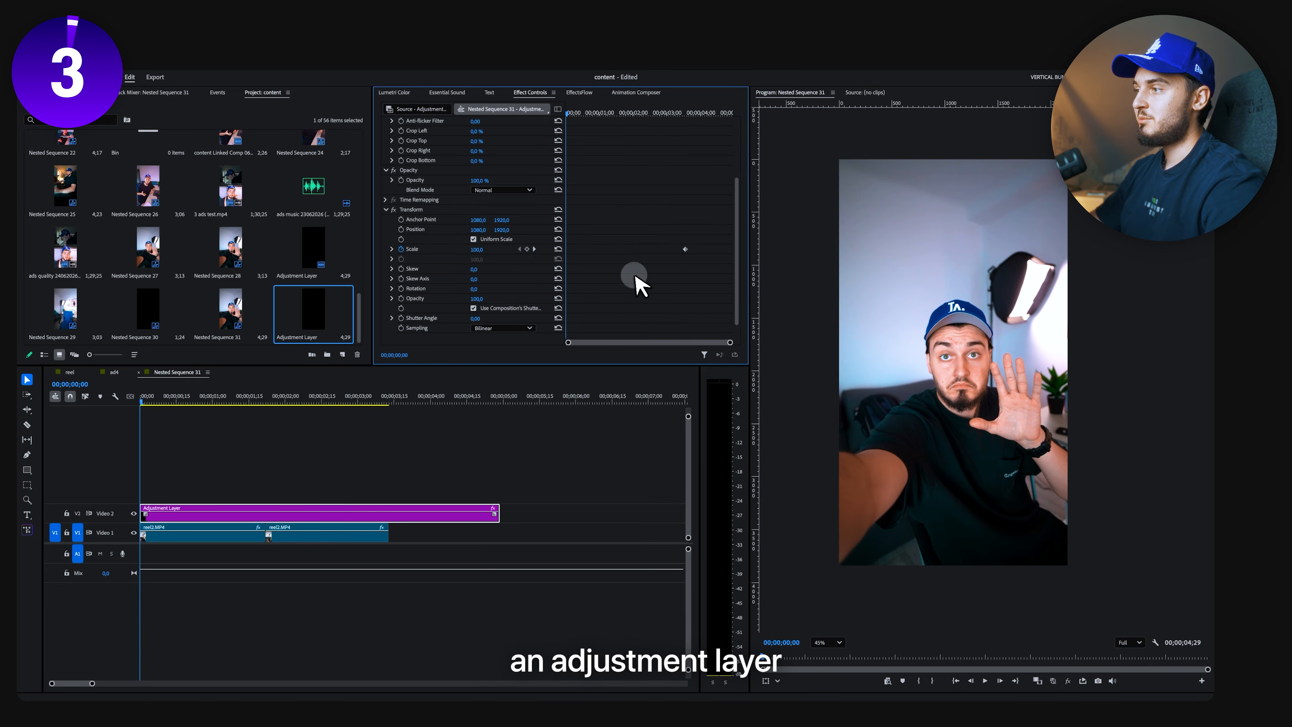
Keyframe an eased zoom-out over about two seconds with the adjustment layer's Transform scale, and play it back in the reel sequence.
drag(483, 249, 487, 249)
drag(265, 400, 373, 401)
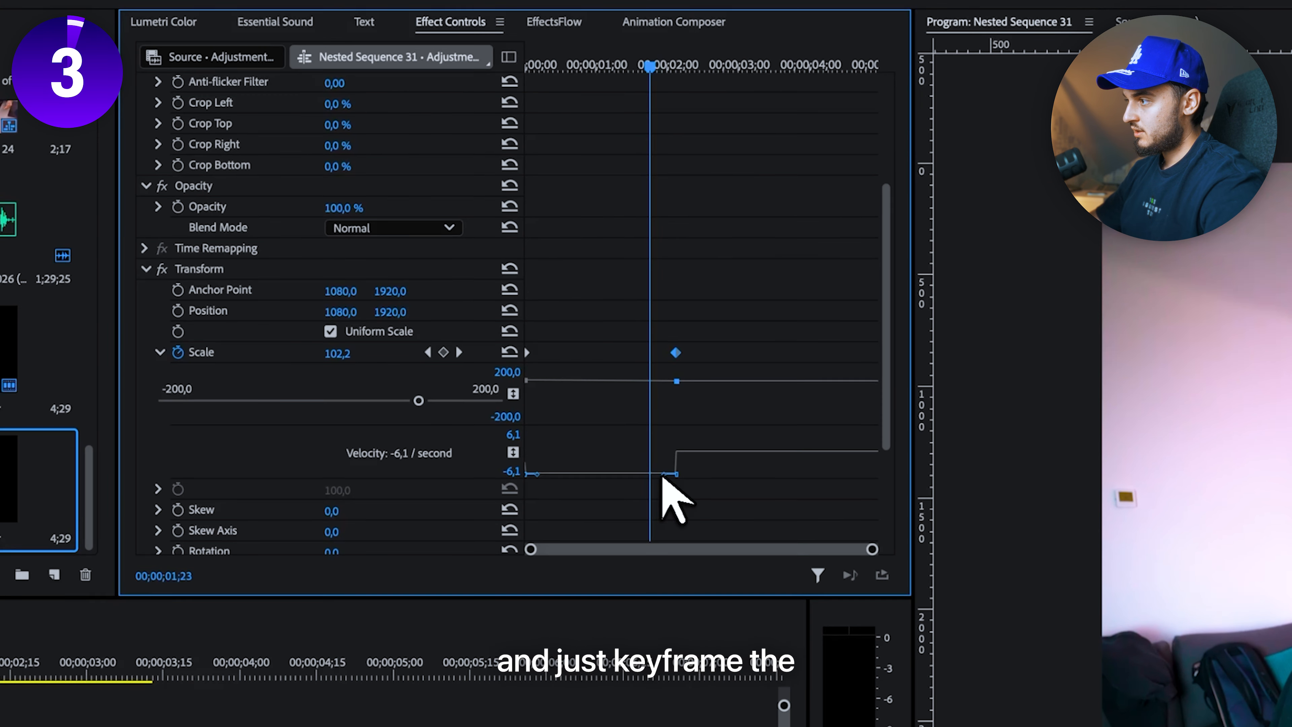
drag(630, 306, 622, 295)
drag(624, 113, 494, 107)
key(space)
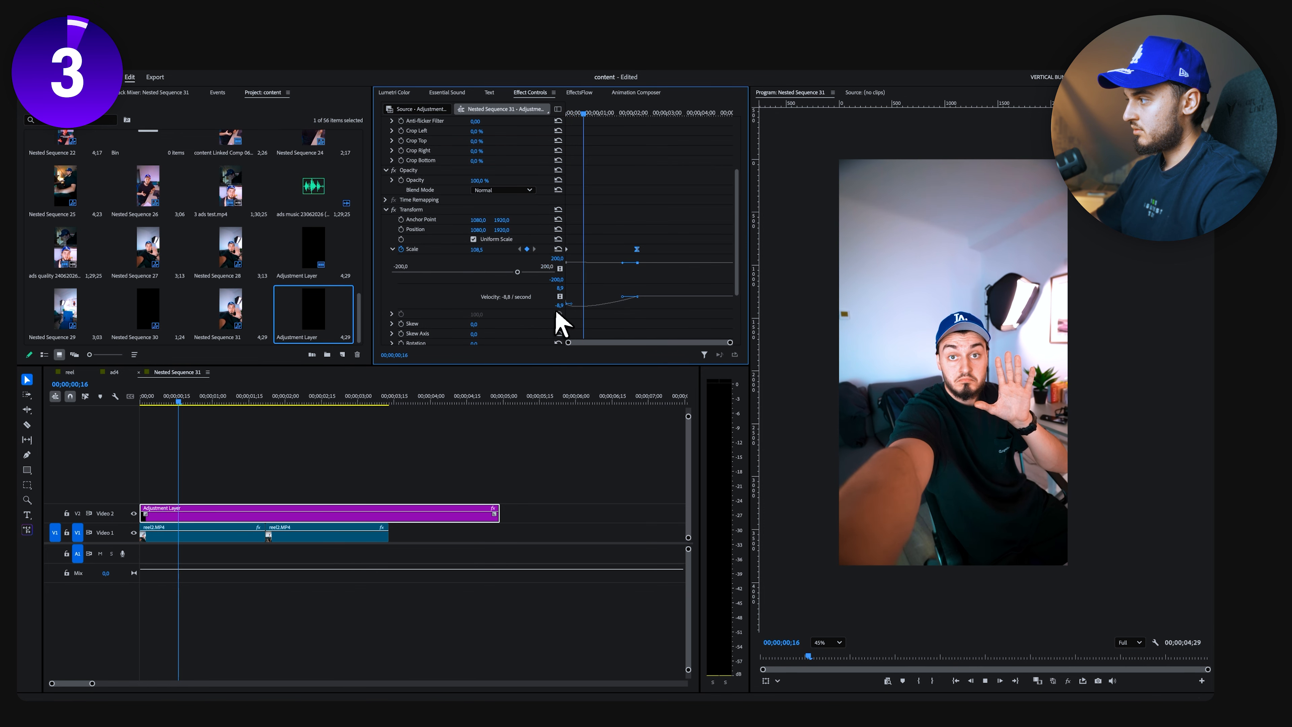
key(space)
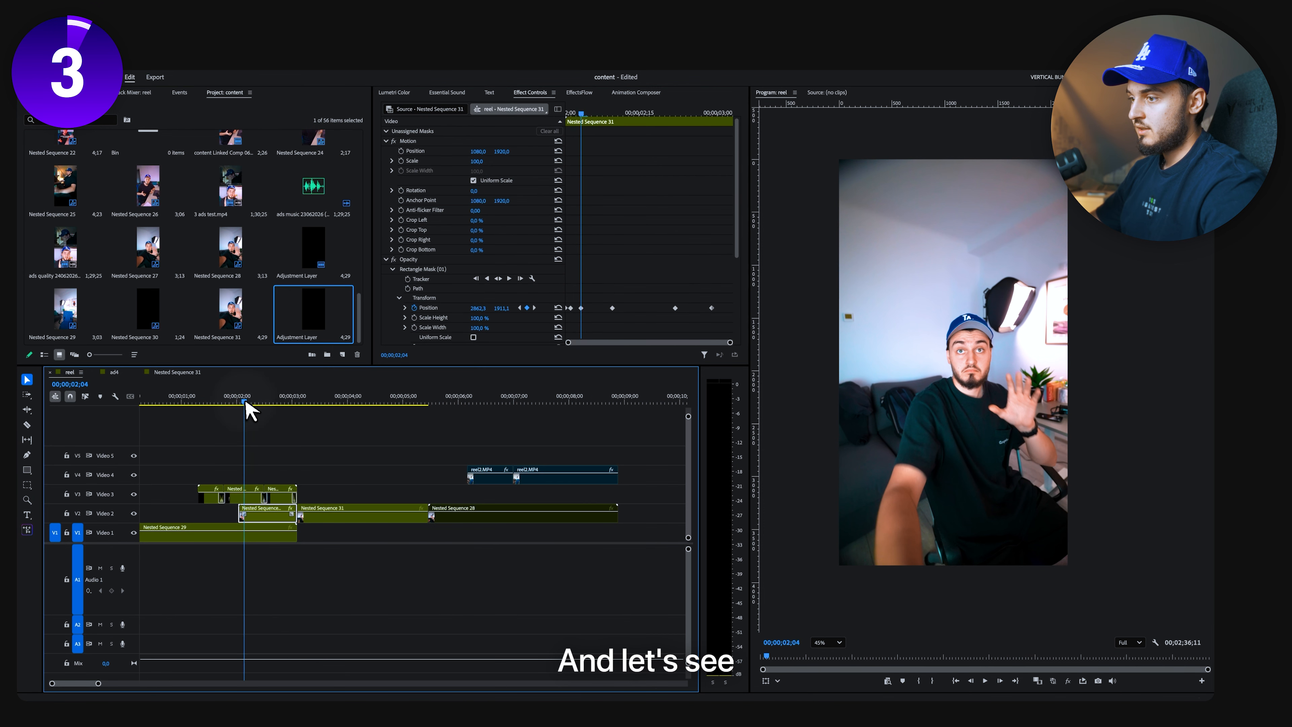
click(283, 441)
key(space)
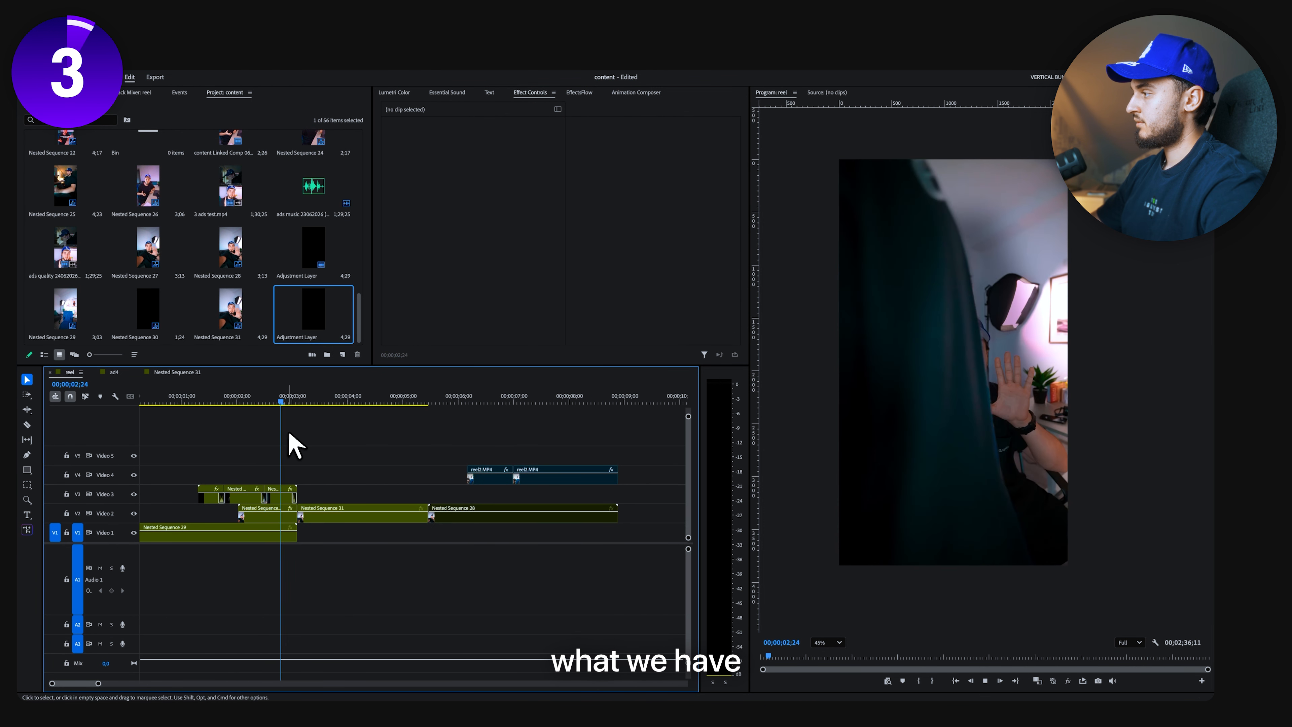
key(space)
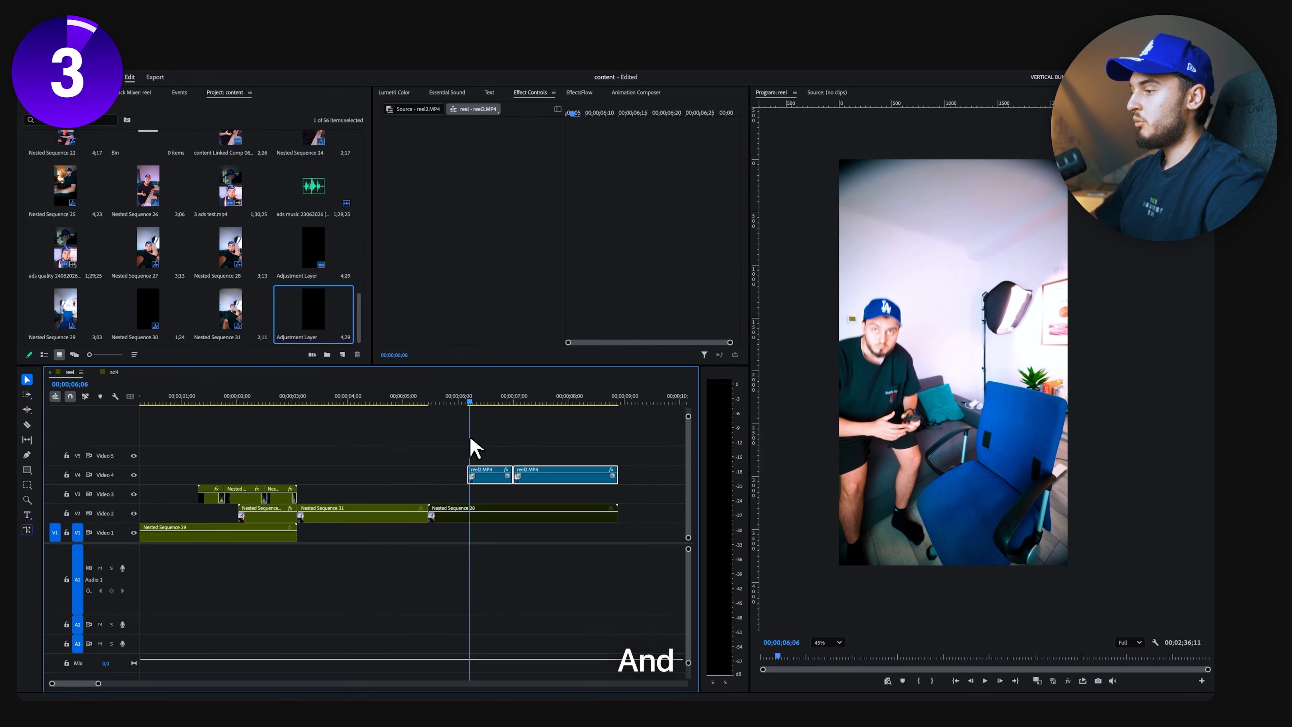
Nest the two reel2.MP4 clips on Video 4 as Nested Sequence 32.
drag(473, 437, 583, 486)
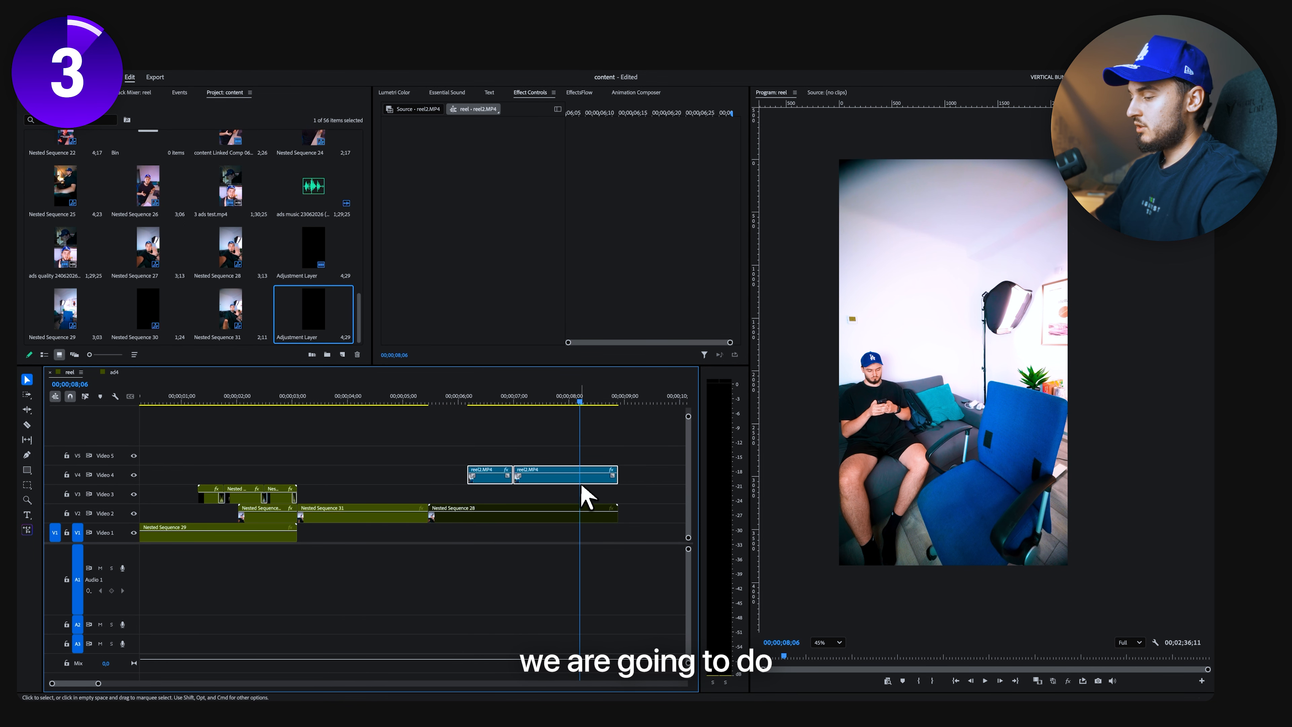
right_click(550, 482)
click(569, 452)
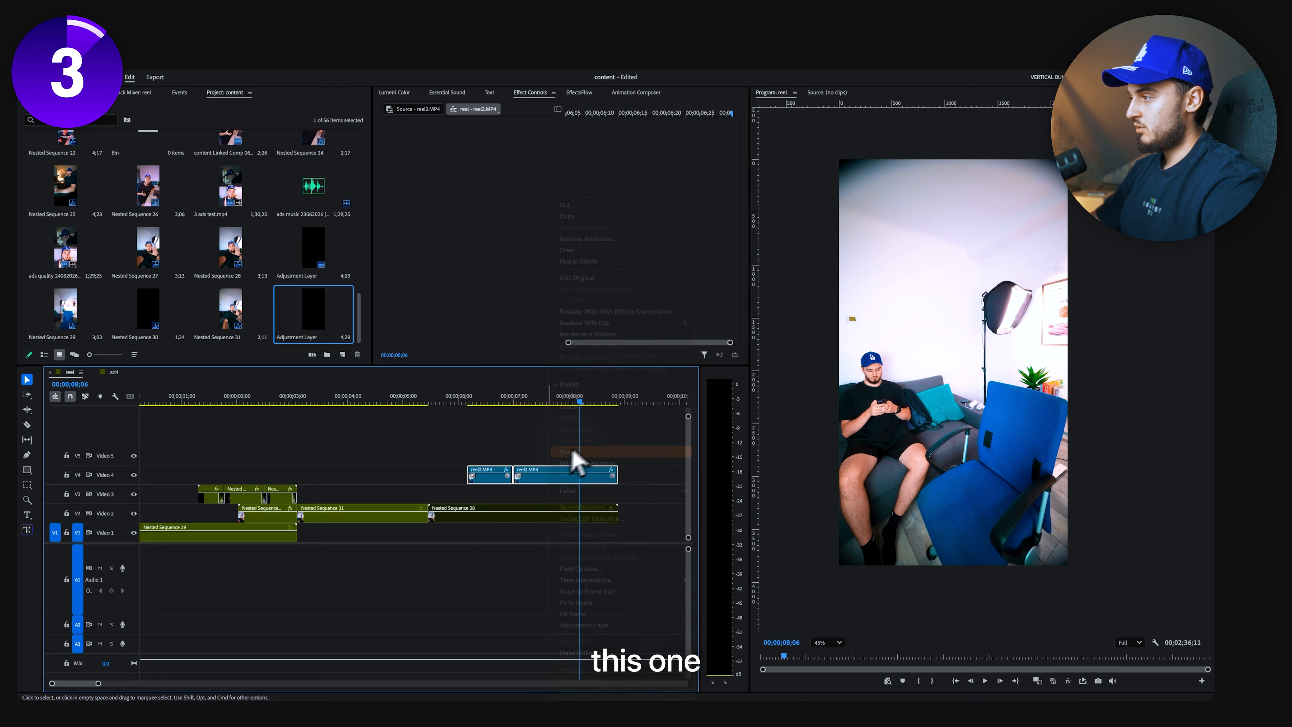
click(668, 403)
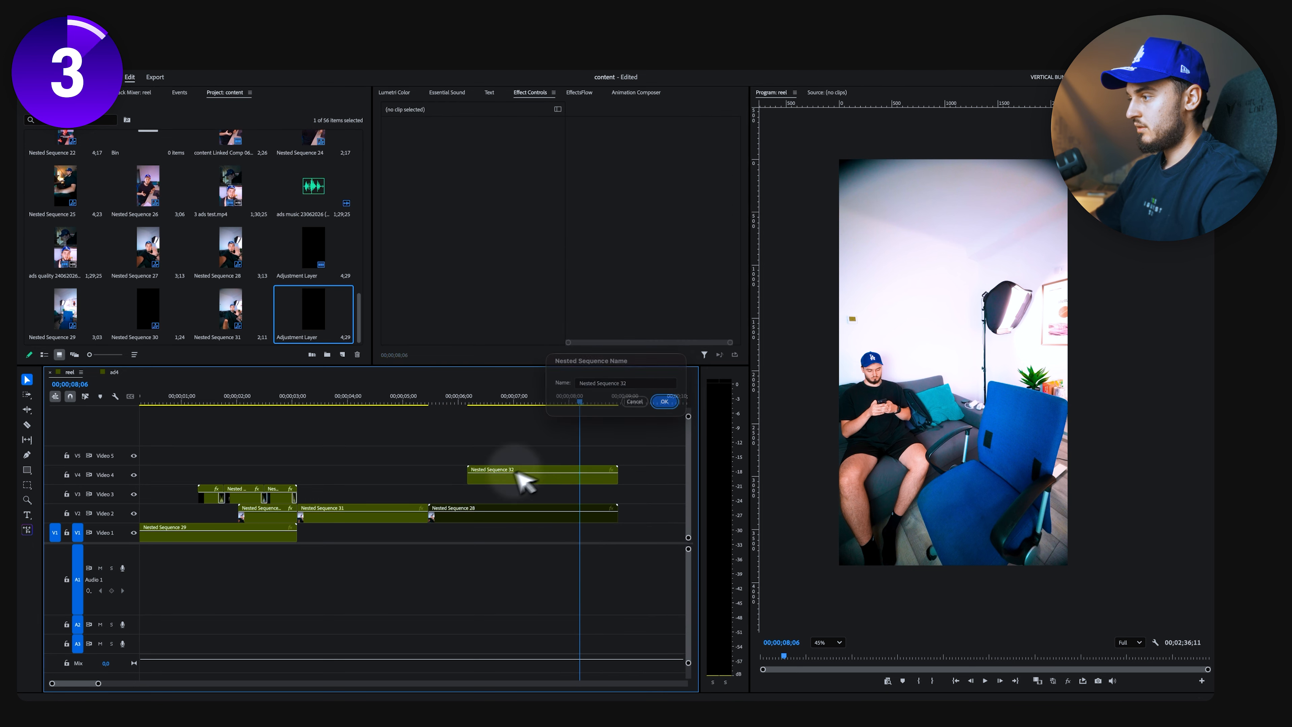
Create an object mask of the seated man in Nested Sequence 32 and track it both ways through the clip.
click(27, 484)
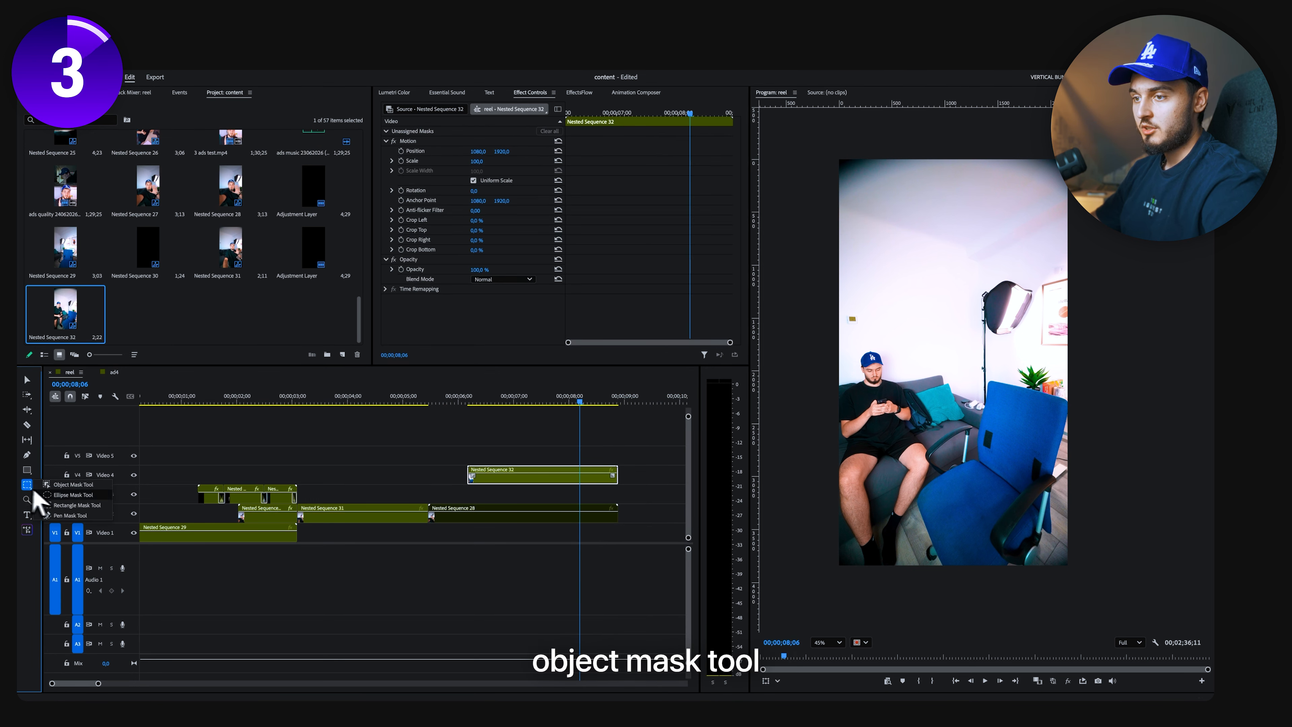
click(71, 484)
click(872, 362)
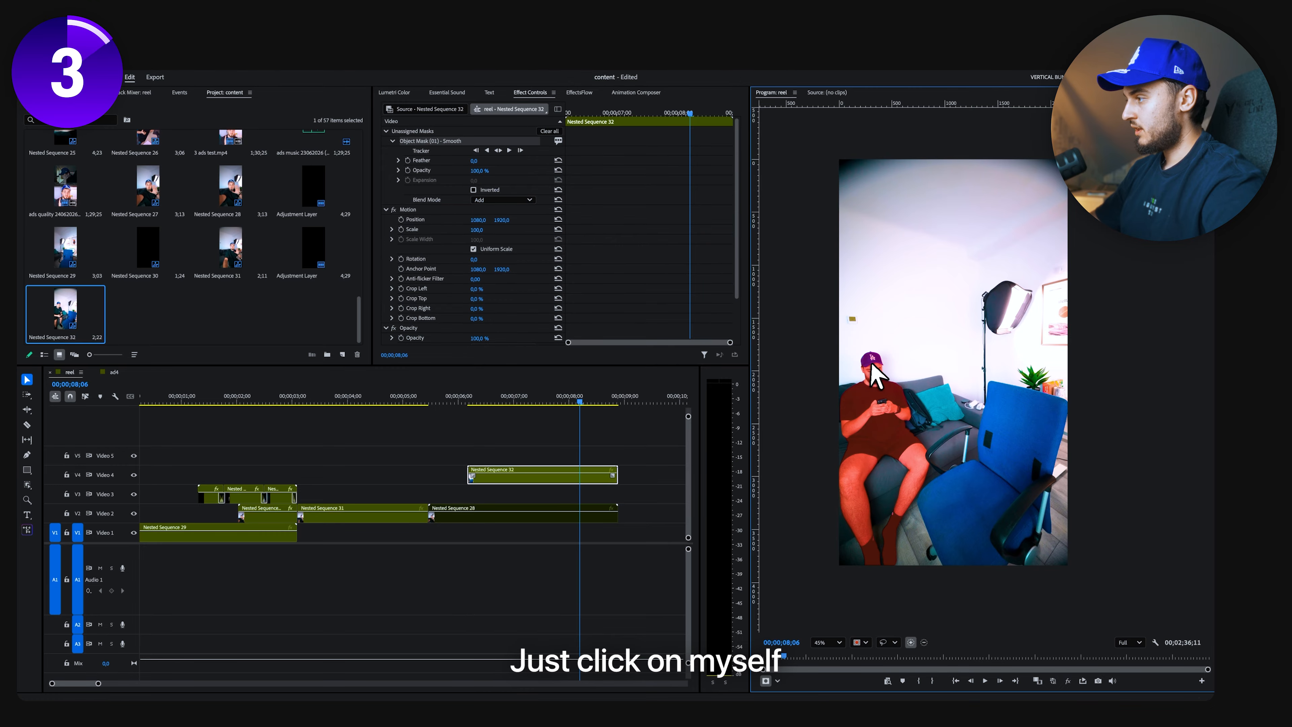
click(885, 464)
scroll(887, 403, up, 5)
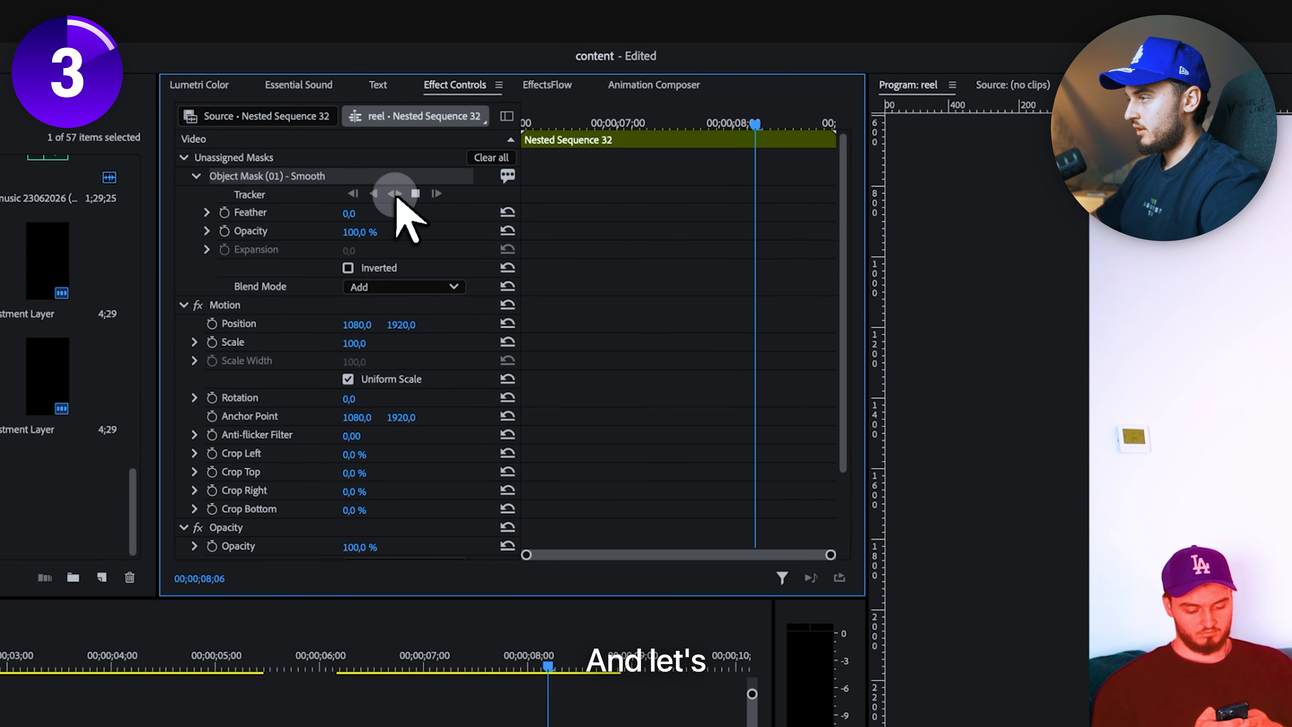
click(498, 150)
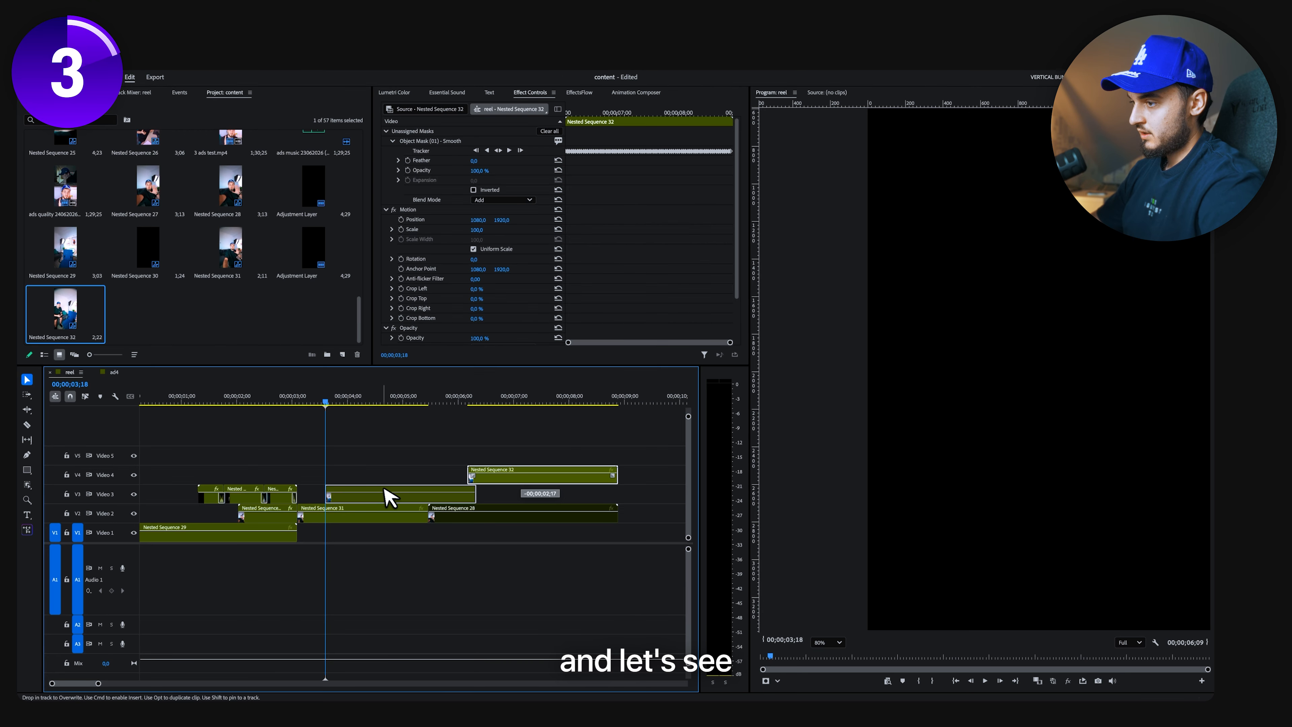
Align Nested Sequence 32 on Video 4 with the start of the full Nested Sequence 31 clip, assign its object mask to Opacity, and play it back.
drag(385, 489, 378, 477)
drag(322, 401, 265, 401)
click(446, 141)
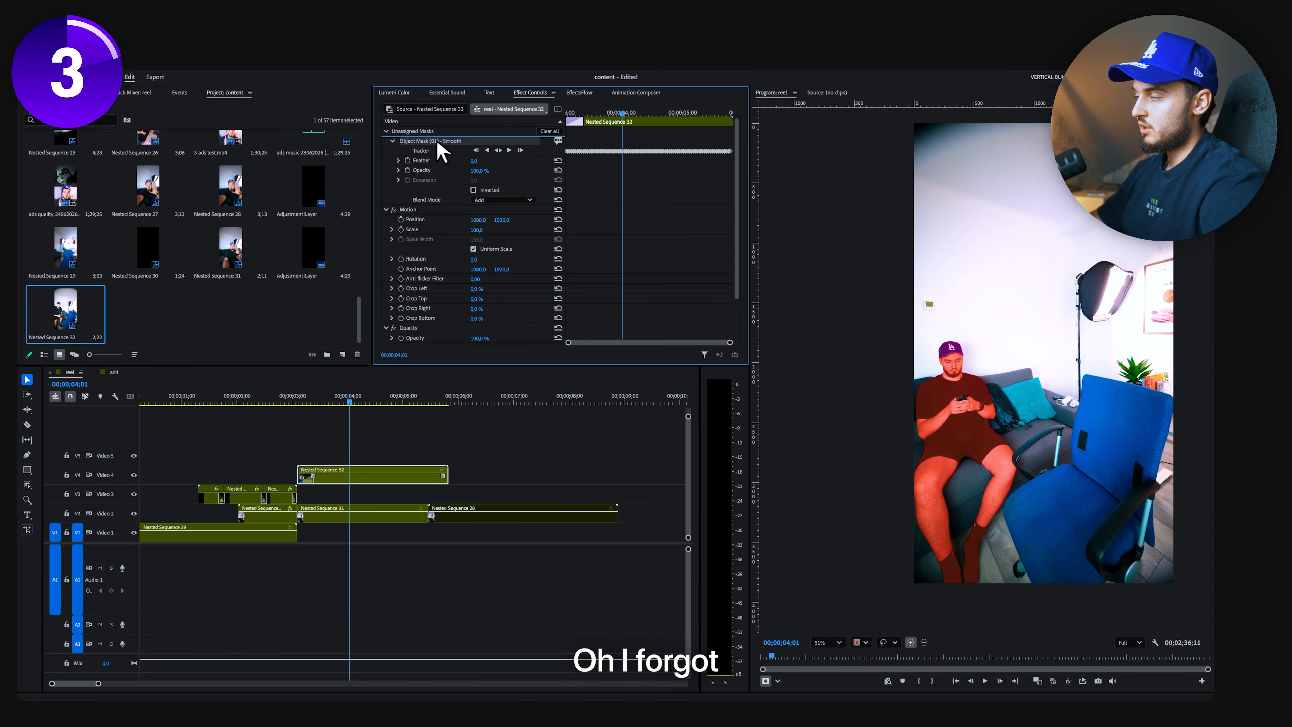
scroll(433, 153, down, 2)
drag(416, 287, 415, 287)
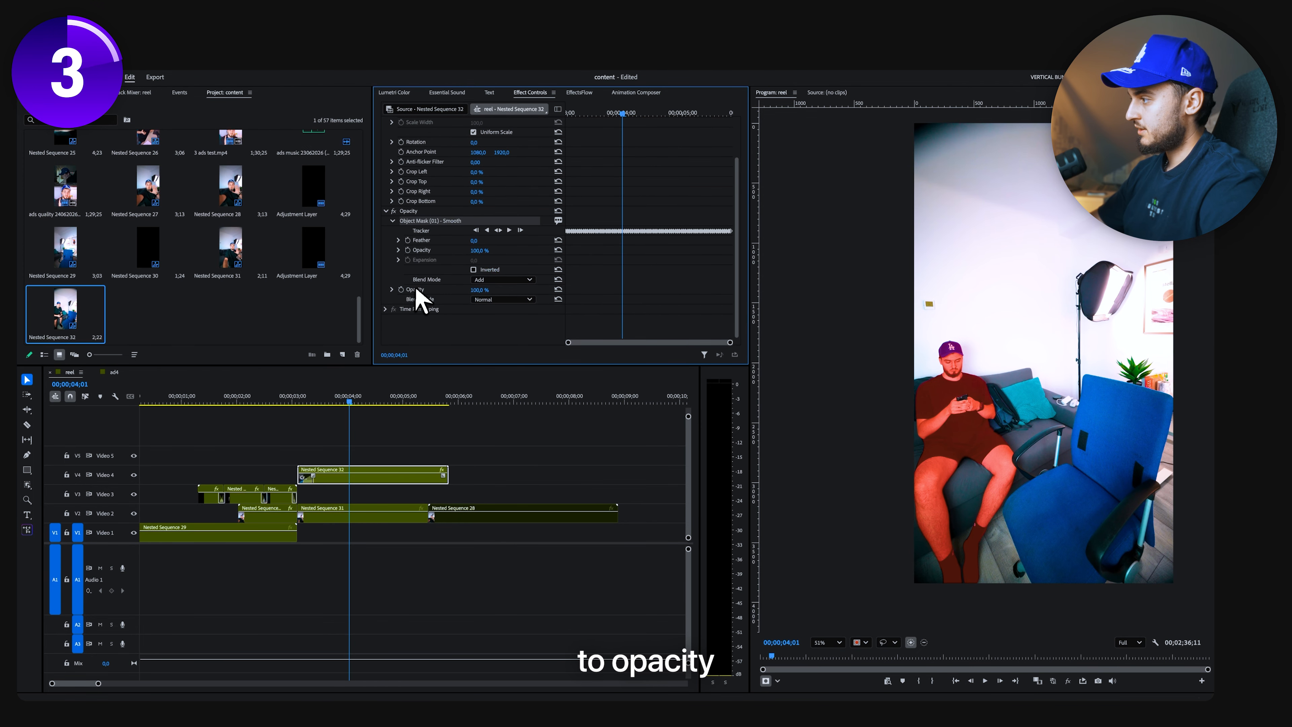
click(334, 437)
key(space)
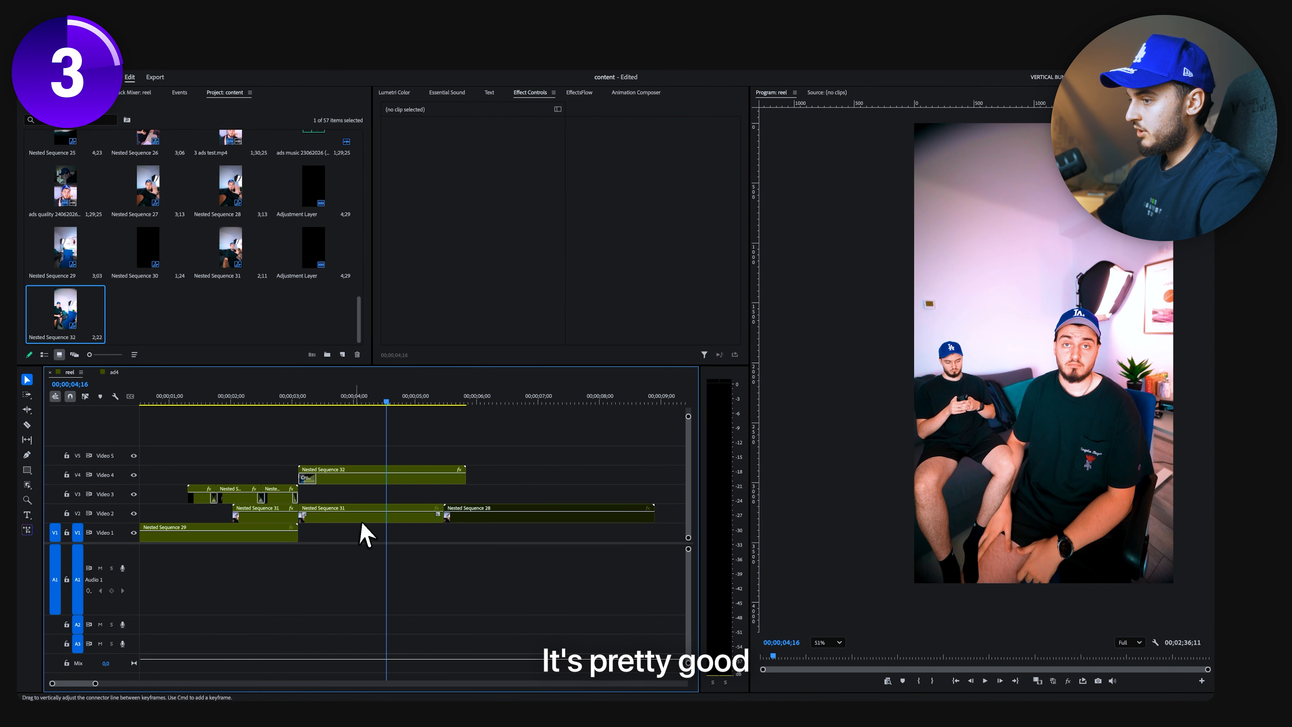
Duplicate Nested Sequence 31 onto Video 5, apply a tracked object mask of the front man and his chair to its Opacity, and preview it.
drag(363, 516, 369, 461)
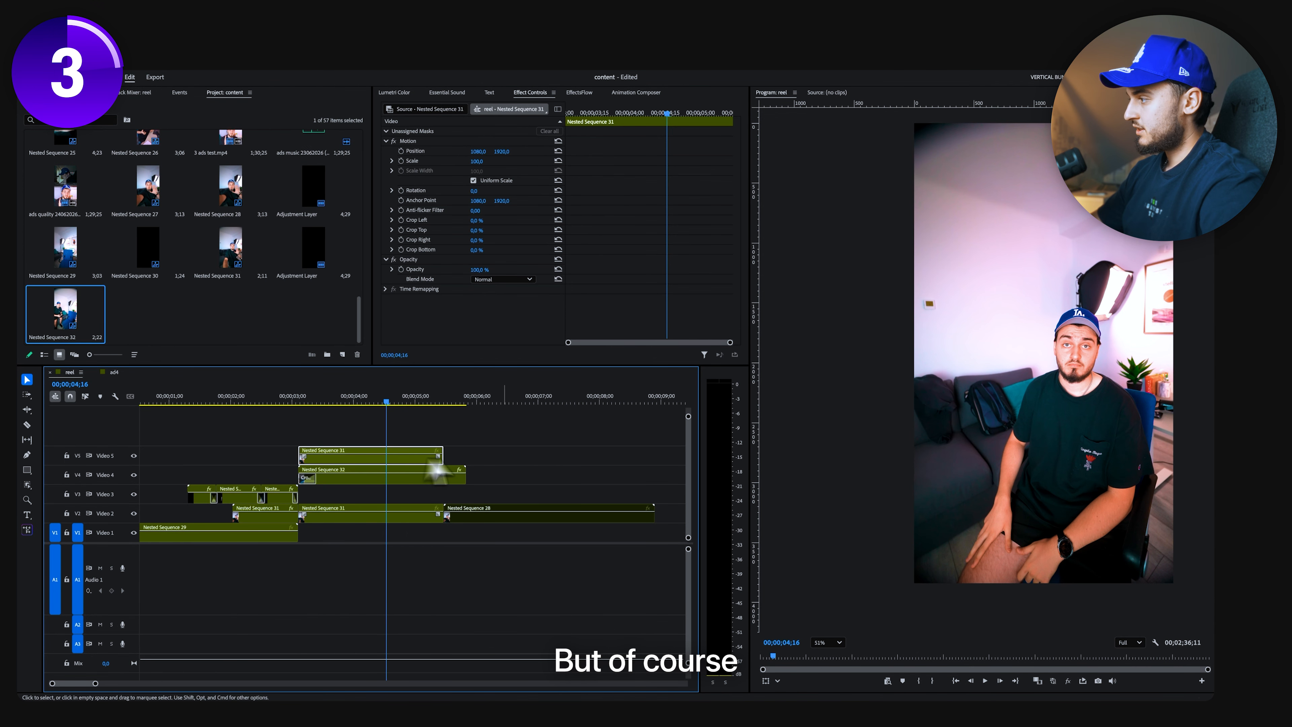
click(27, 485)
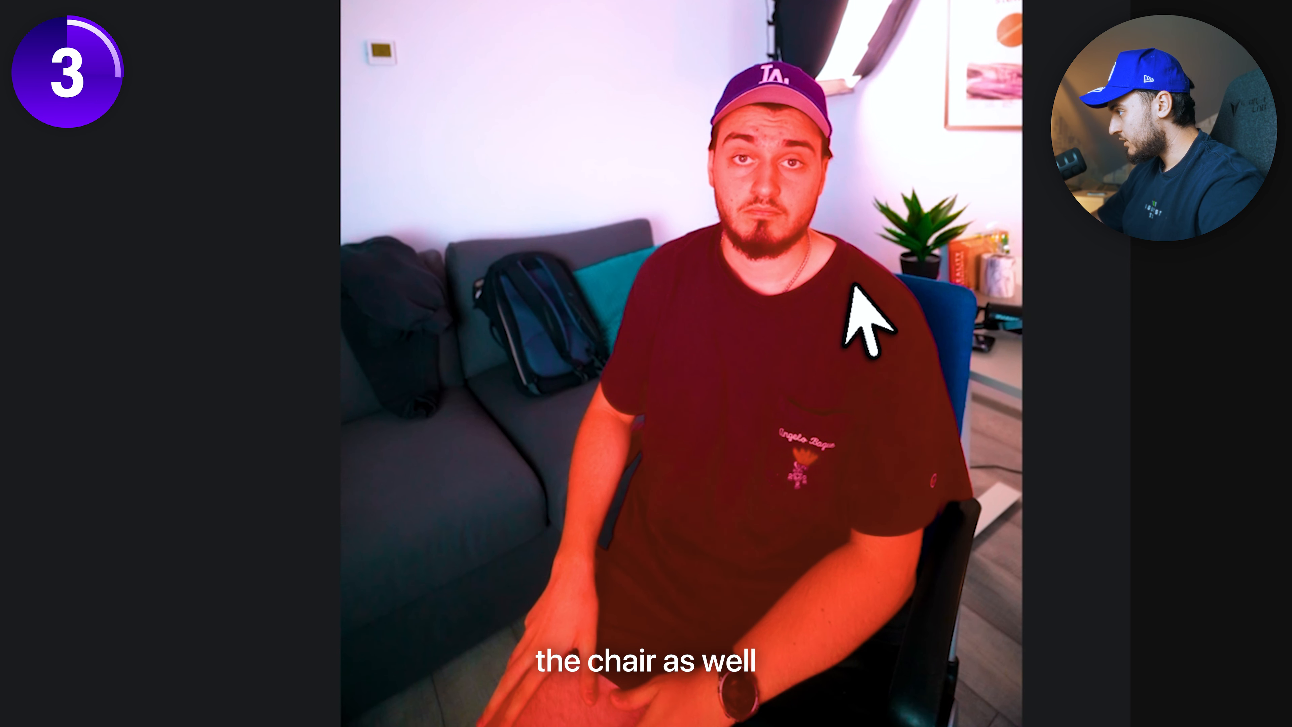
mouse_move(918, 273)
mouse_down()
mouse_move(972, 345)
mouse_move(973, 483)
mouse_move(992, 562)
mouse_move(979, 676)
mouse_move(732, 596)
mouse_up()
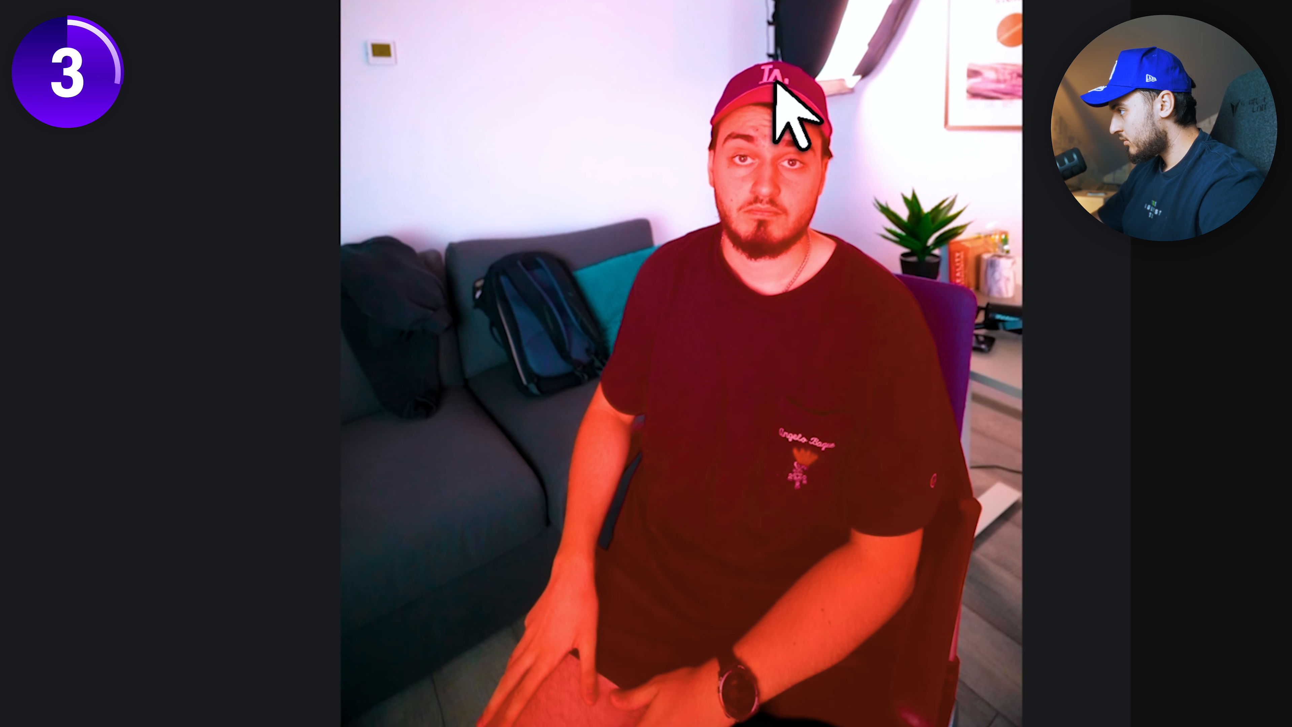
mouse_move(879, 269)
mouse_down()
mouse_move(960, 520)
mouse_move(733, 597)
mouse_up()
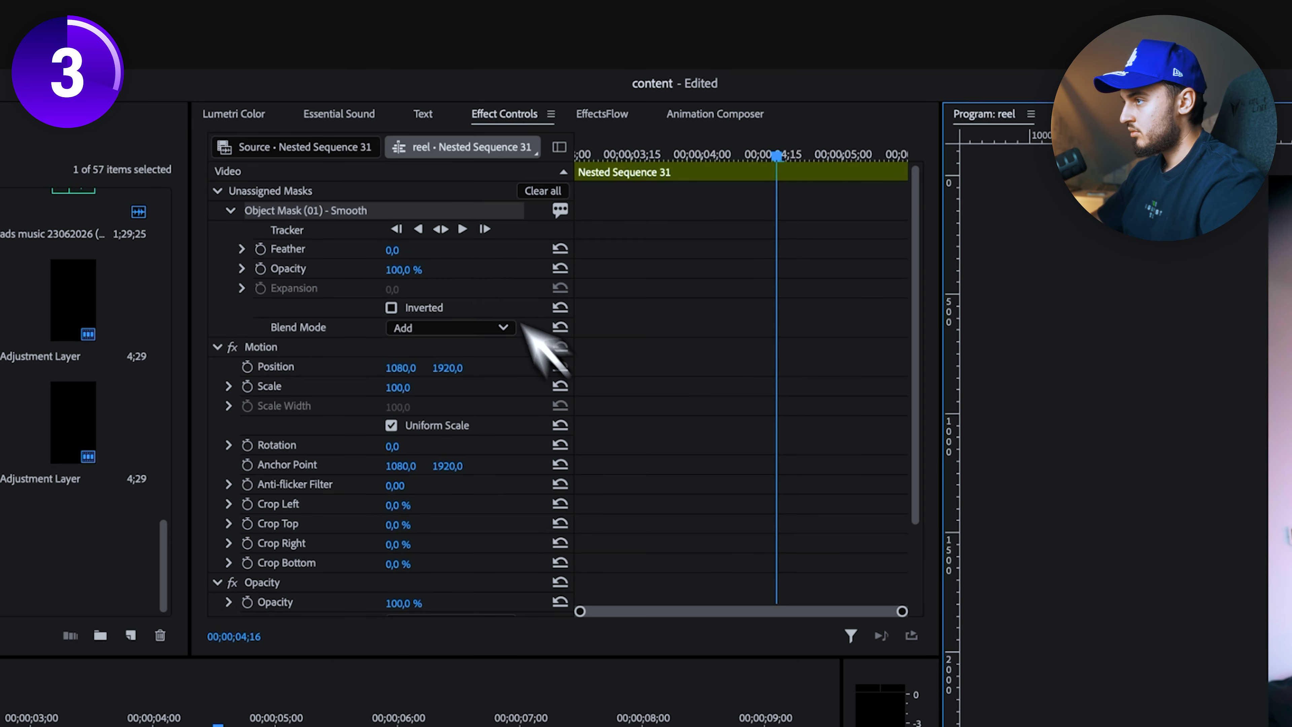
click(440, 229)
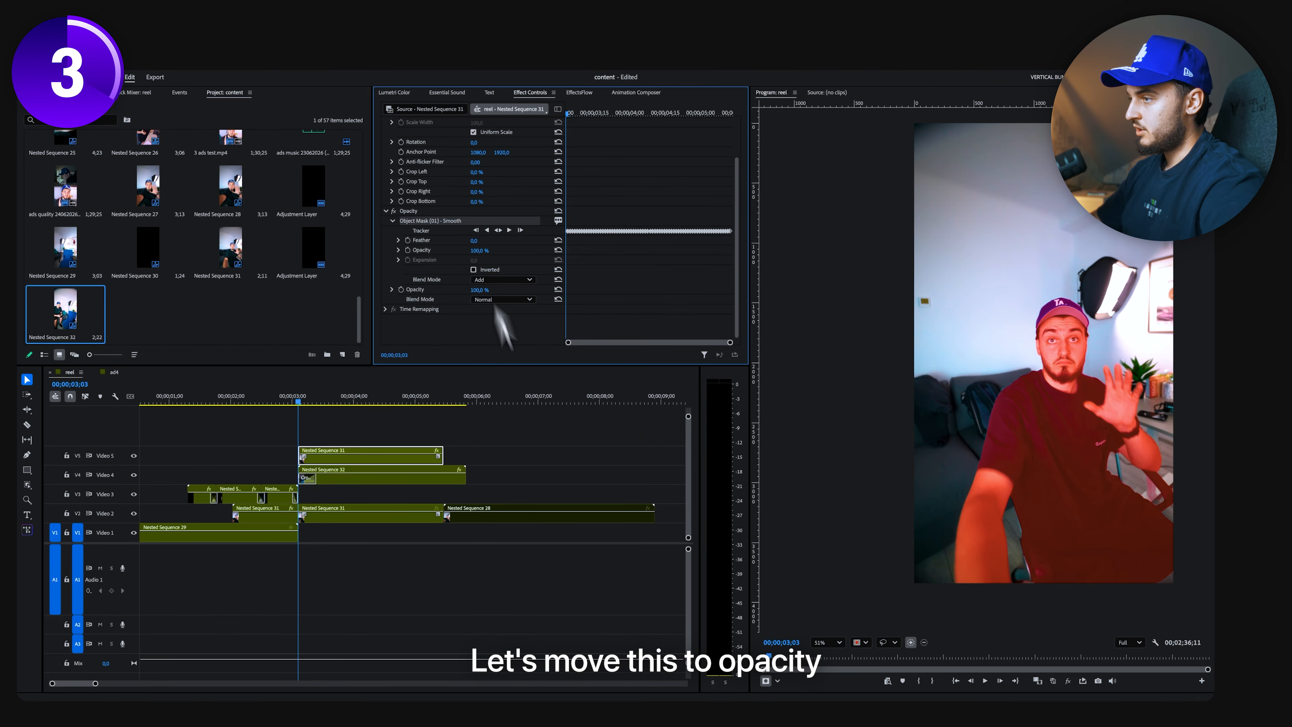
click(539, 456)
click(261, 400)
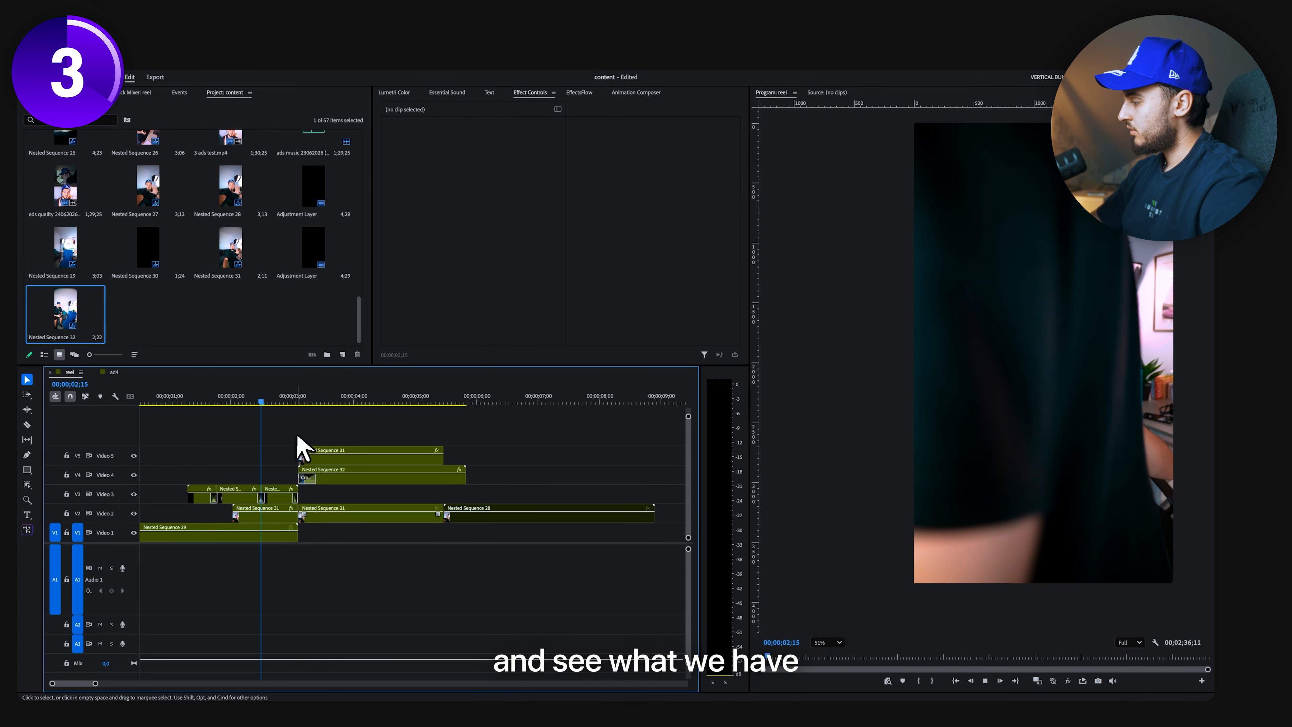
key(space)
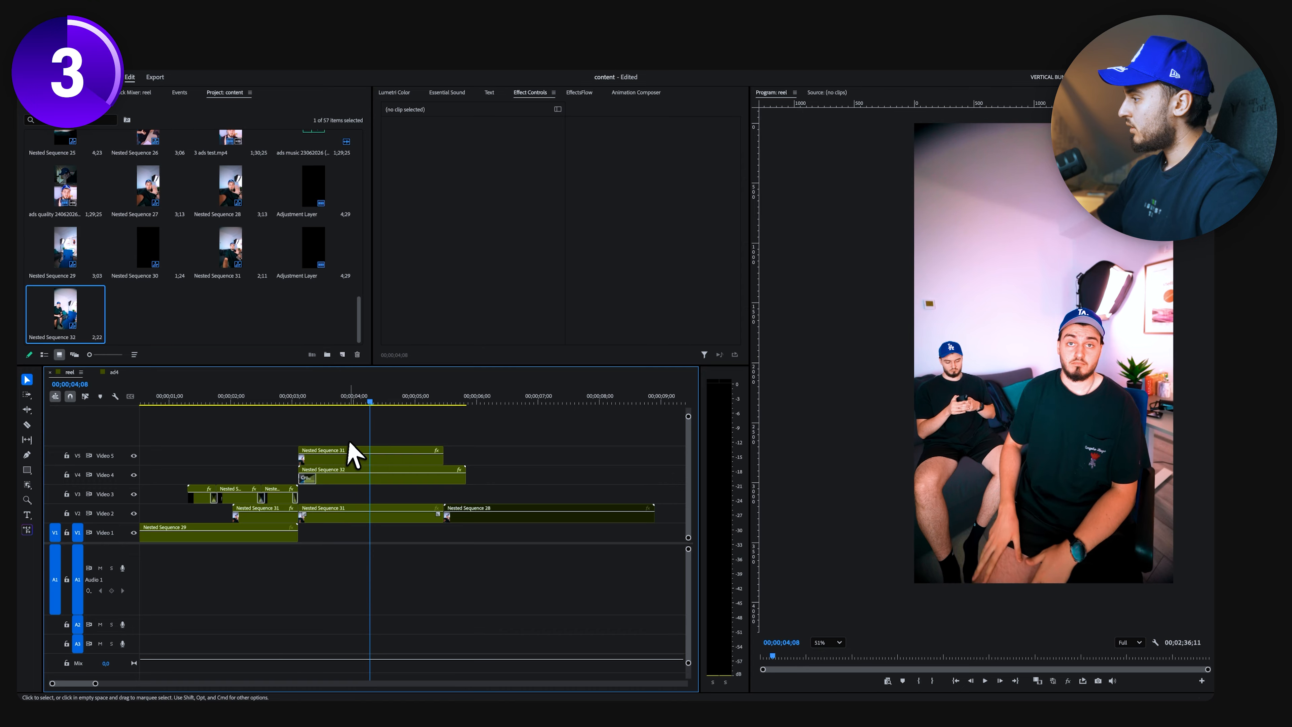
Apply the Drop Shadow effect to the masked front-man clip on Video 5 and nest that clip.
key(=)
click(362, 455)
key(shift+space)
text(drp[)
key(BackSpace)
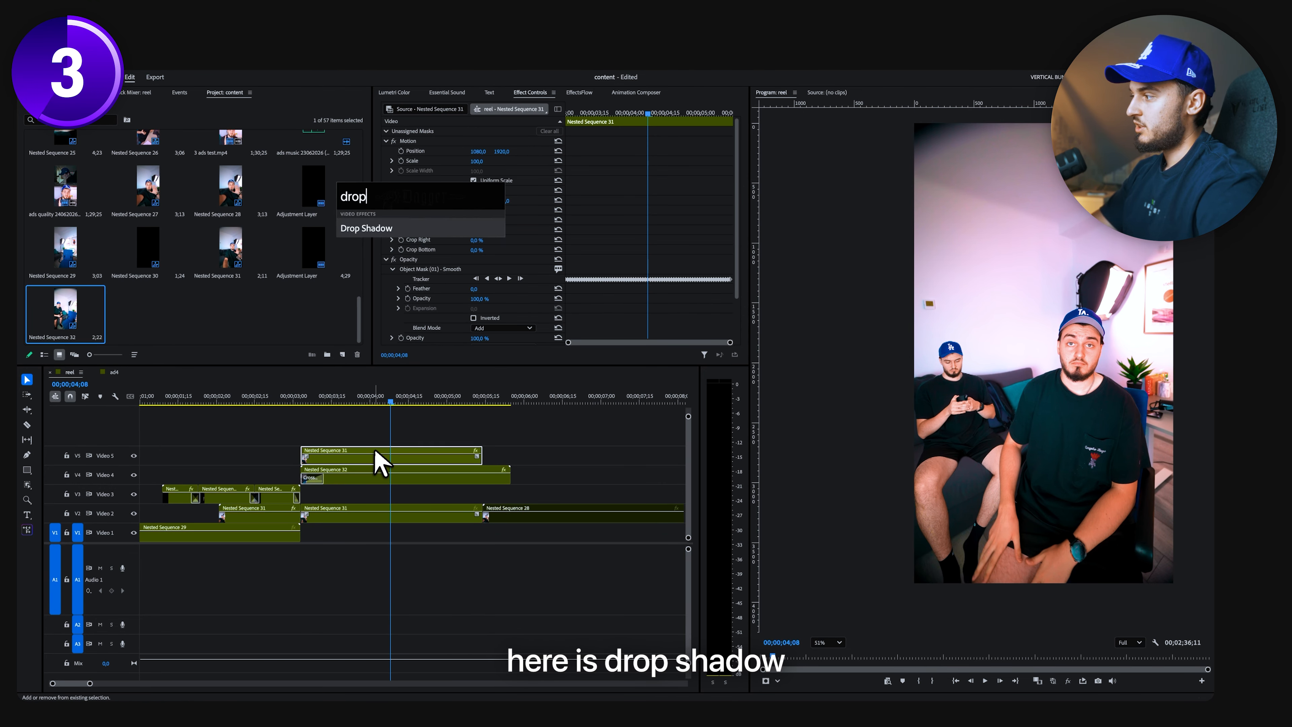
key(Return)
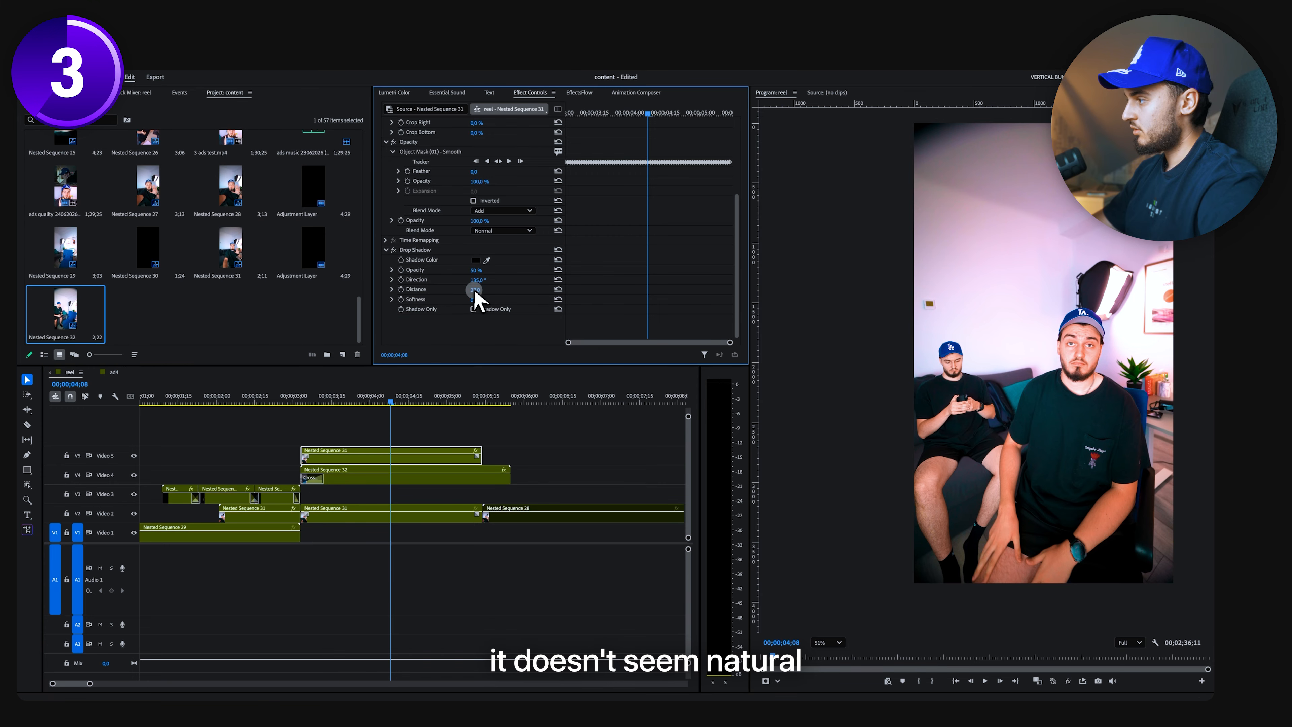
click(325, 401)
drag(319, 398, 308, 401)
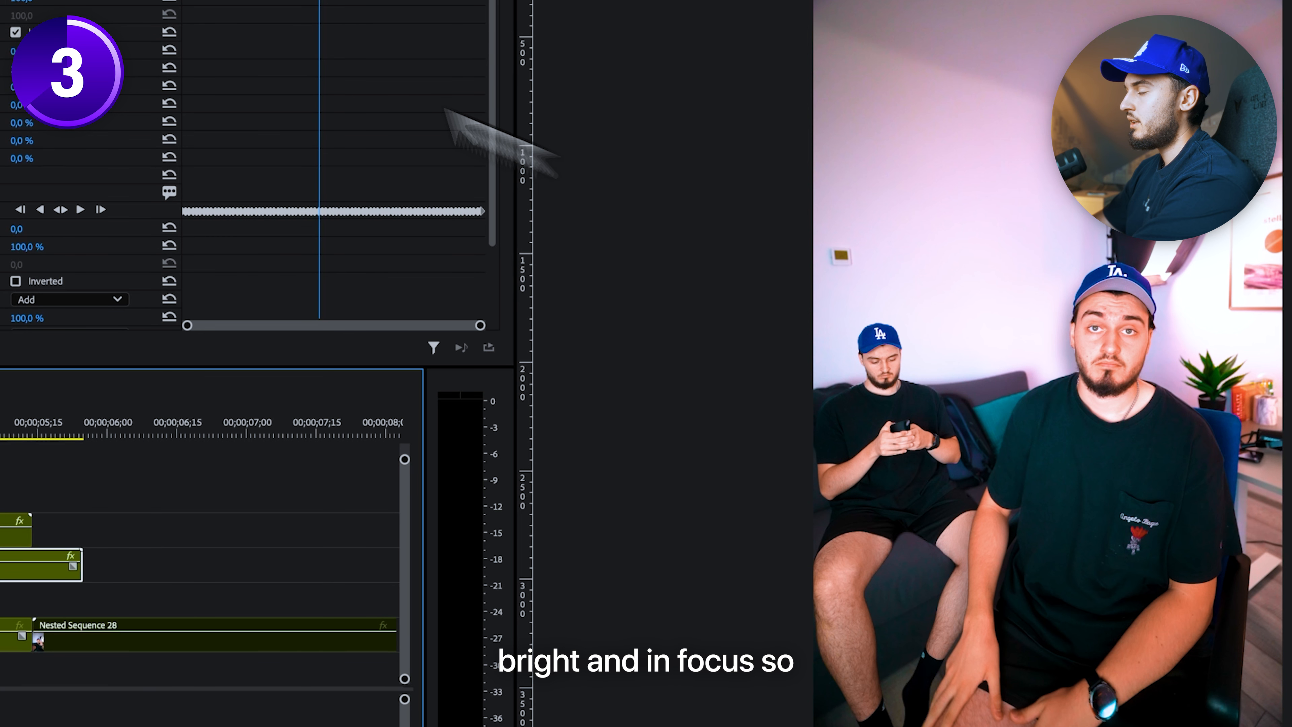
Slightly lower the Lumetri Color exposure of Nested Sequence 32 on Video 4 and nest it as Nested Sequence 34.
scroll(117, 191, down, 2)
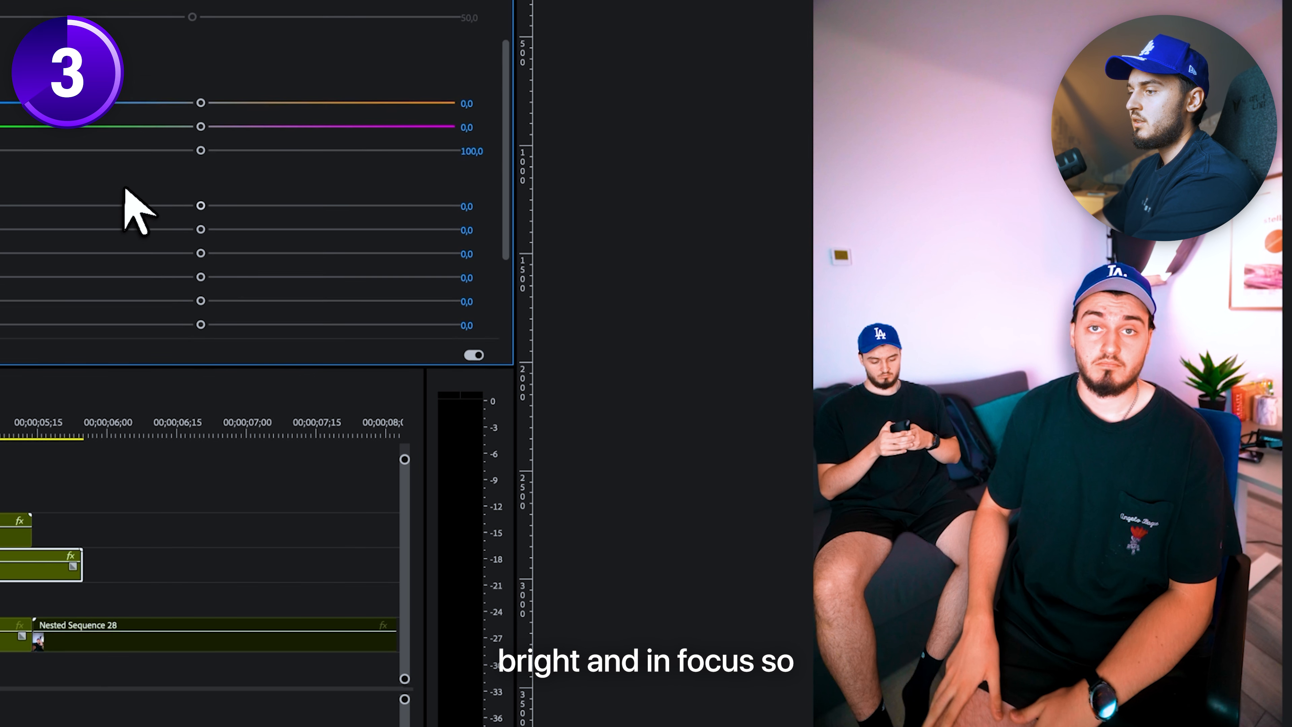
drag(200, 240, 142, 251)
drag(143, 251, 177, 252)
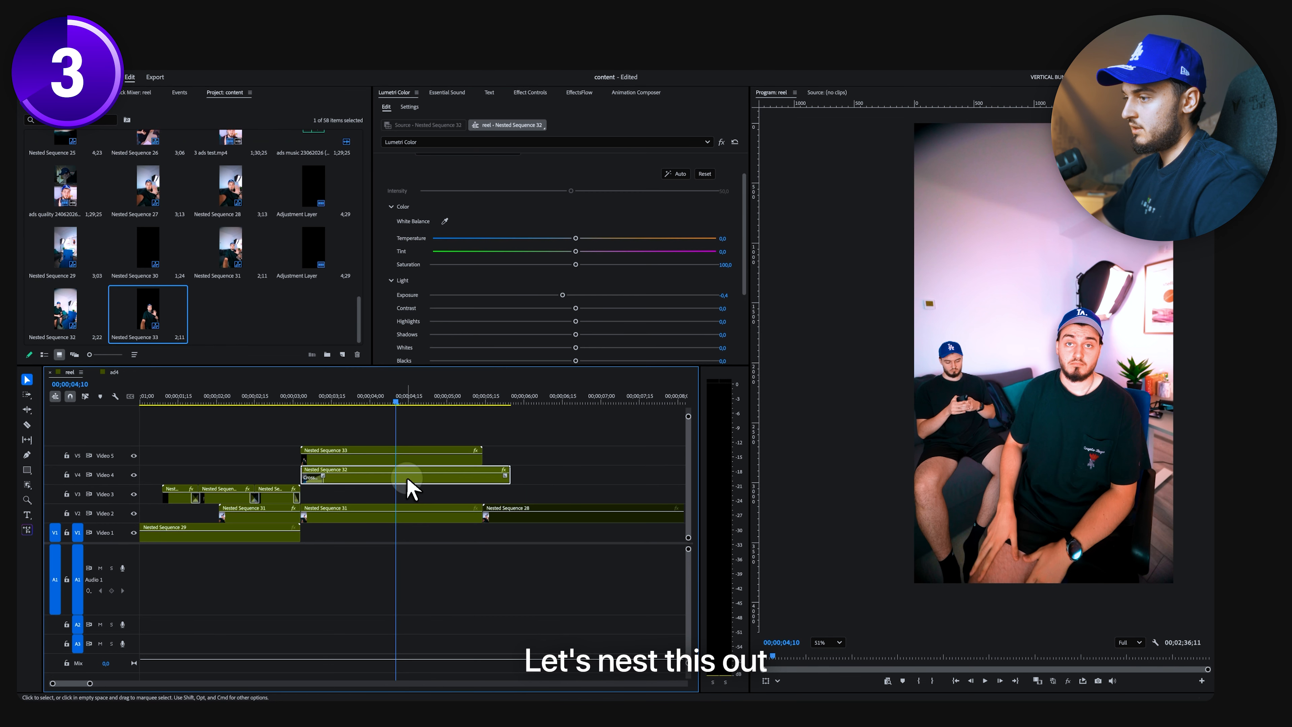
right_click(407, 478)
click(461, 437)
click(663, 404)
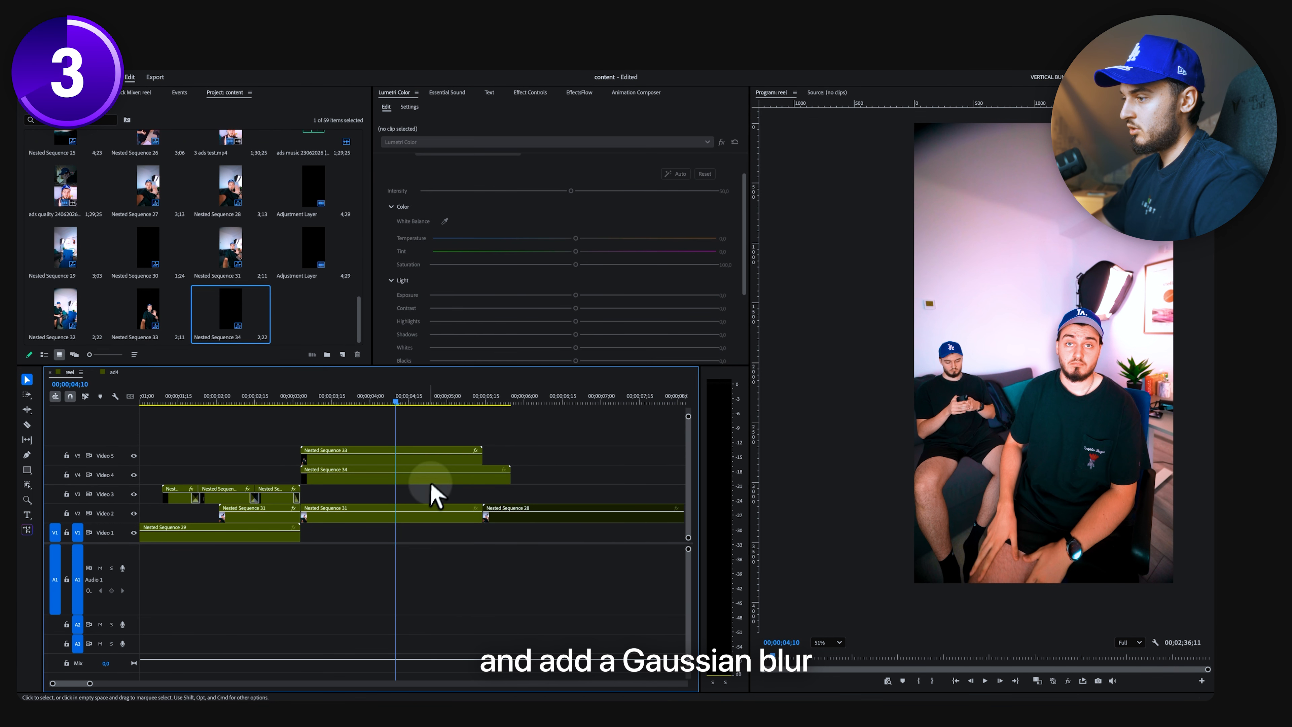
Try the Camera Blur effect on Nested Sequence 34 and remove it.
text(cam)
key(Return)
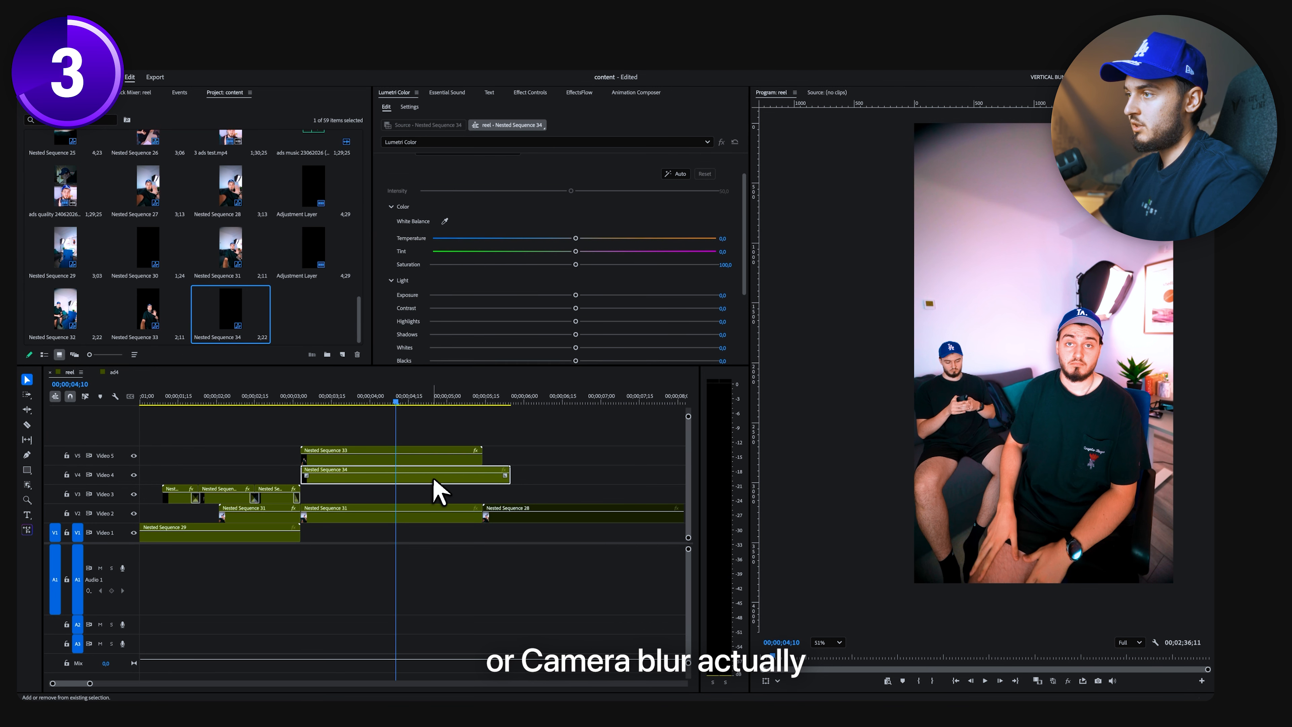
click(532, 93)
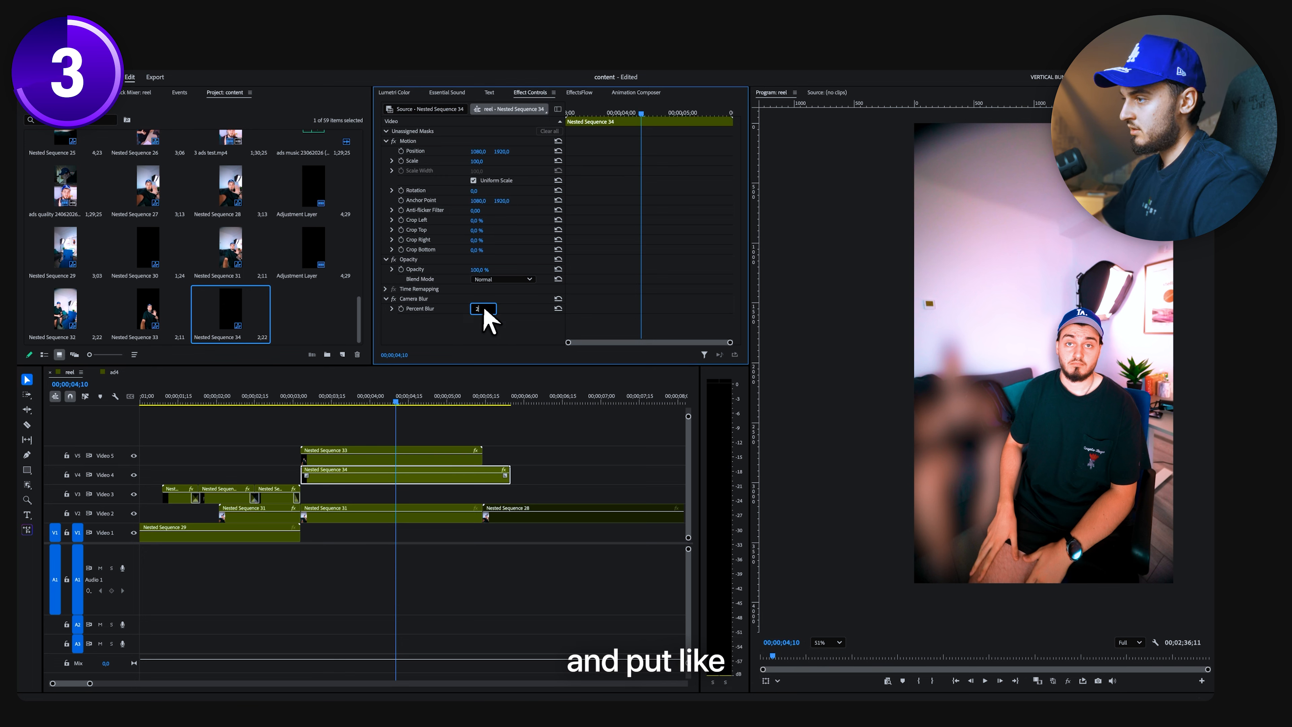
key(Return)
key(Delete)
Apply Gaussian Blur to Nested Sequence 34 and cut off its excess past the end of the Video 5 clip.
key(ctrl+space)
text(gau)
key(Return)
scroll(464, 311, down, 3)
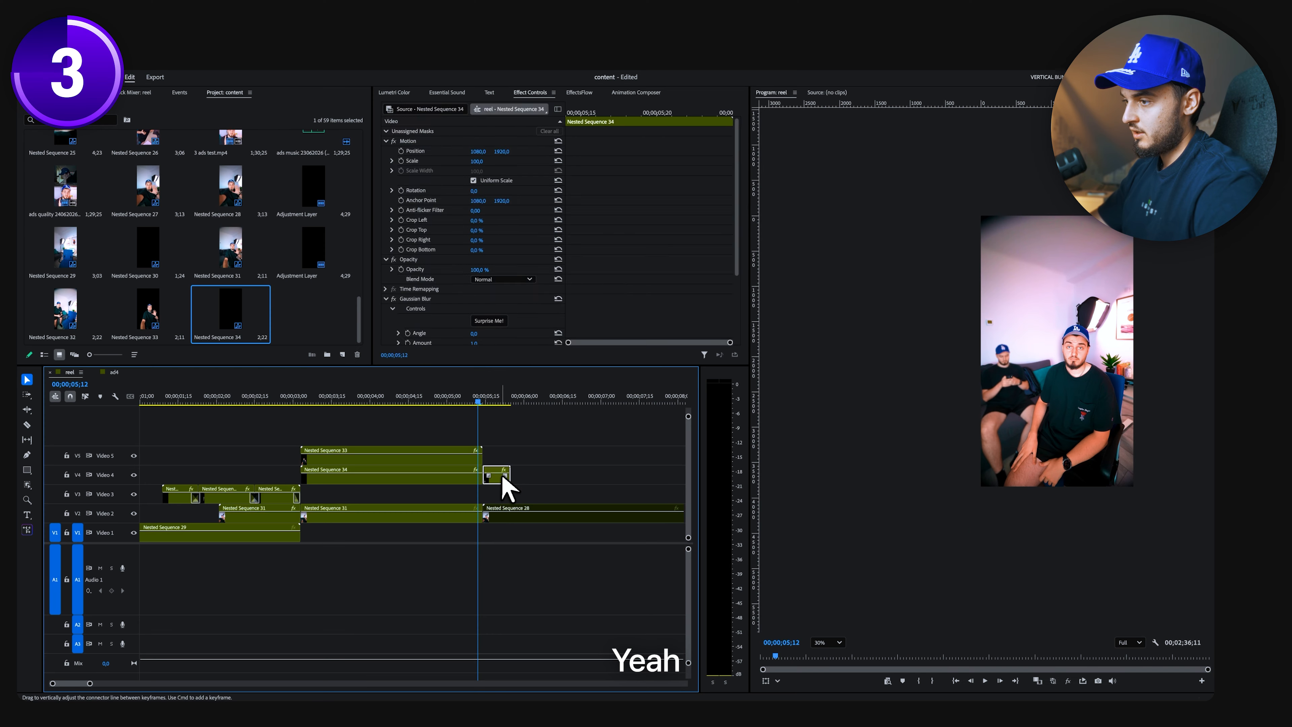
scroll(378, 468, up, 2)
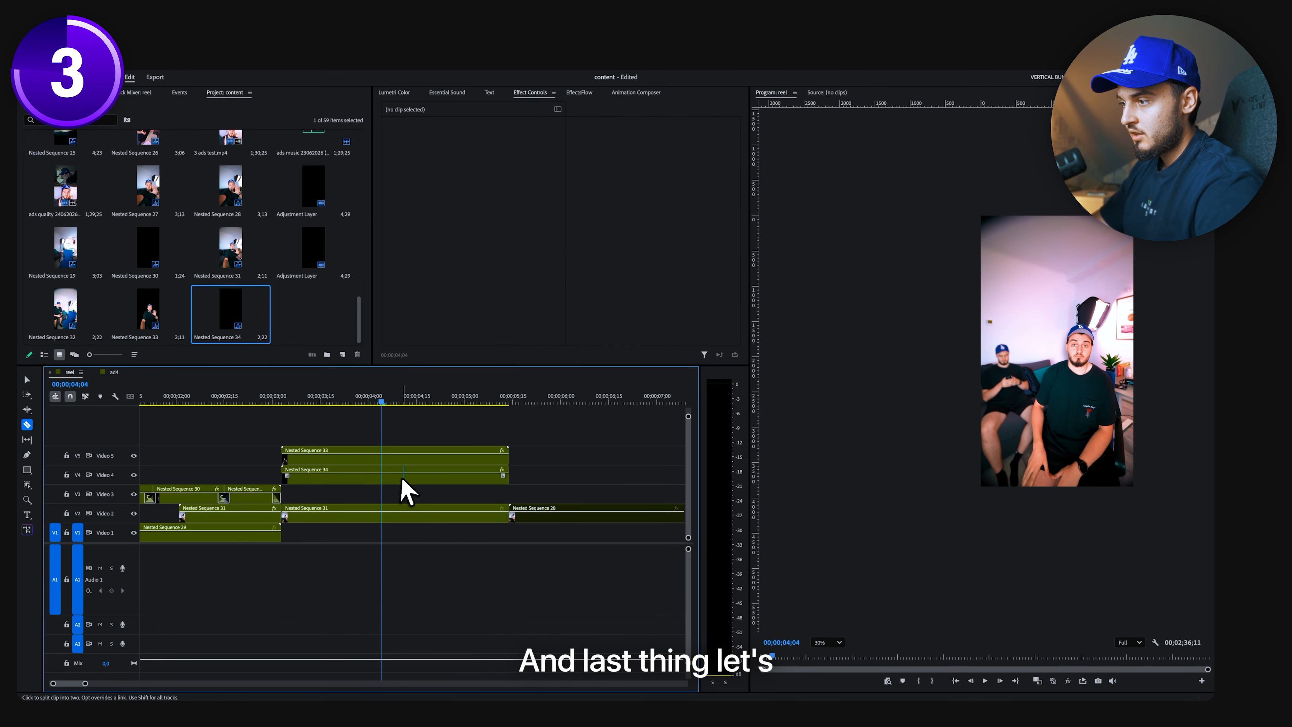
Split Nested Sequence 34 on Video 4 at about 00;00;04;06, keeping both parts.
click(390, 476)
key(v)
click(400, 476)
key(Delete)
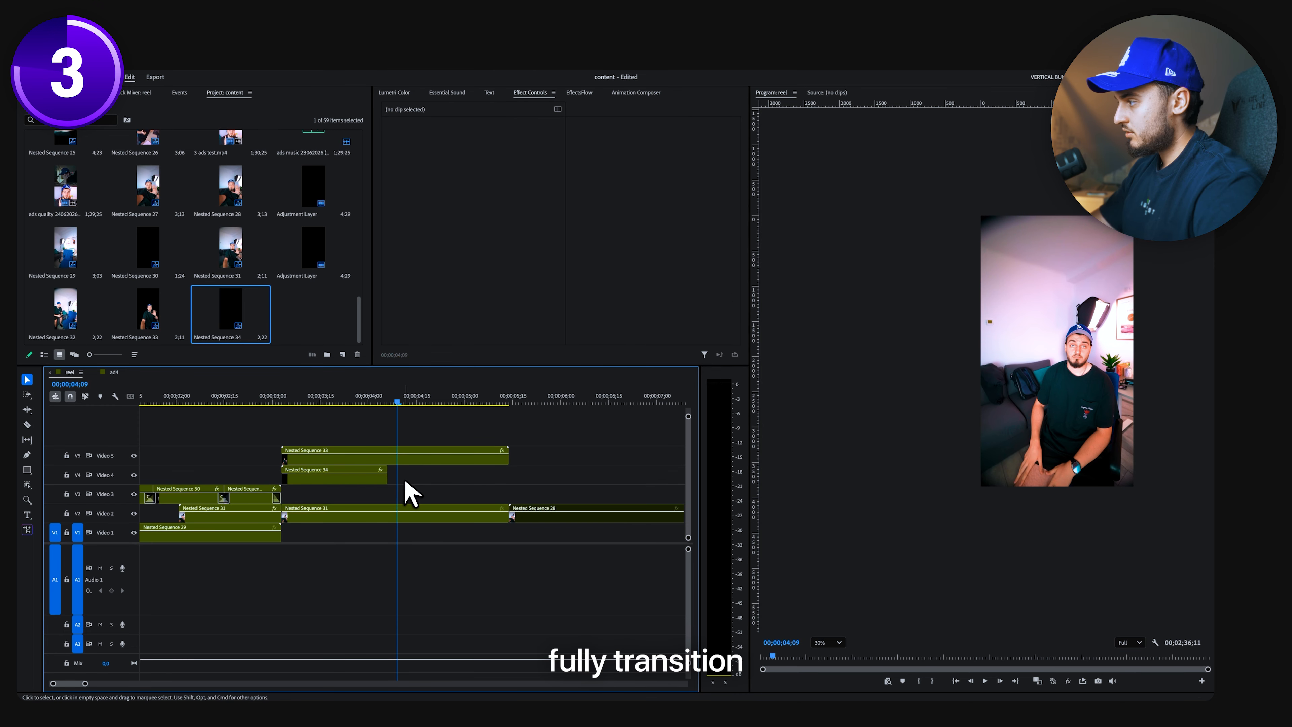
key(super+z)
Split Nested Sequence 33 on Video 5 at the same point and delete its second part.
click(389, 458)
key(c)
click(388, 457)
key(v)
click(408, 454)
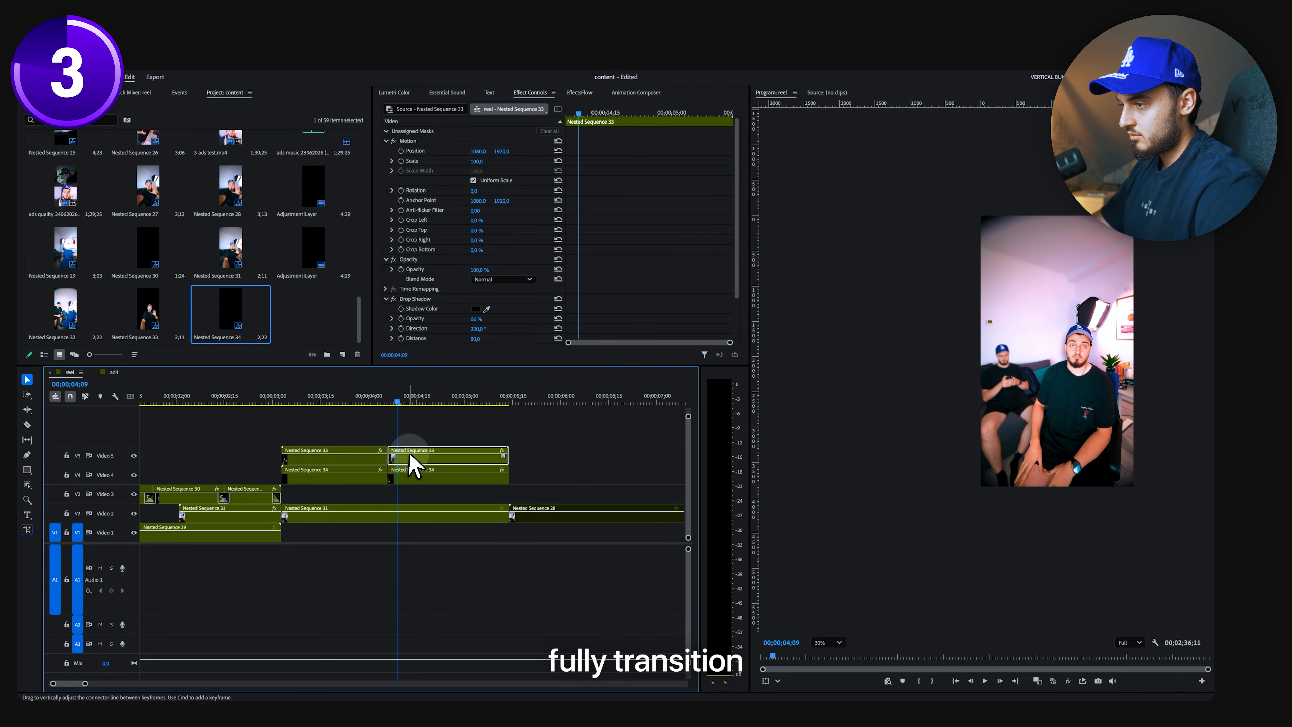
key(Delete)
Disable the Gaussian Blur on the second part of Nested Sequence 34, starting at 00;00;04;06.
click(389, 399)
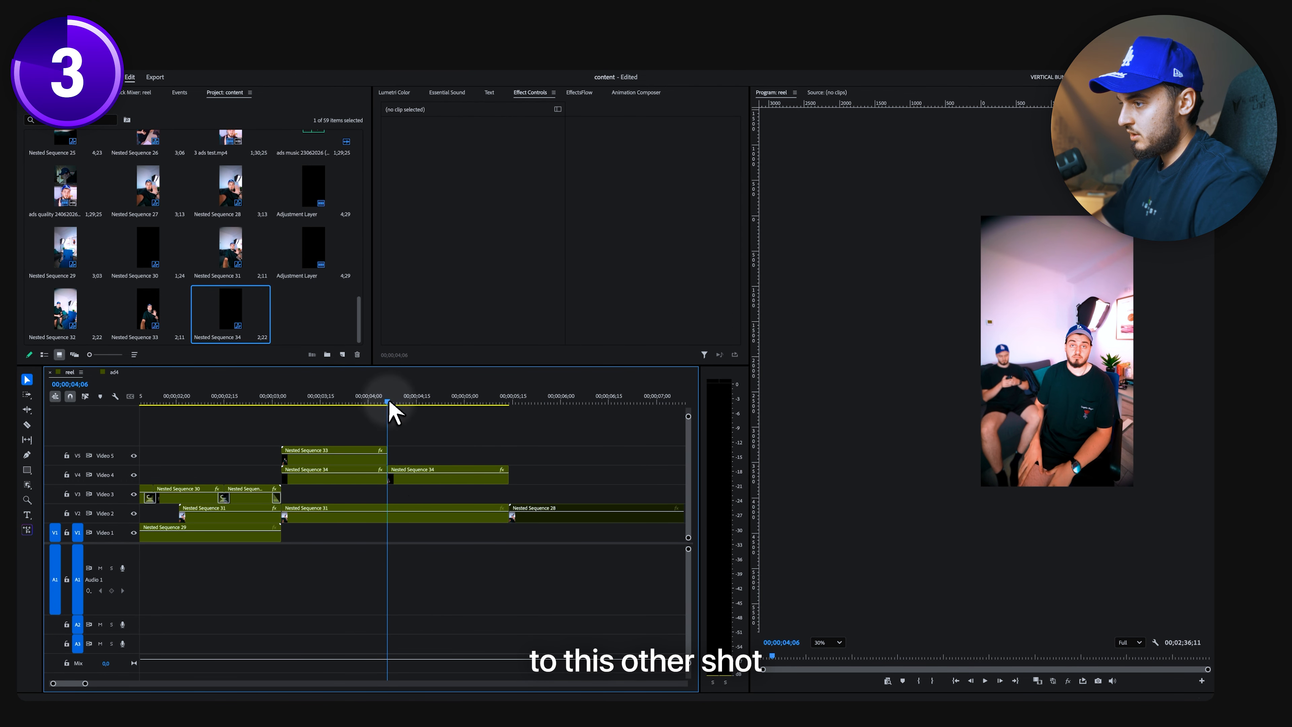
click(410, 474)
click(396, 299)
scroll(441, 286, down, 5)
key(=)
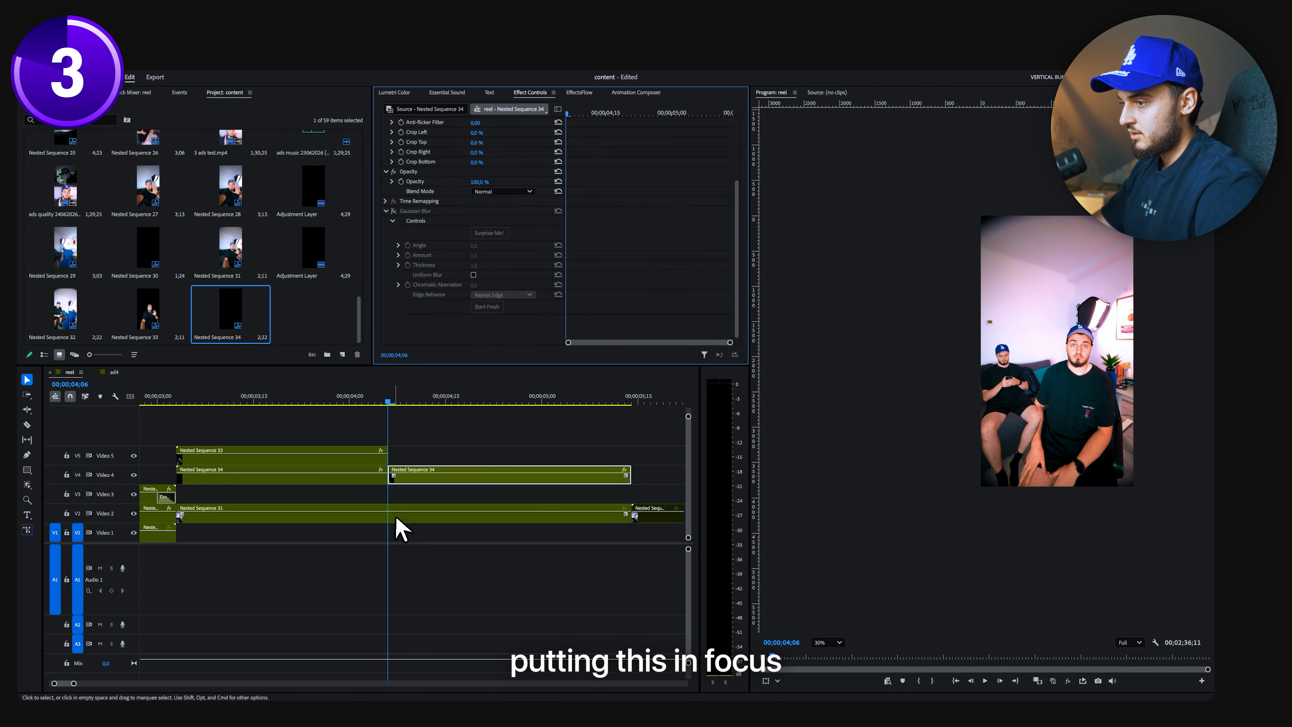
Split Nested Sequence 31 on Video 2 at 00;00;04;06 and remove its second part.
click(395, 516)
key(c)
click(391, 517)
key(v)
click(409, 517)
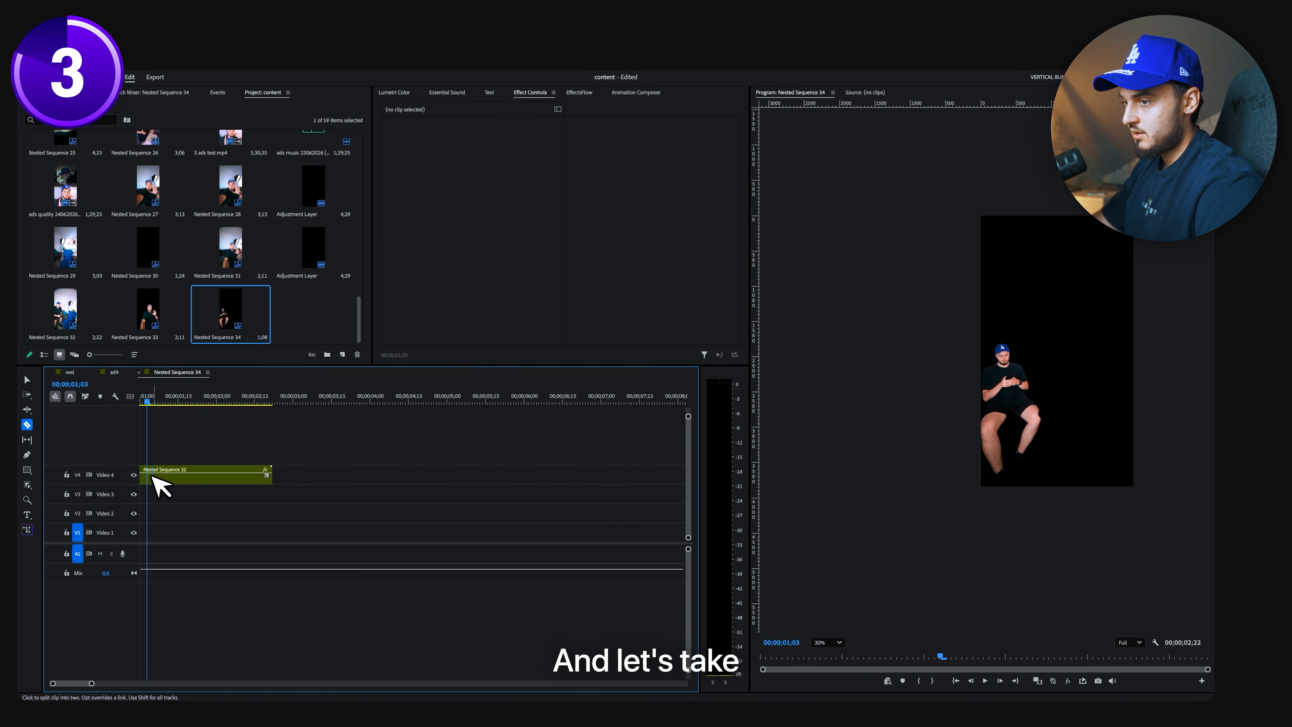
Copy Nested Sequence 32 from inside Nested Sequence 34 onto Video 4, trim it to match the clip above, and disable its Opacity mask.
click(177, 478)
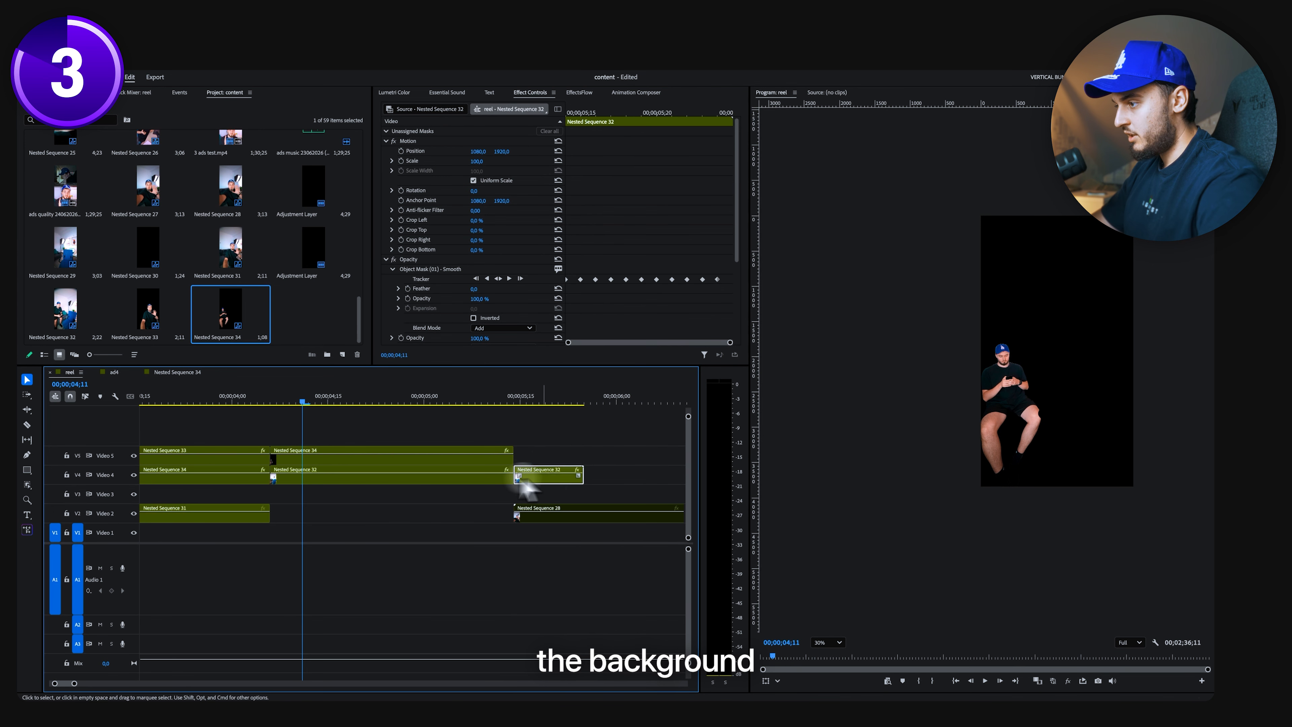
click(473, 478)
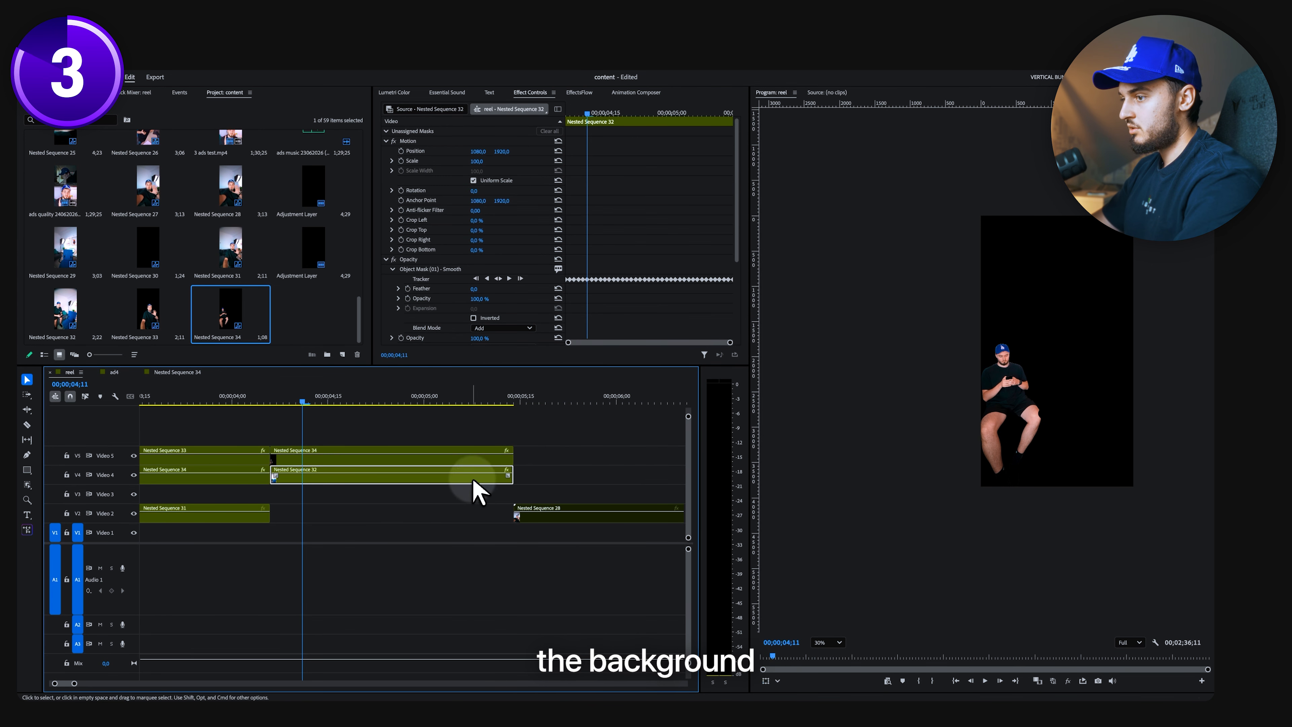
click(395, 260)
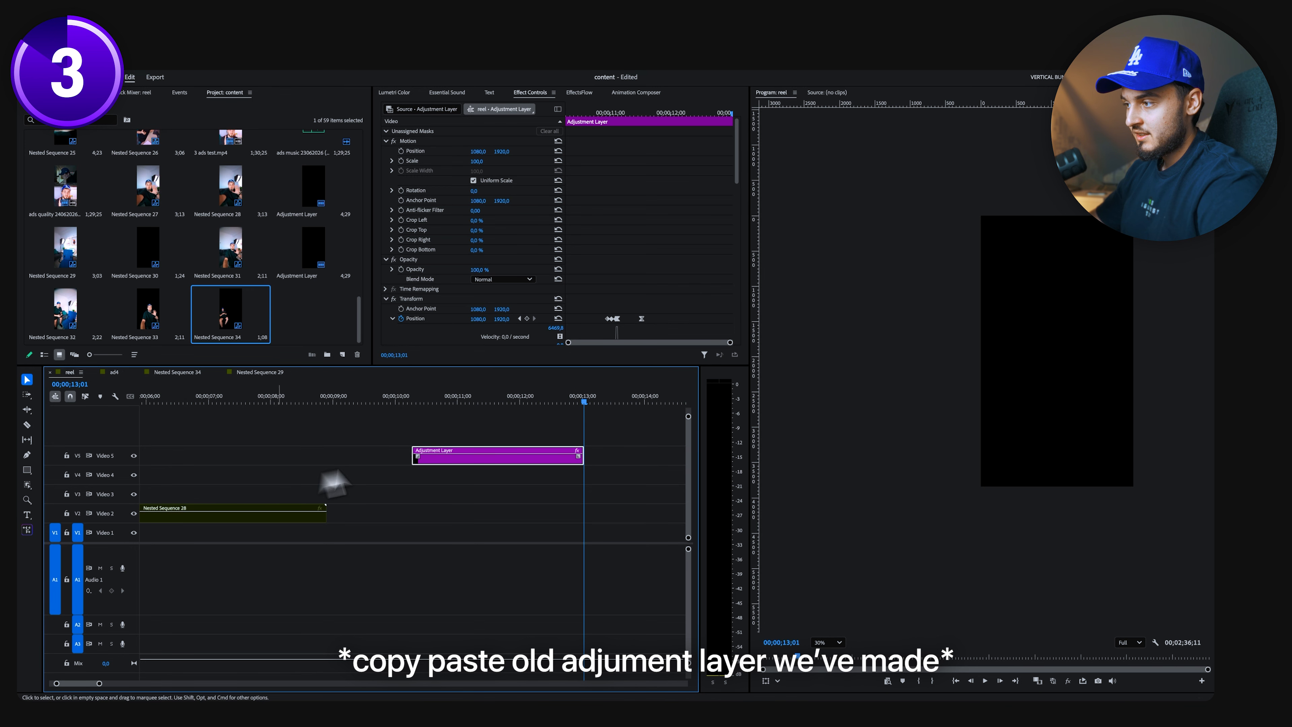
Mark the pasted adjustment layer's scale velocity peak at 00;00;11;02 and move the layer to Video 6 over the cut at 00;00;04;06.
scroll(611, 277, down, 5)
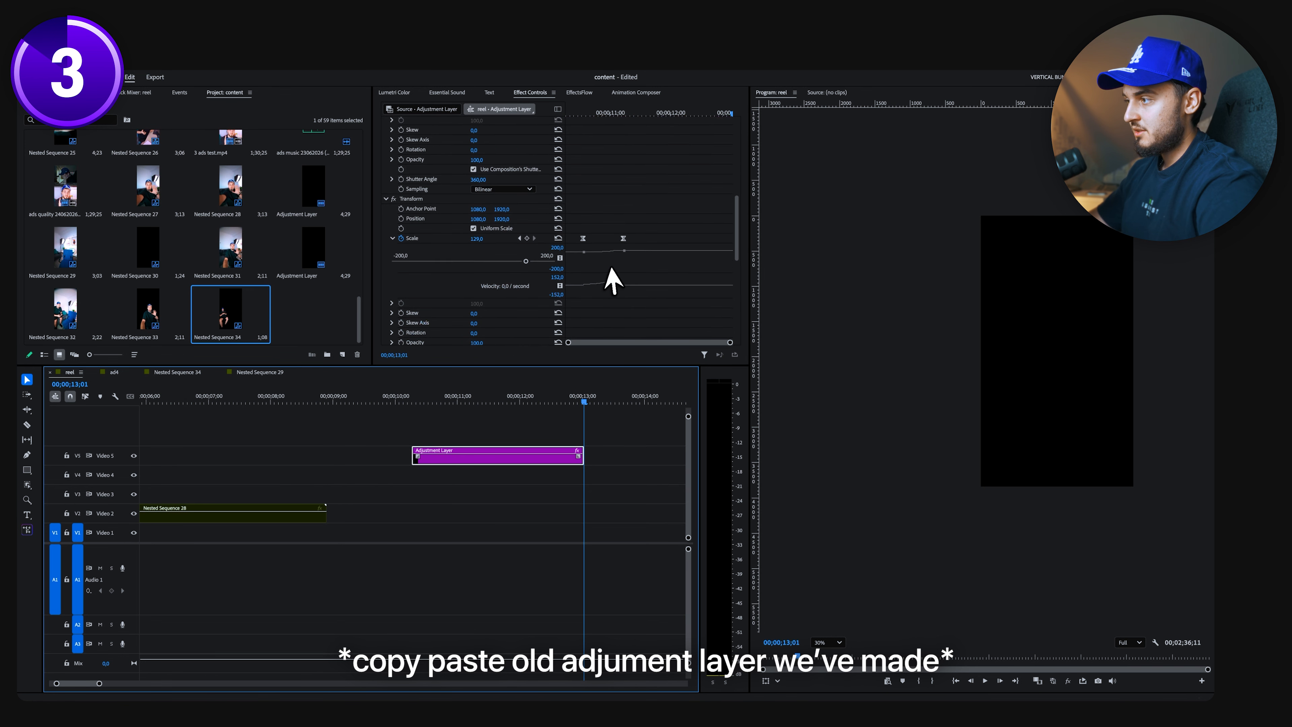
click(612, 113)
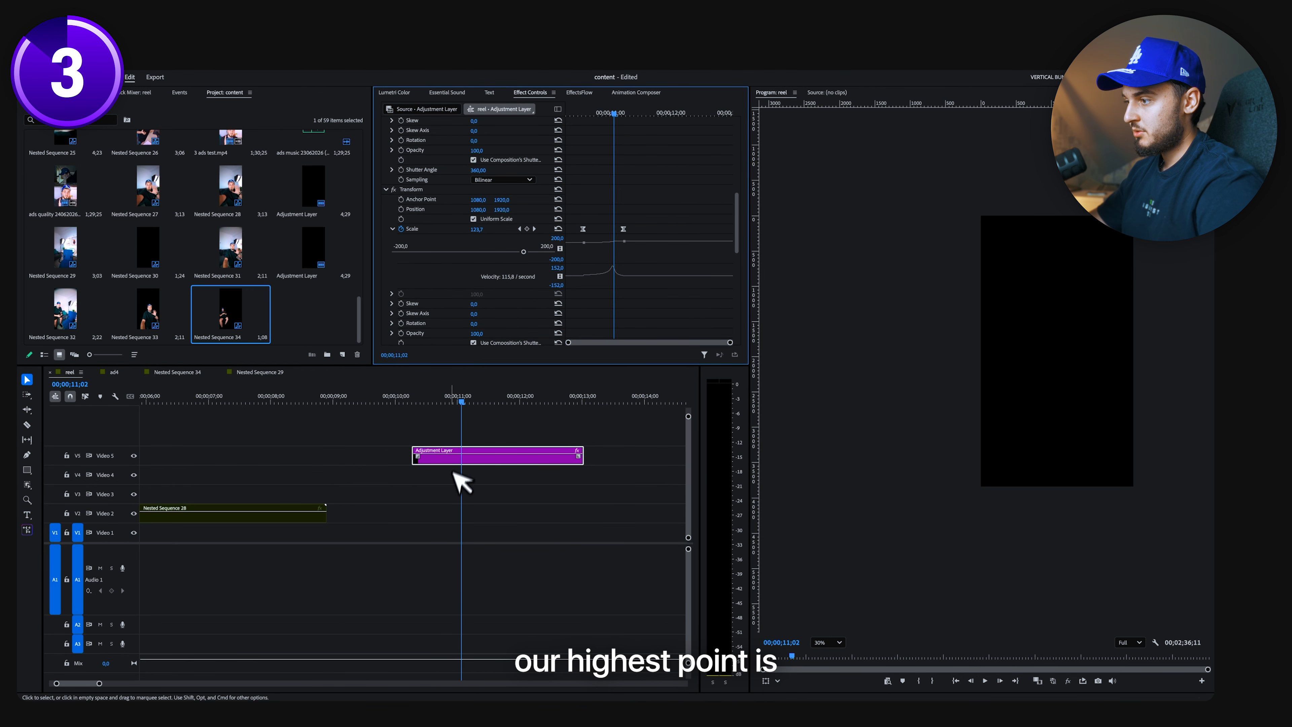
click(467, 463)
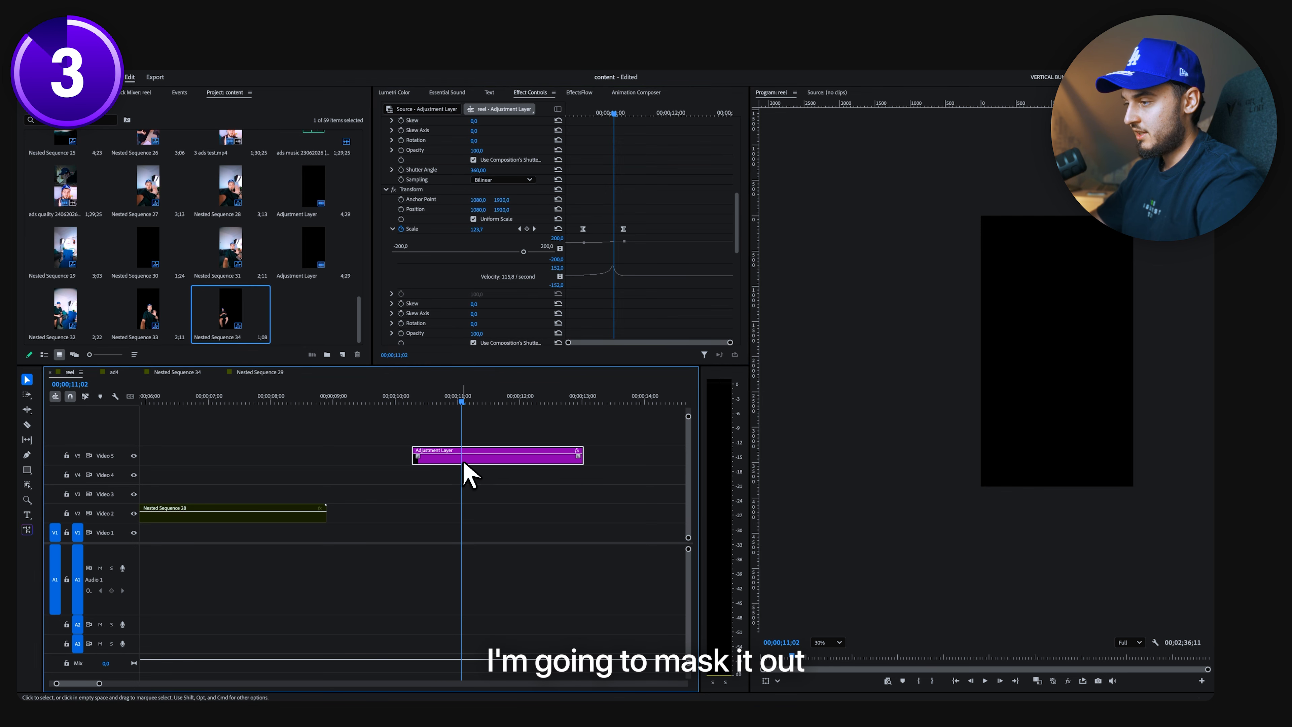
key(minus)
drag(585, 456, 243, 439)
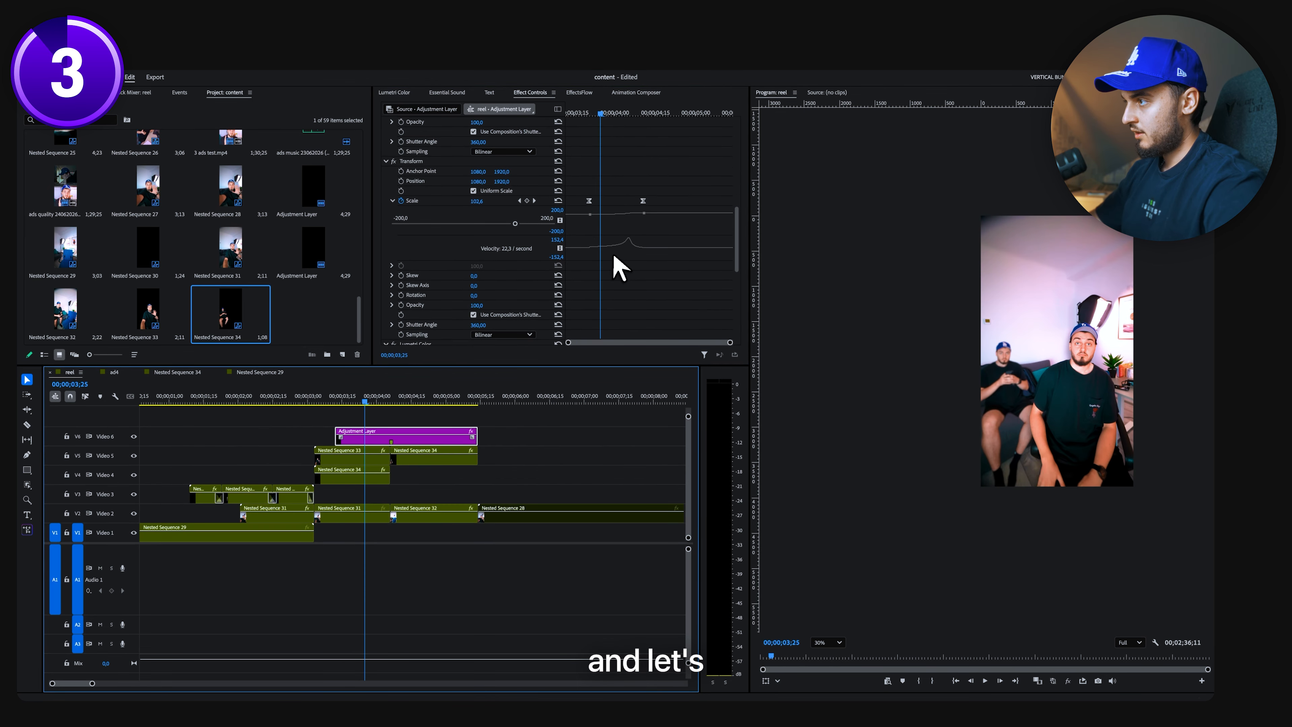
Spread the adjustment layer's two Scale keyframes farther apart and reshape the velocity curve so it peaks around the cut at 00;00;04;06.
mouse_move(590, 201)
mouse_down()
mouse_move(656, 202)
mouse_move(593, 203)
mouse_up()
drag(603, 114, 630, 250)
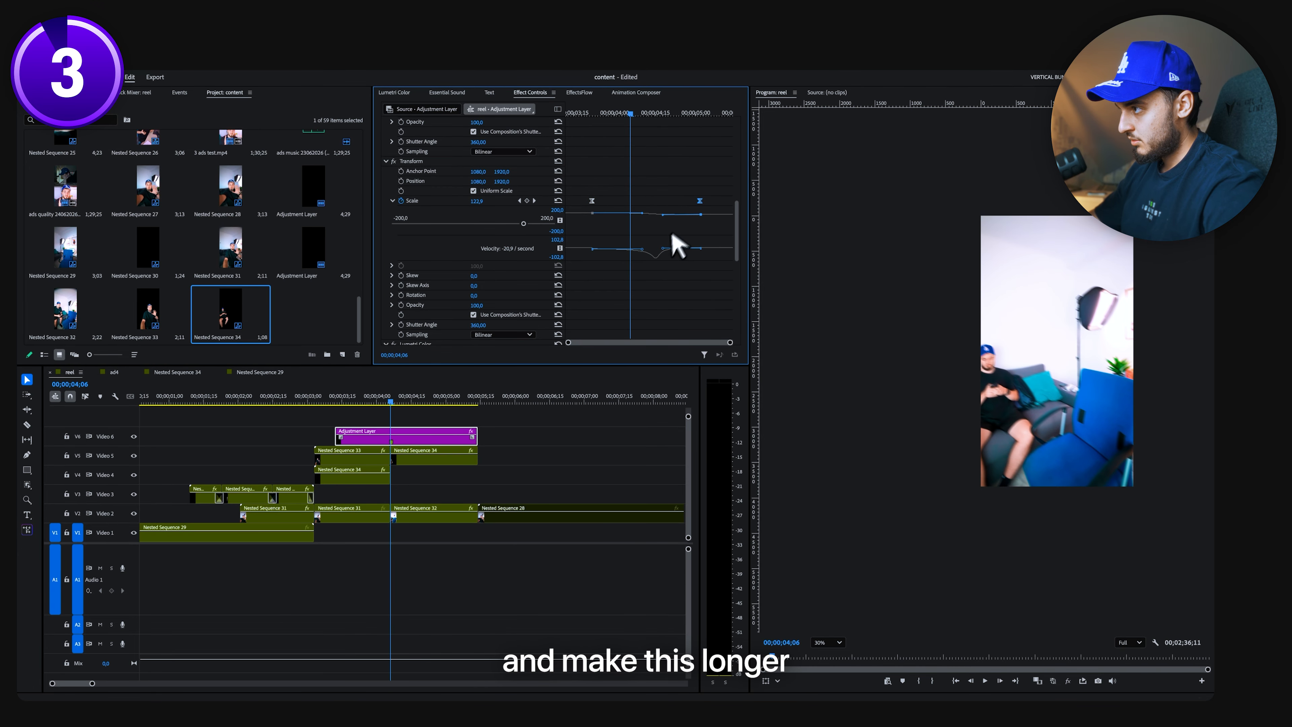
drag(615, 248, 626, 249)
mouse_move(663, 249)
mouse_down()
mouse_move(620, 251)
mouse_move(653, 249)
mouse_up()
click(677, 206)
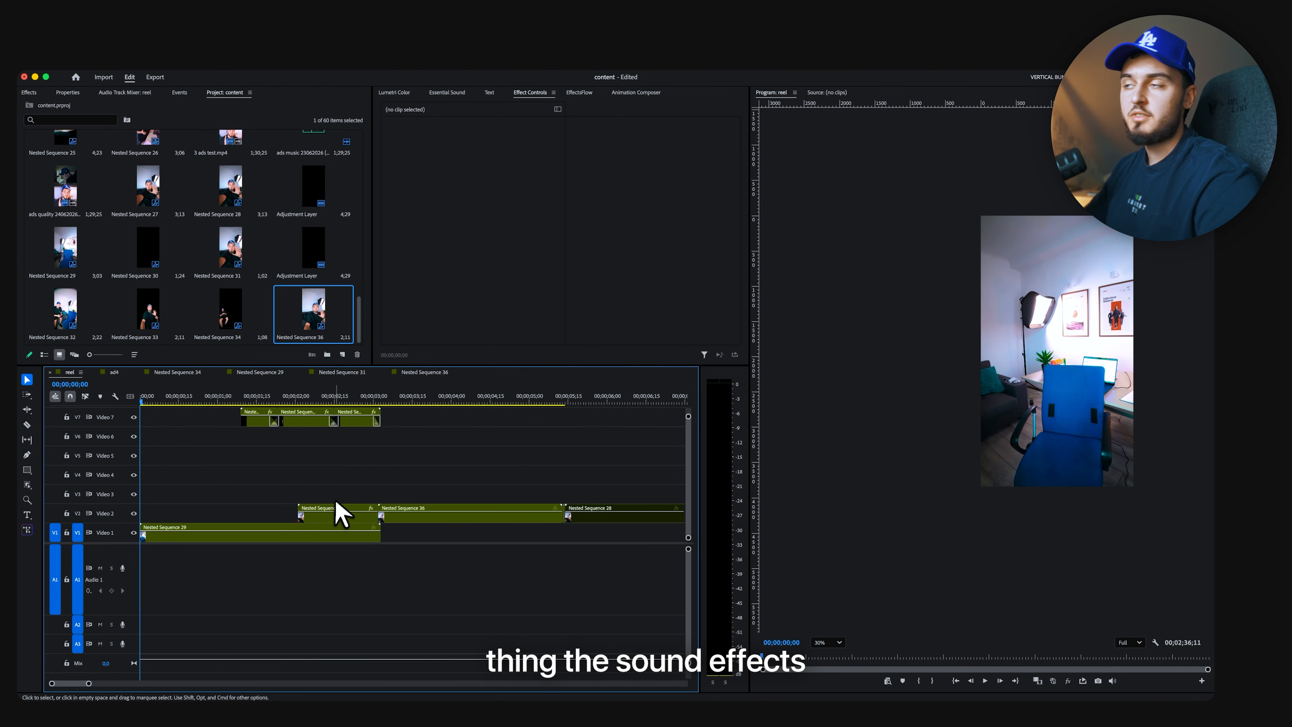
Open the Clean Motion Sound Pack in EffectsFlow to browse its sound effects.
click(575, 93)
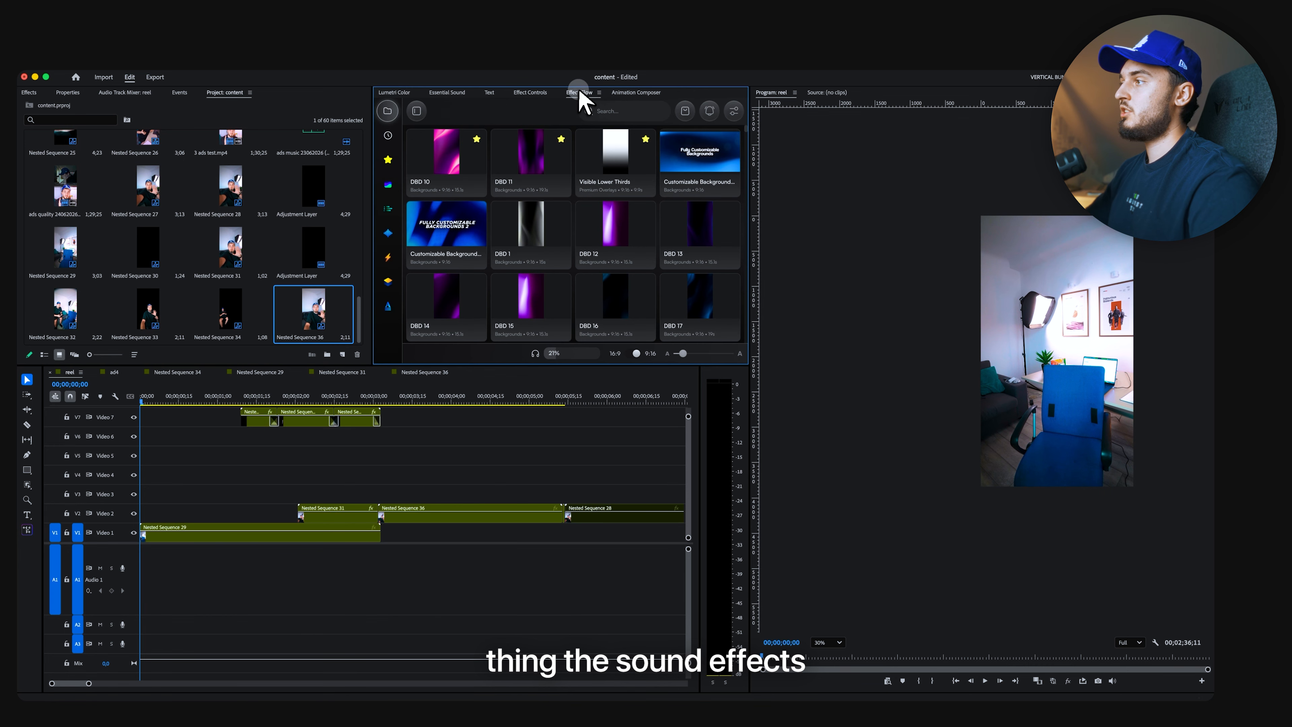
click(388, 233)
click(628, 111)
click(376, 448)
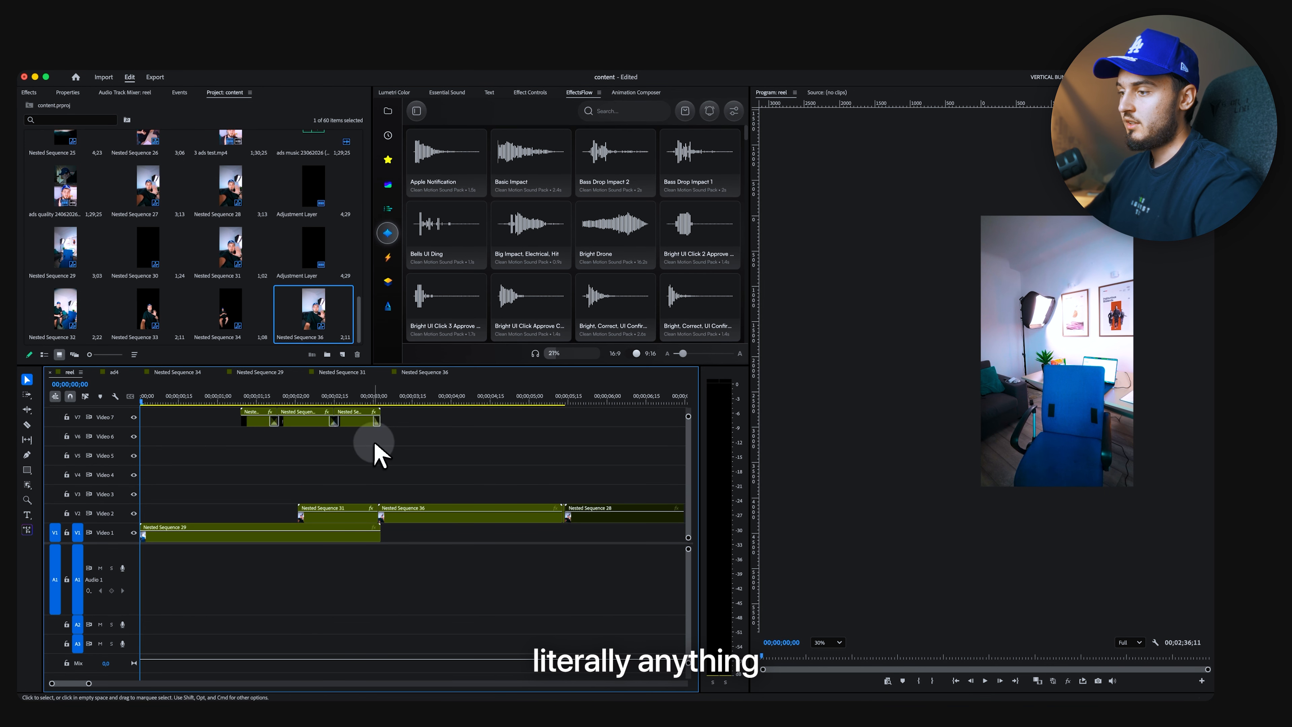
Locate the flash moment at 00;00;01;03 in the reel and search the sound pack for an impact sound.
mouse_move(170, 401)
mouse_down()
mouse_move(197, 407)
mouse_move(175, 407)
mouse_up()
key(space)
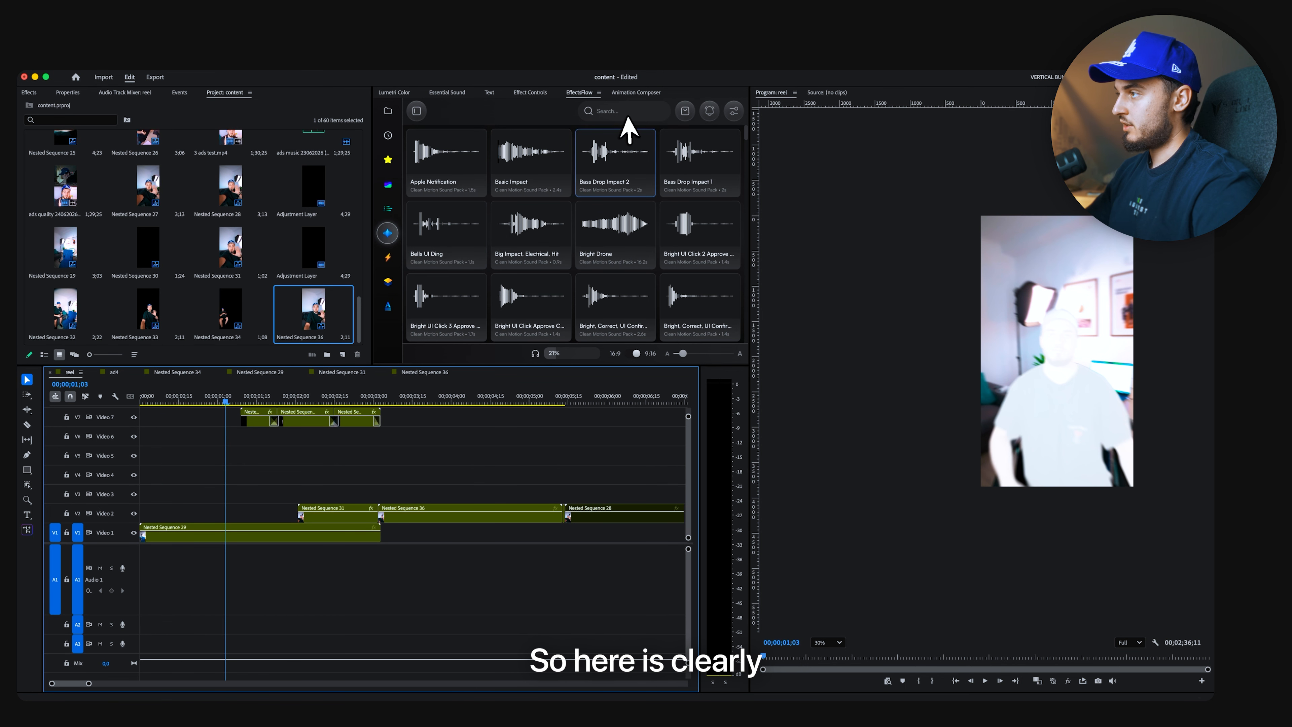
click(629, 117)
text(impa)
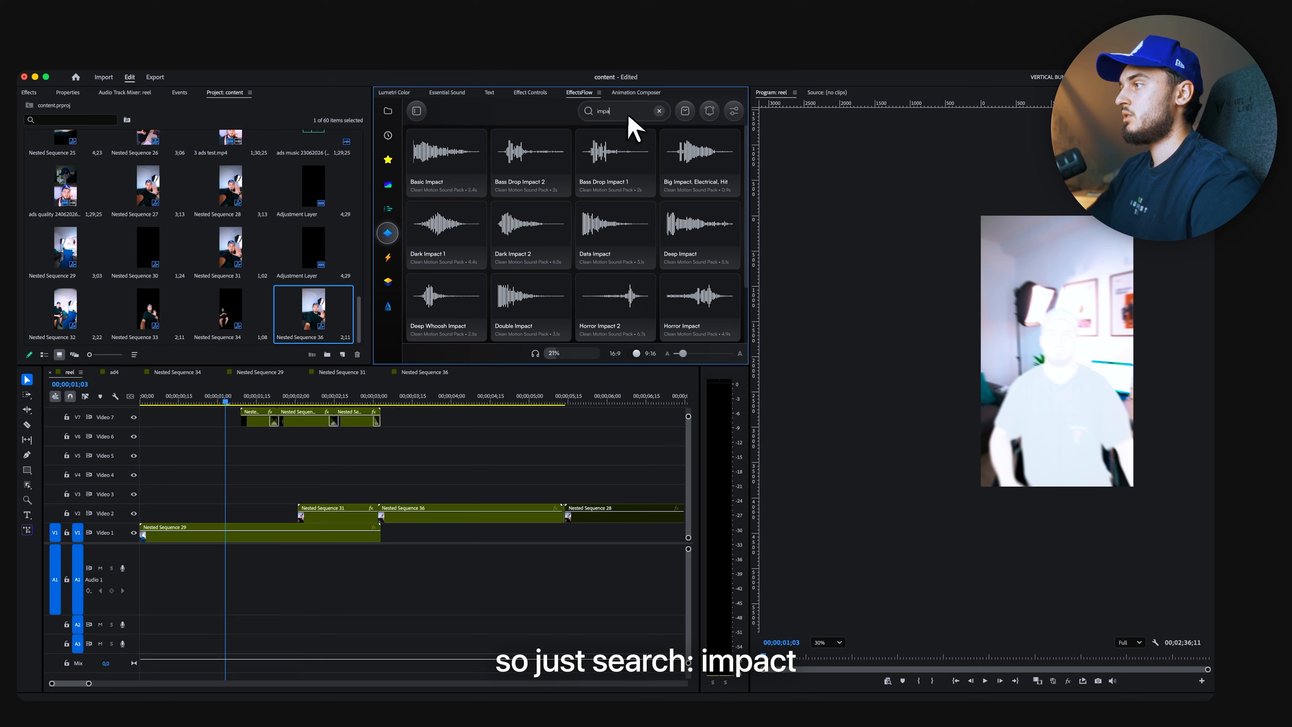
scroll(613, 301, down, 2)
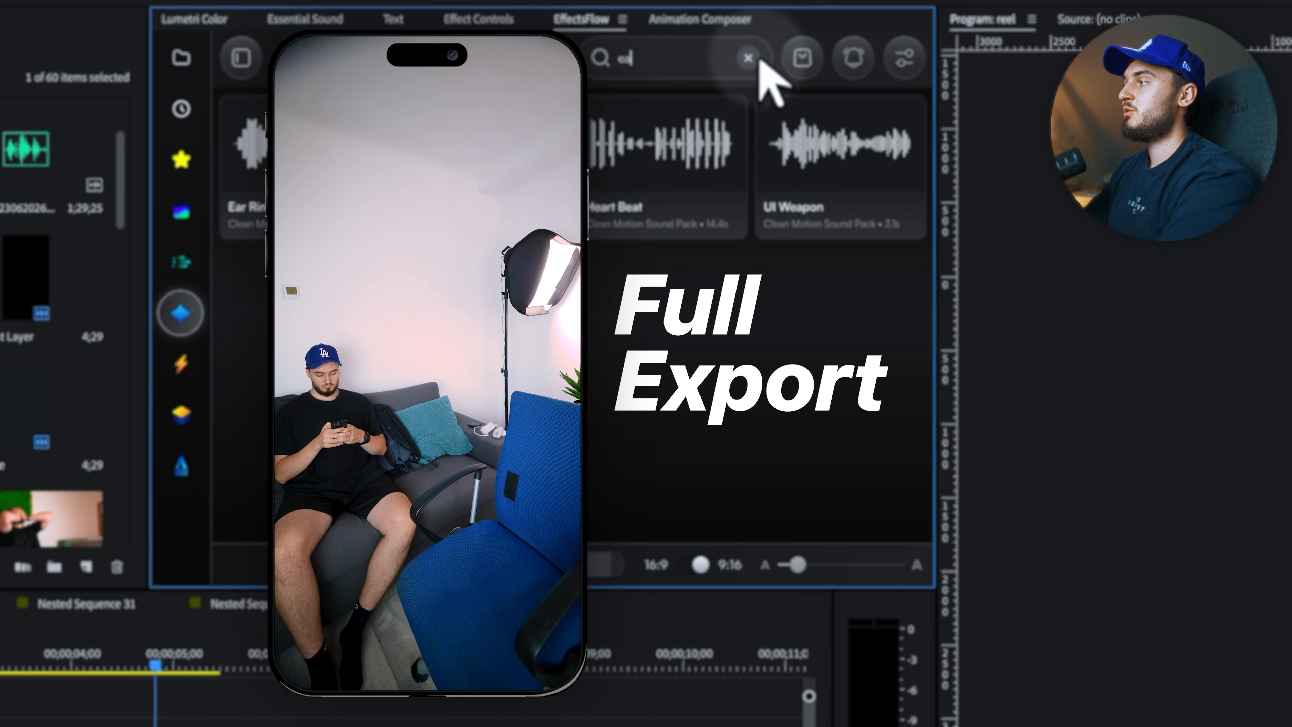
Clear the asset search, then look through the TextFlow text presets and the EffectsFlow category list.
click(749, 58)
click(180, 466)
scroll(531, 392, down, 5)
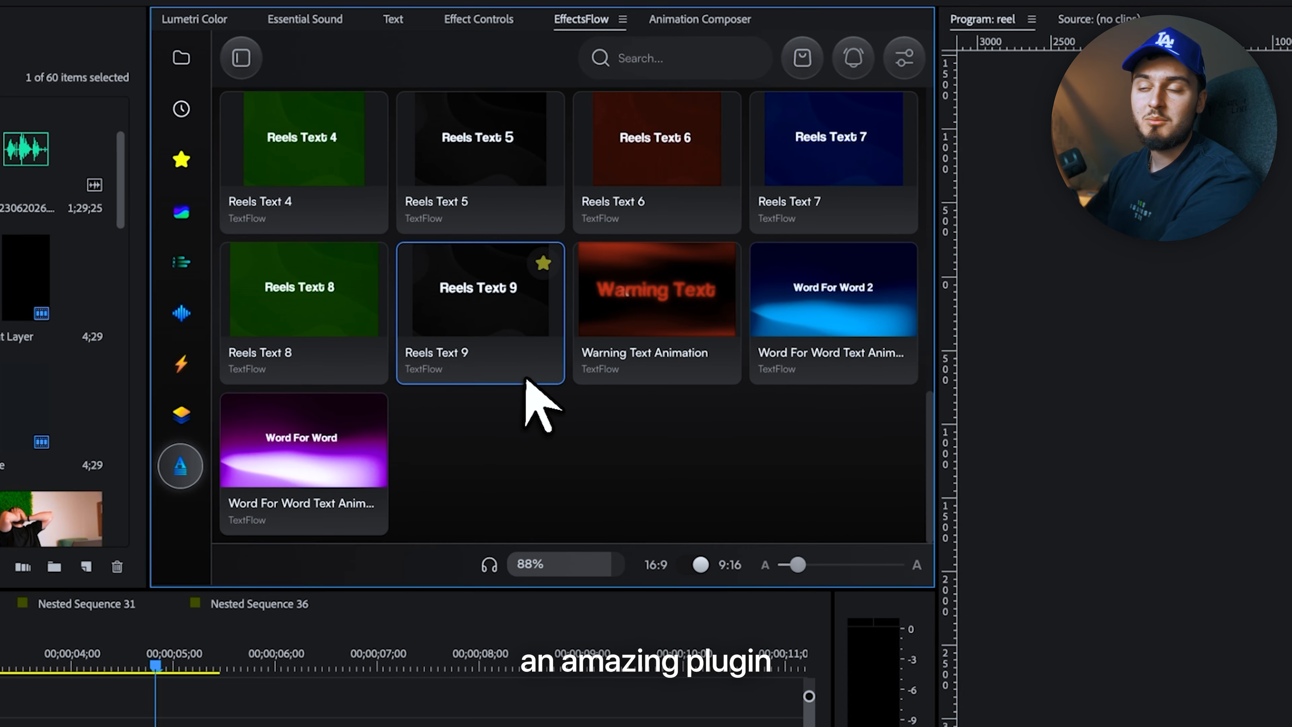
scroll(528, 357, up, 10)
click(242, 69)
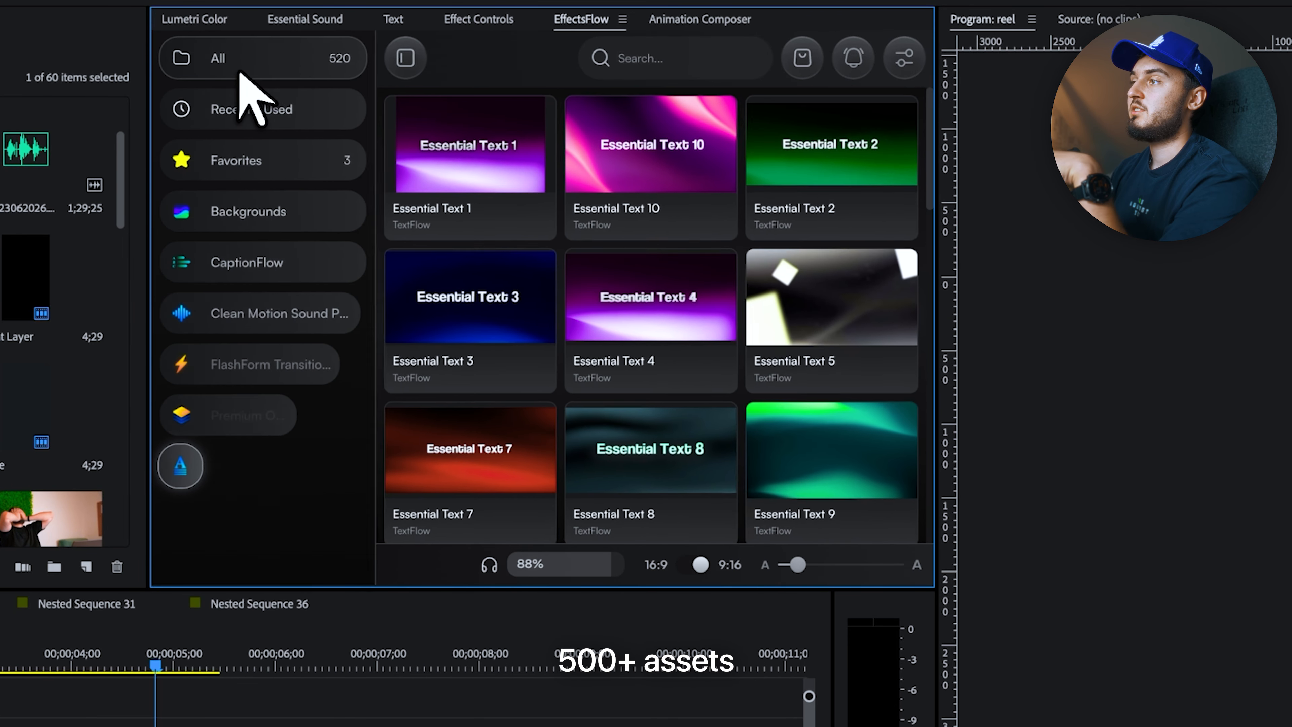
click(405, 57)
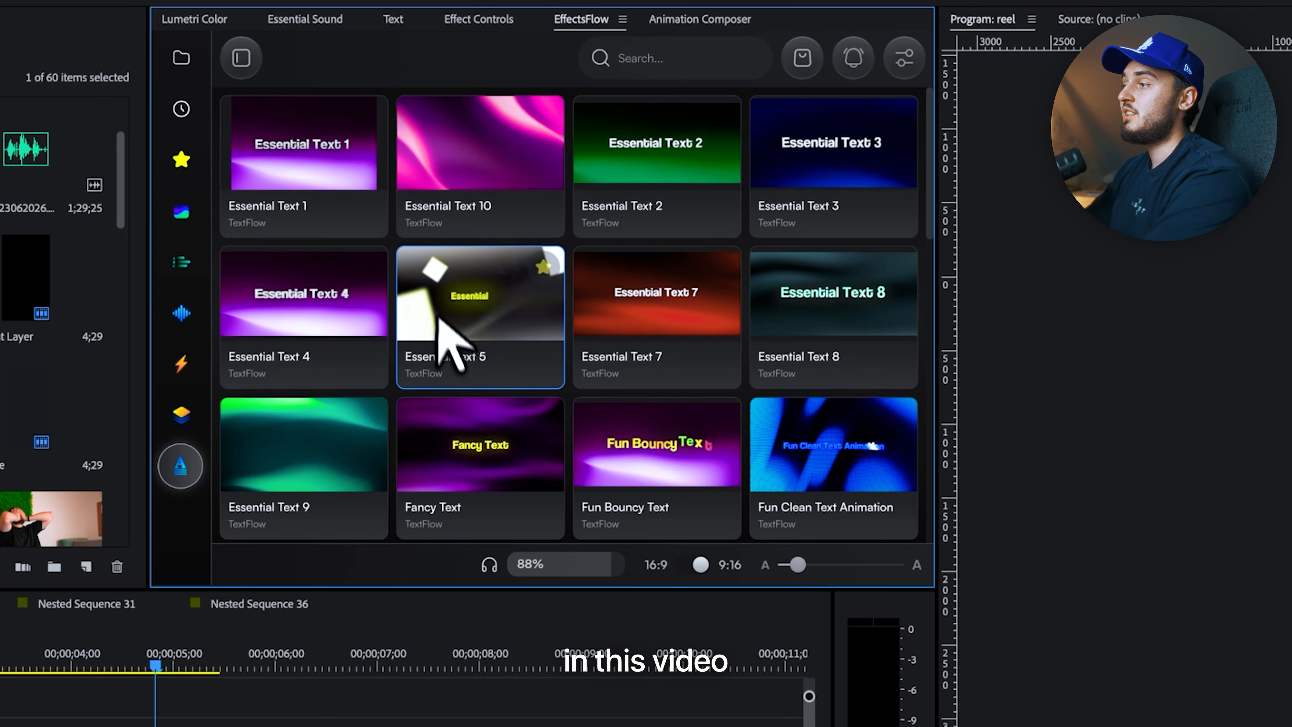
scroll(473, 367, down, 1)
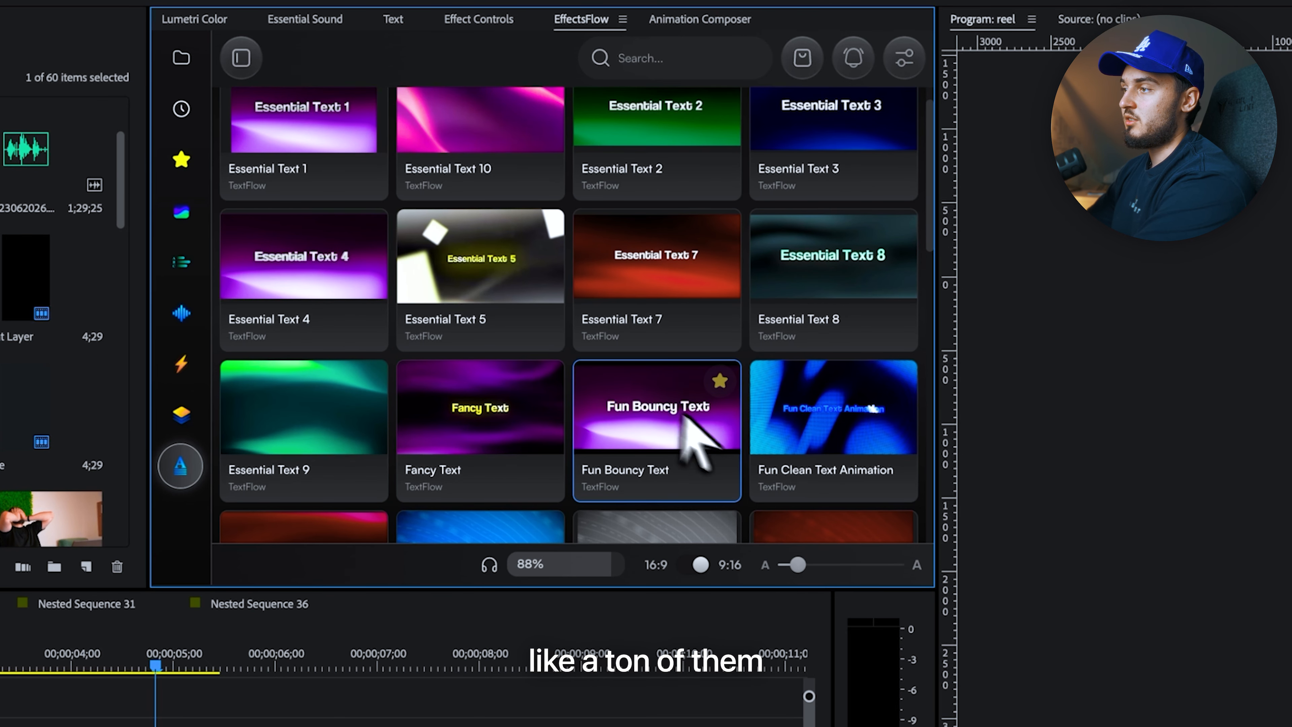
Add the CaptionFlow preset Apple Style Caption 4 to Video 3, split it where Nested Sequence 36 ends, and delete the remainder.
click(182, 263)
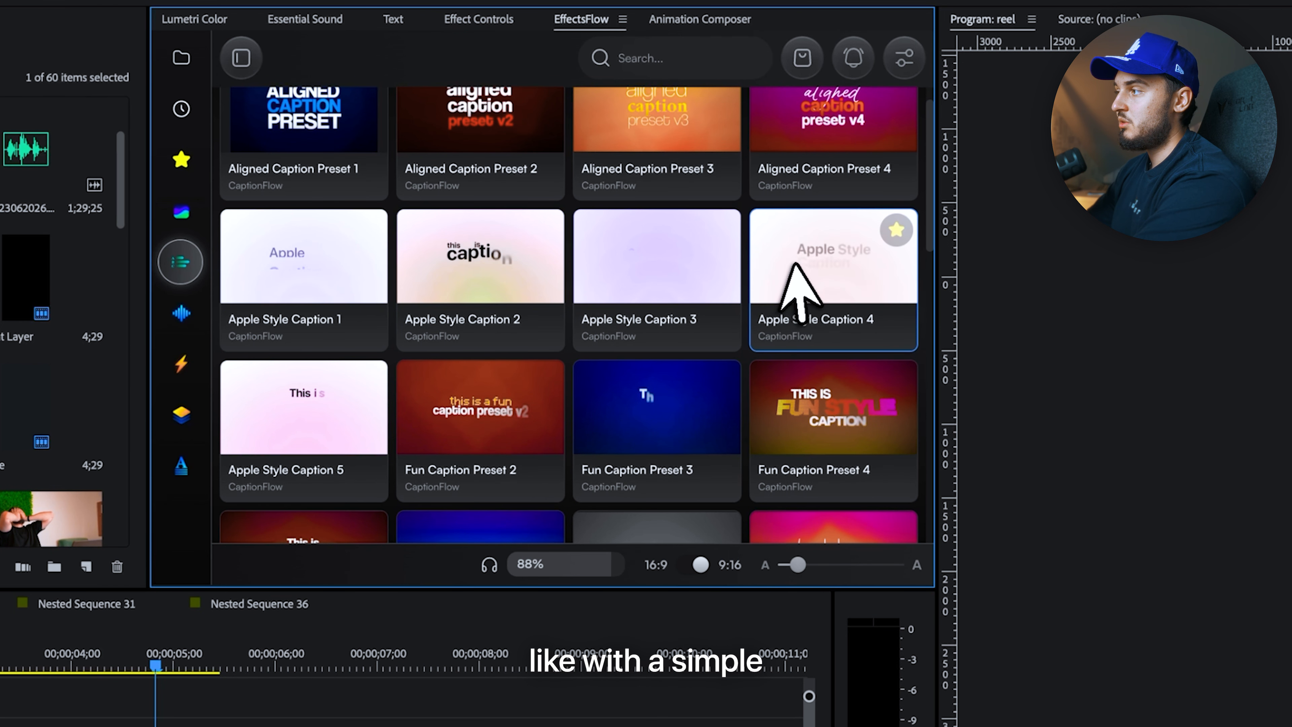
click(786, 275)
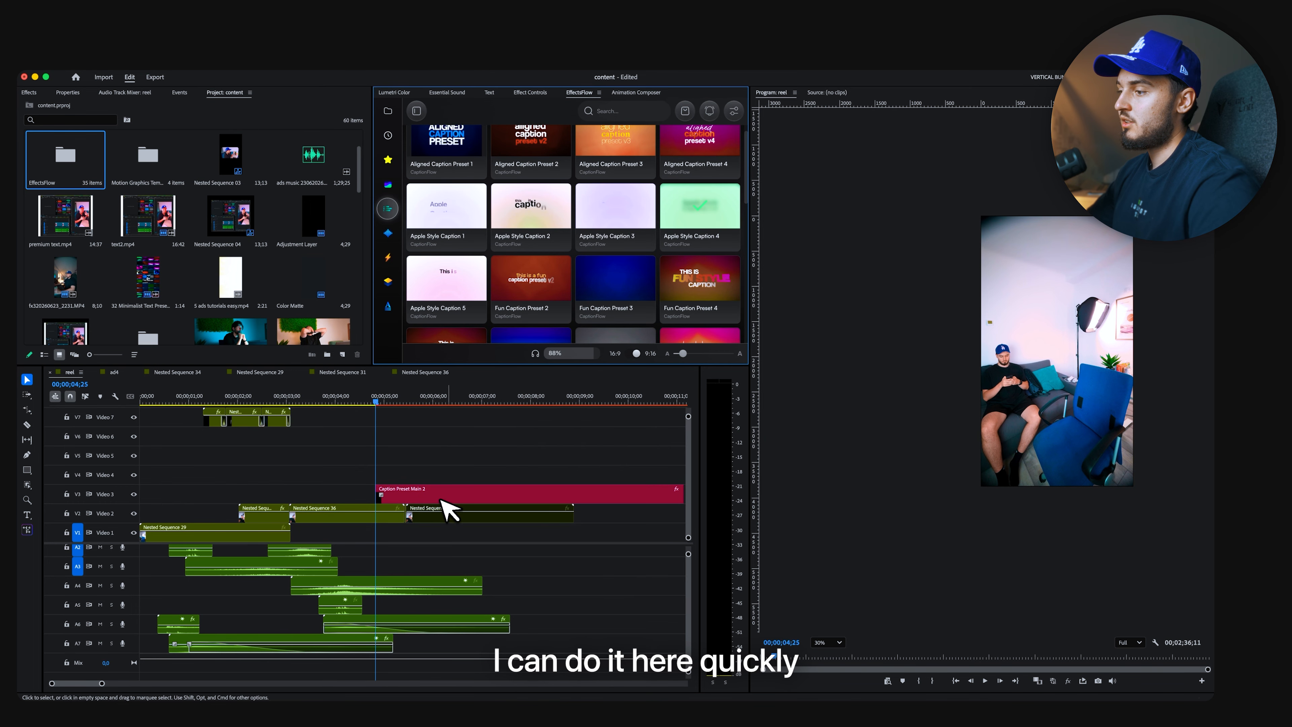
drag(443, 496, 397, 499)
key(c)
click(405, 495)
key(v)
click(432, 496)
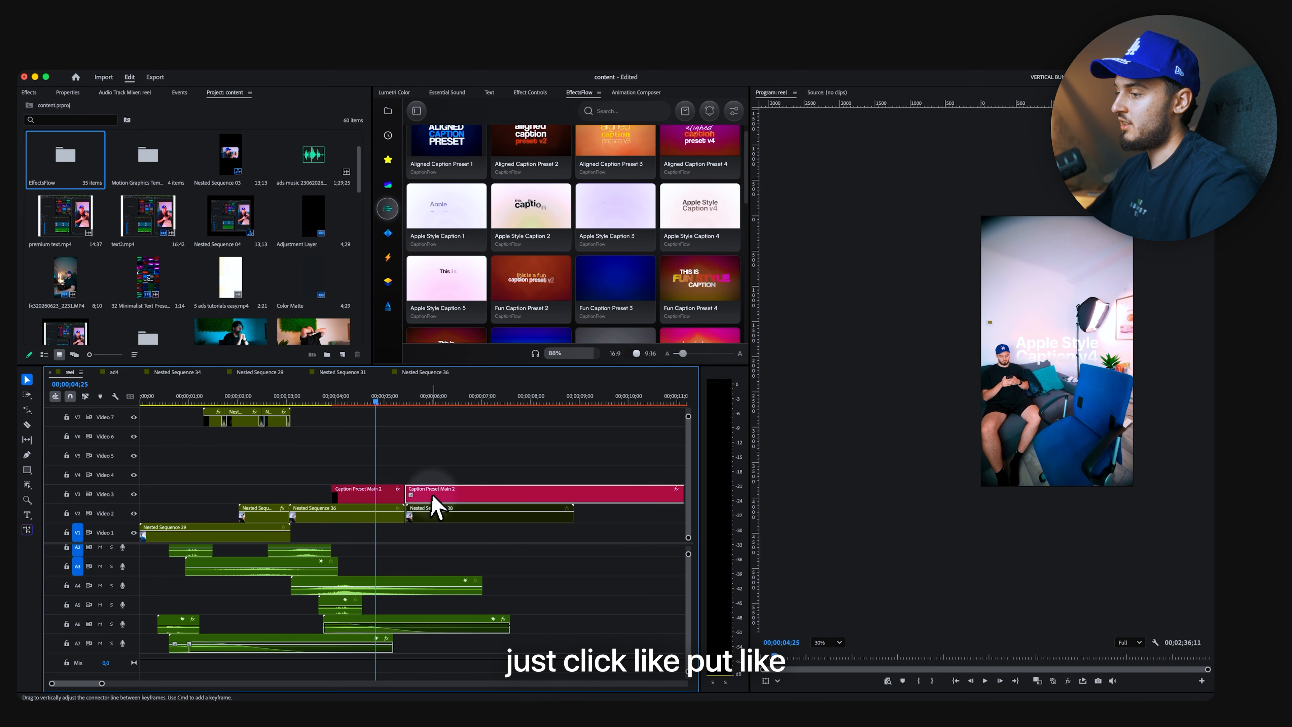
key(Delete)
Change the caption text to "subscribe" and "please" on two lines and set its vertical position to 1806.
click(385, 496)
click(67, 93)
click(153, 139)
key(ctrl+a)
text(sub)
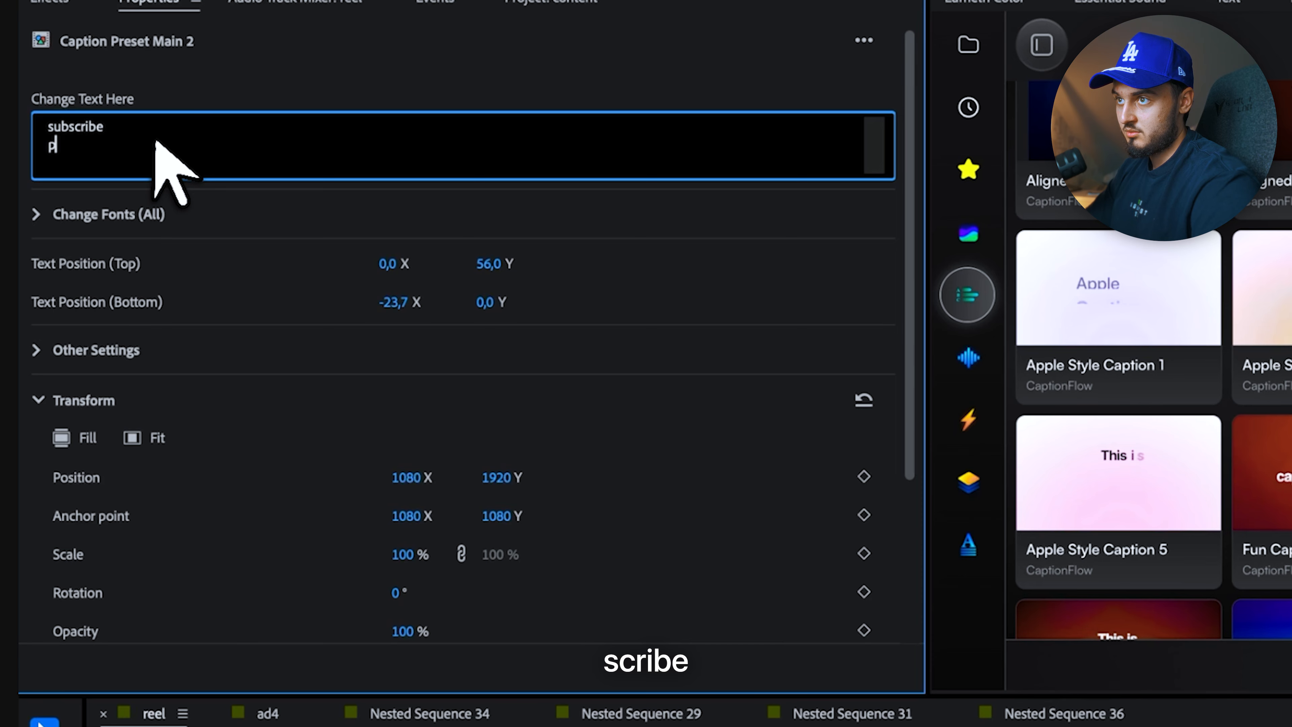
text(scribe)
key(Return)
text(pleas)
drag(509, 162, 508, 163)
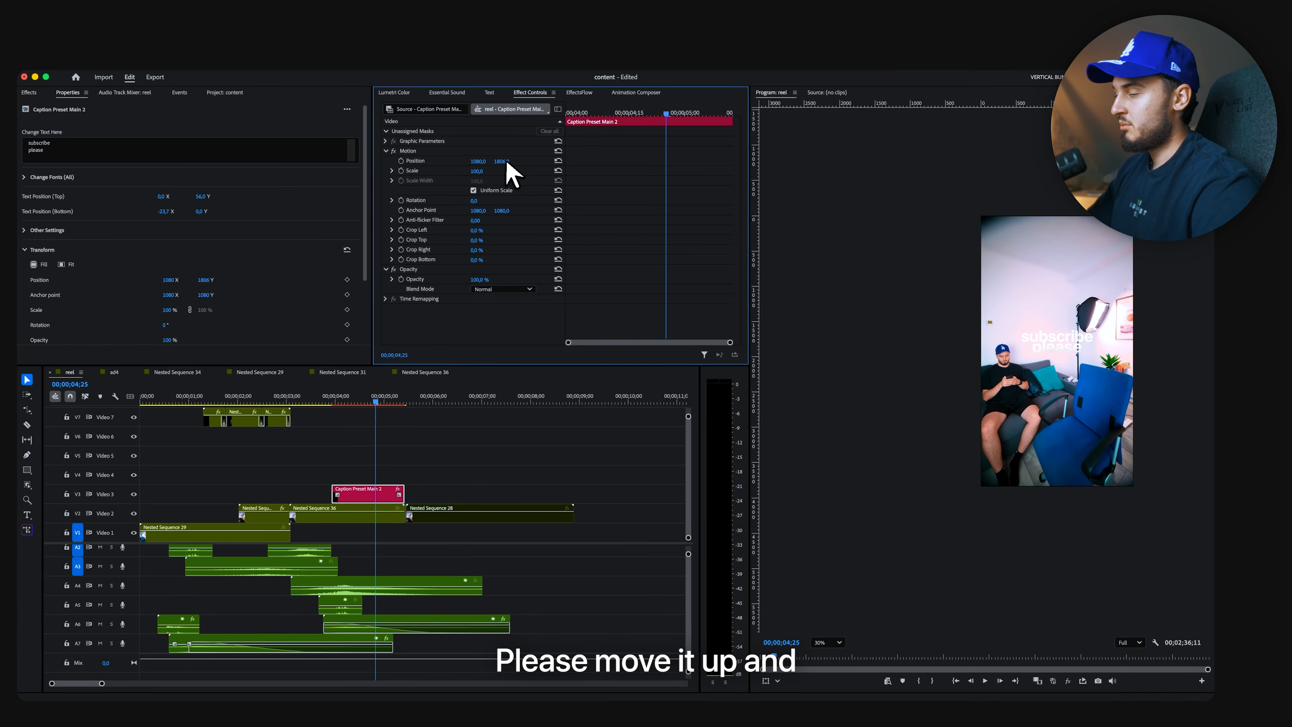
Set the caption's top, middle and bottom text colors to black (000000) and preview it from 00;00;03;17.
click(47, 231)
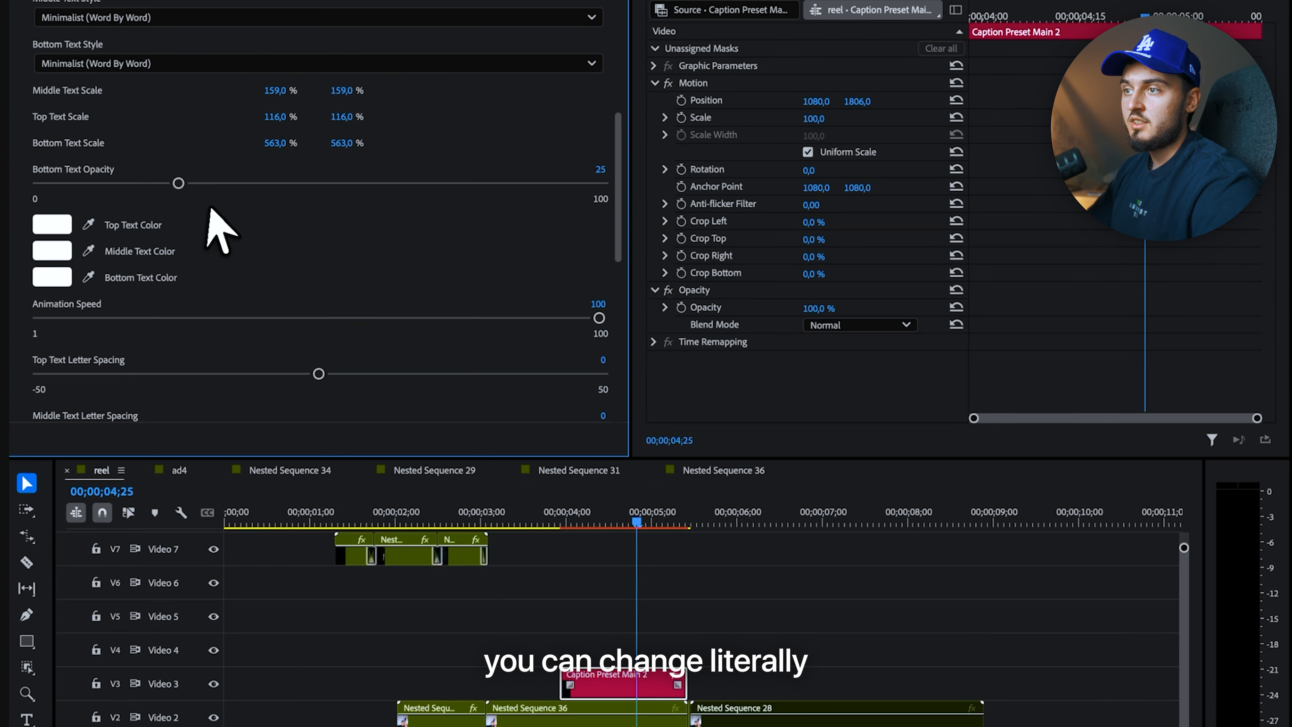
click(60, 226)
drag(1003, 534, 1110, 275)
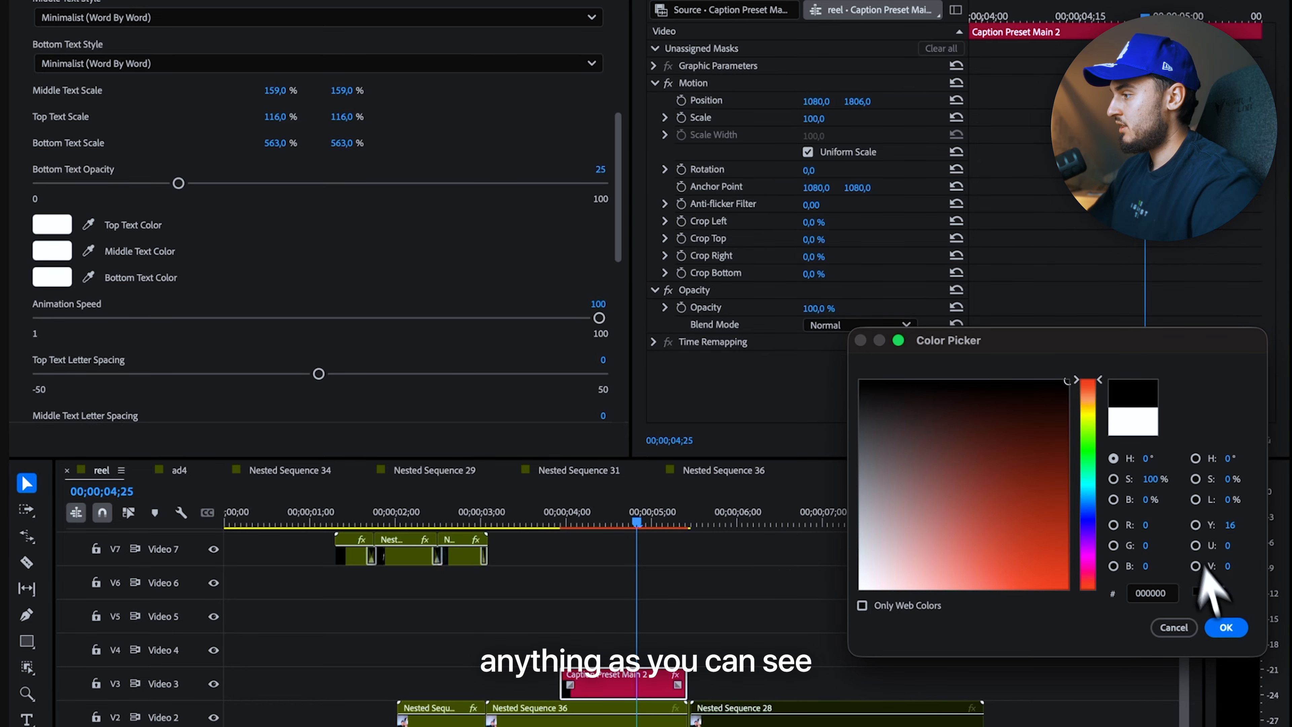
click(1242, 630)
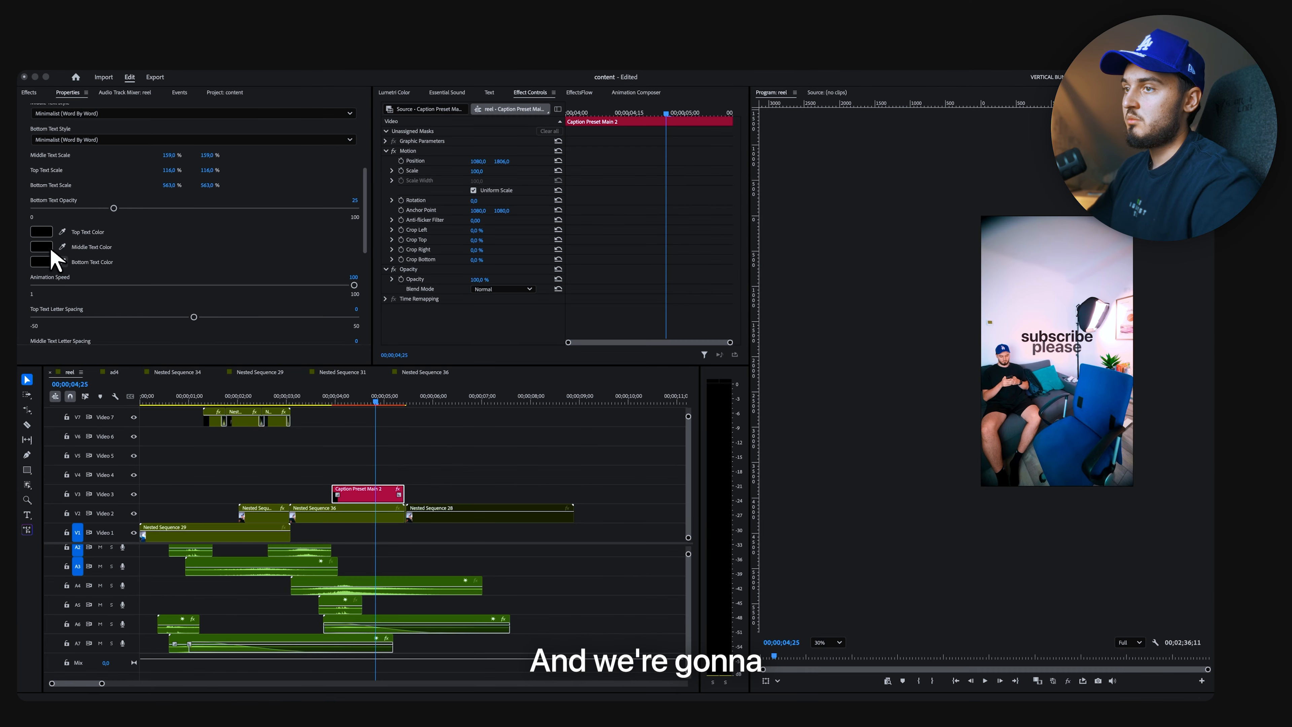
click(939, 688)
drag(347, 393, 314, 396)
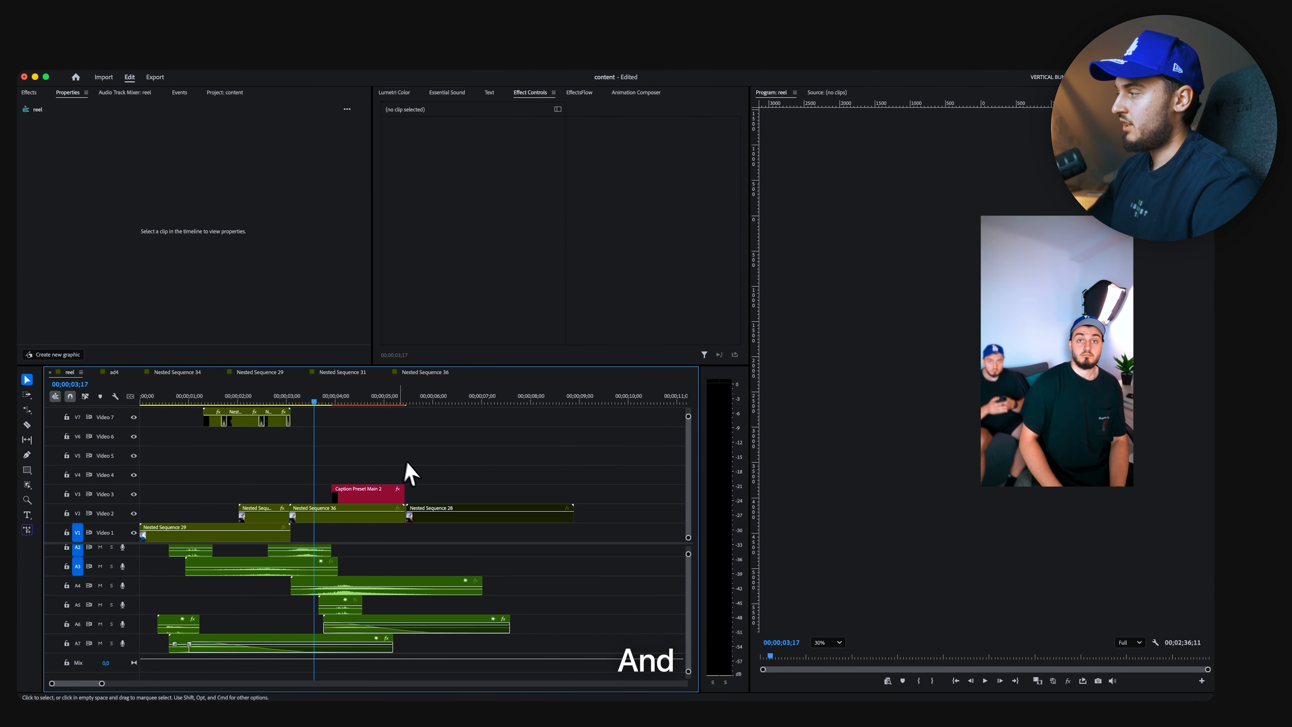
click(377, 497)
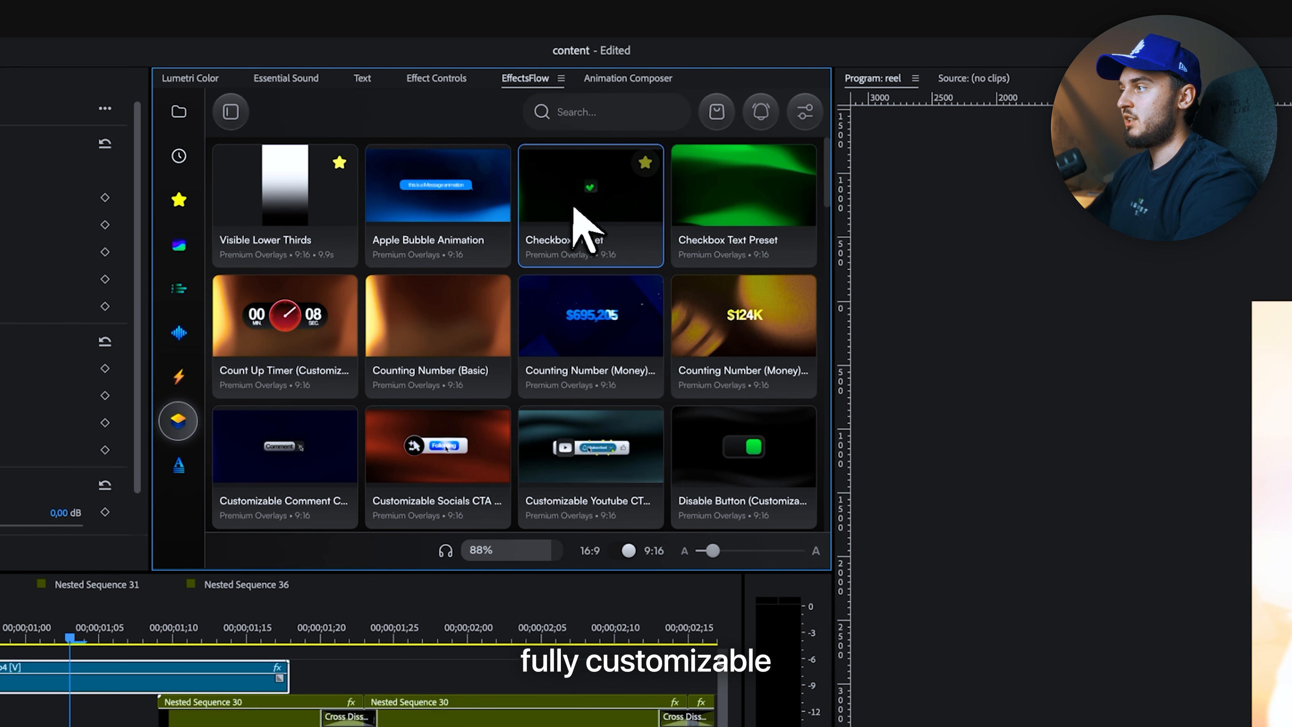
Add the Checkbox Preset overlay on Video 9 and give its box a roundness of 100 and a red stroke 61 wide.
click(570, 219)
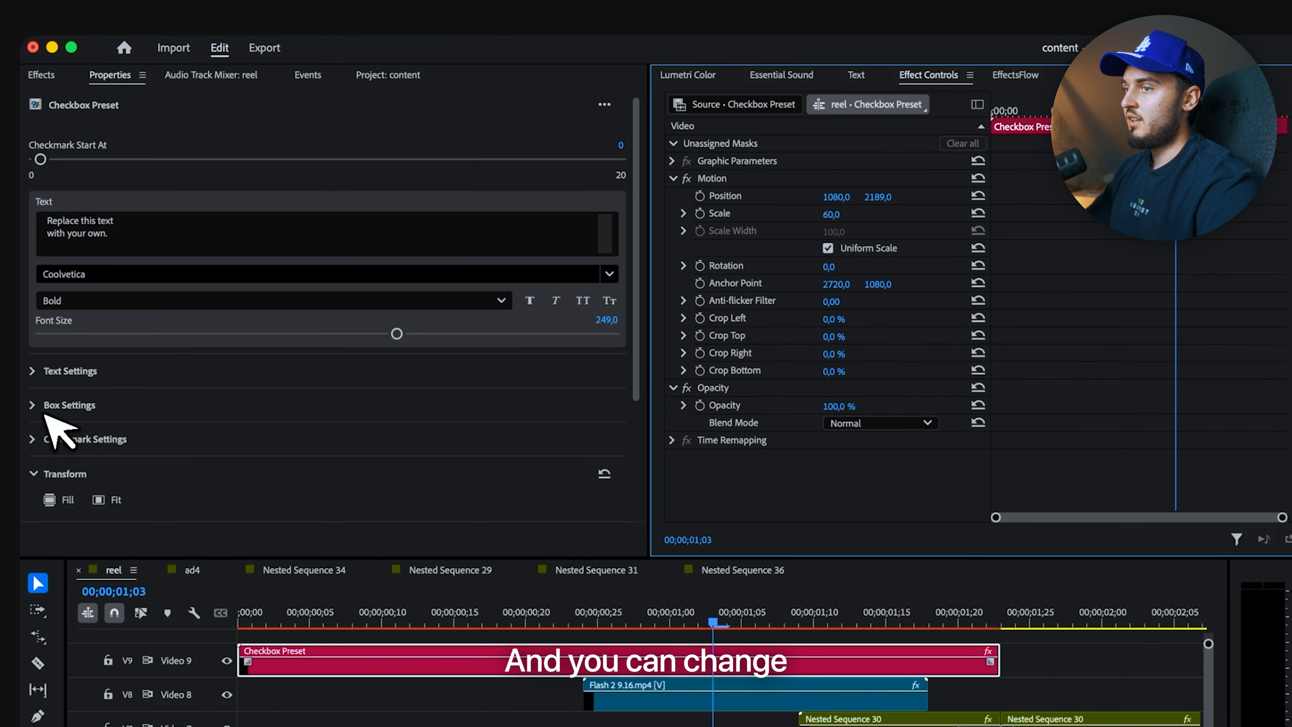
click(51, 405)
scroll(202, 418, down, 5)
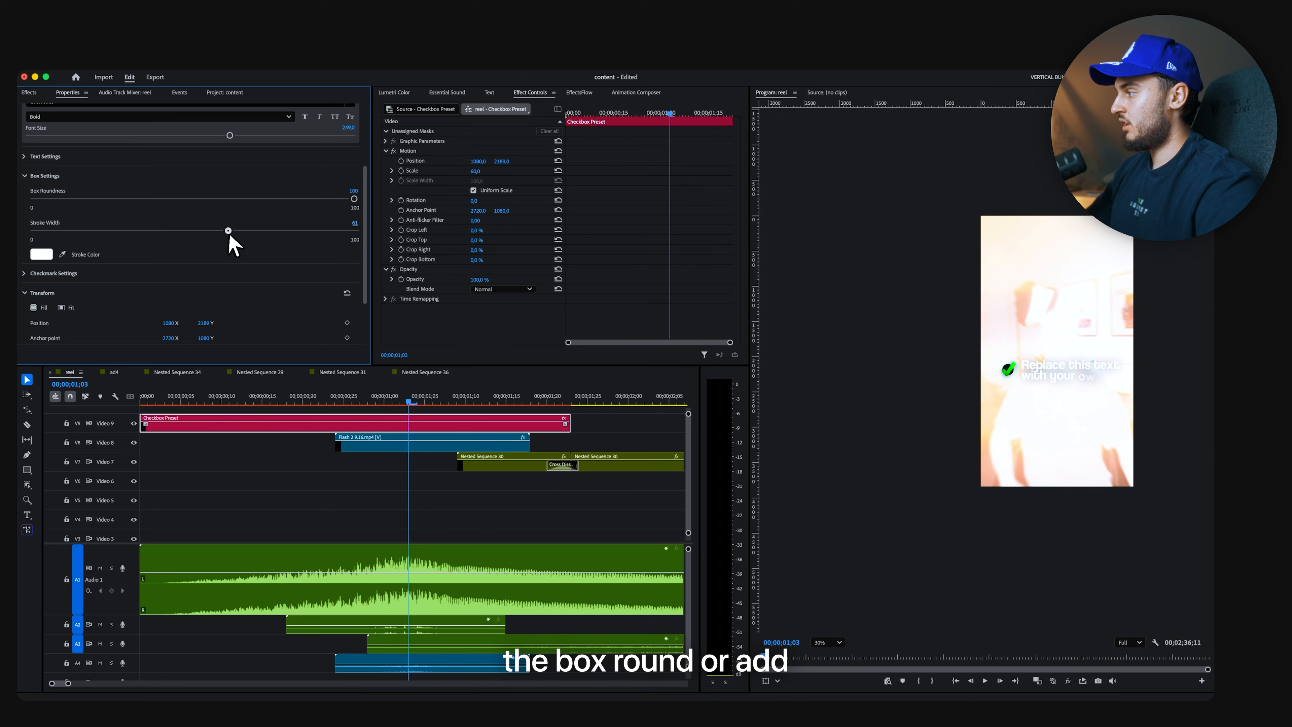
click(41, 254)
click(565, 427)
click(712, 462)
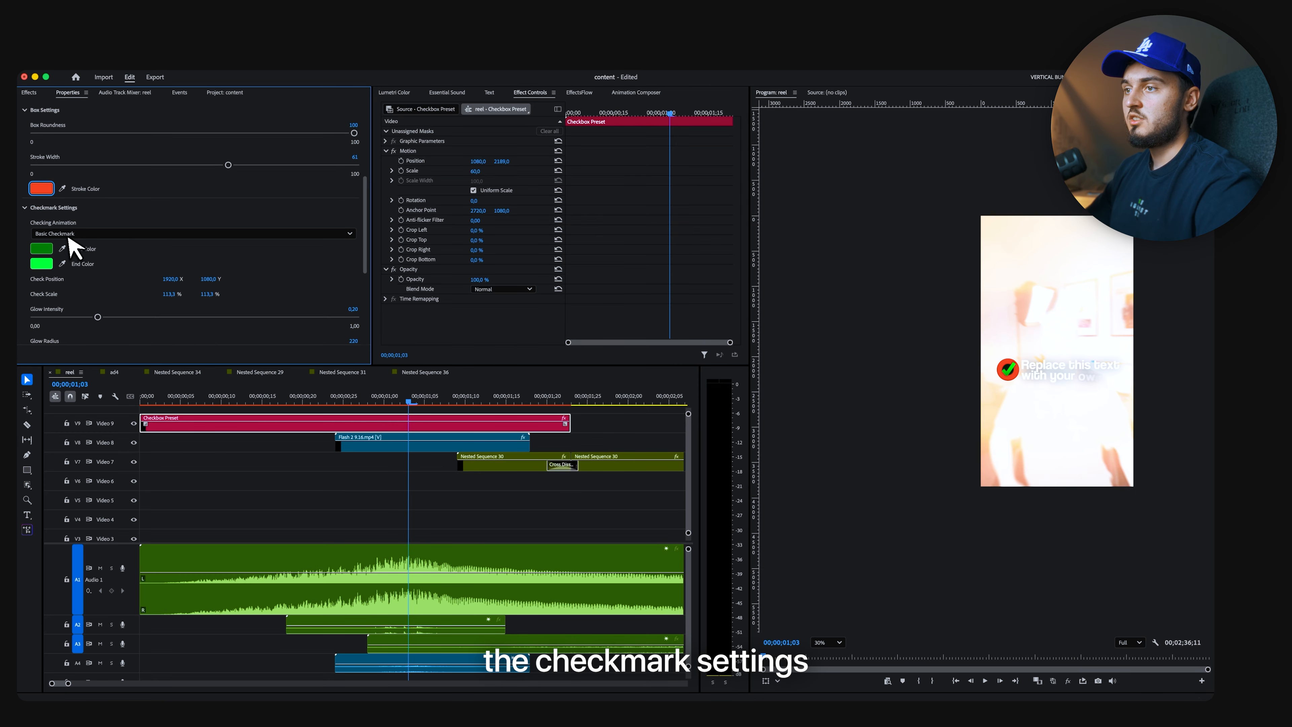
Set the checkbox's checking animation to Crossing Out, with a black start color and an orange-red end color.
click(68, 234)
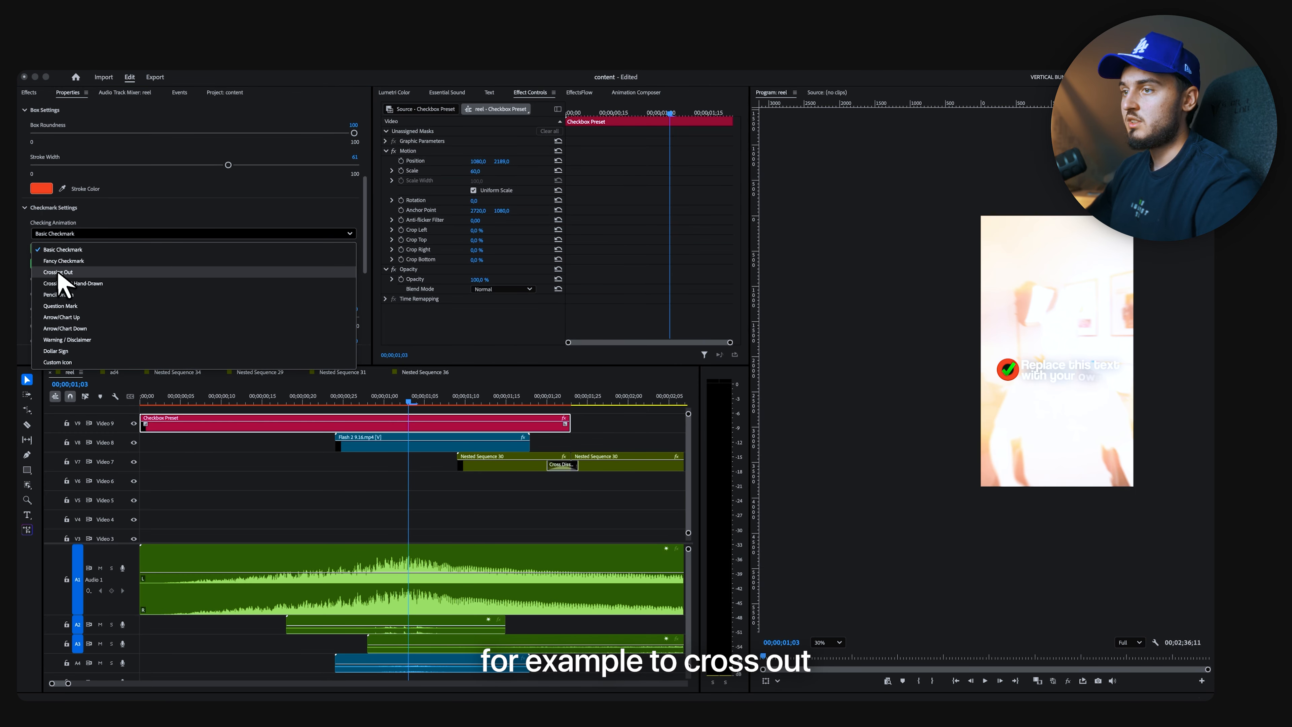
click(57, 273)
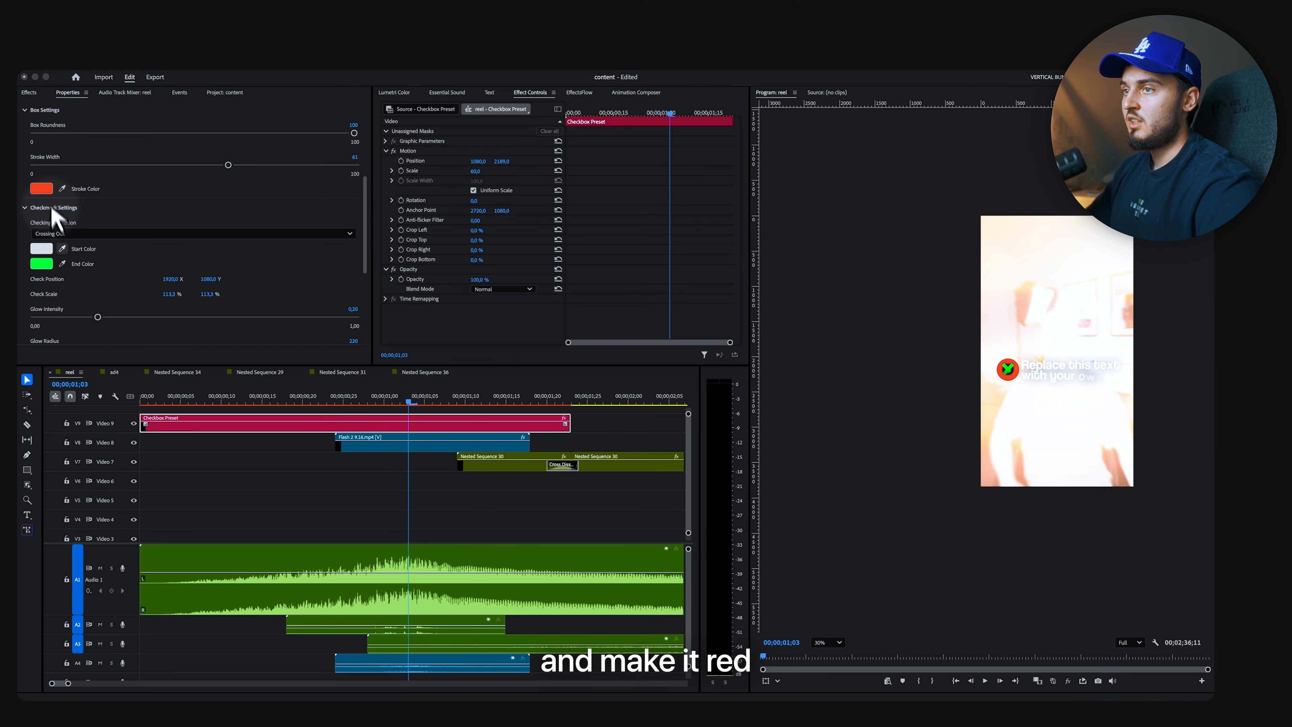
click(53, 216)
click(61, 263)
click(41, 189)
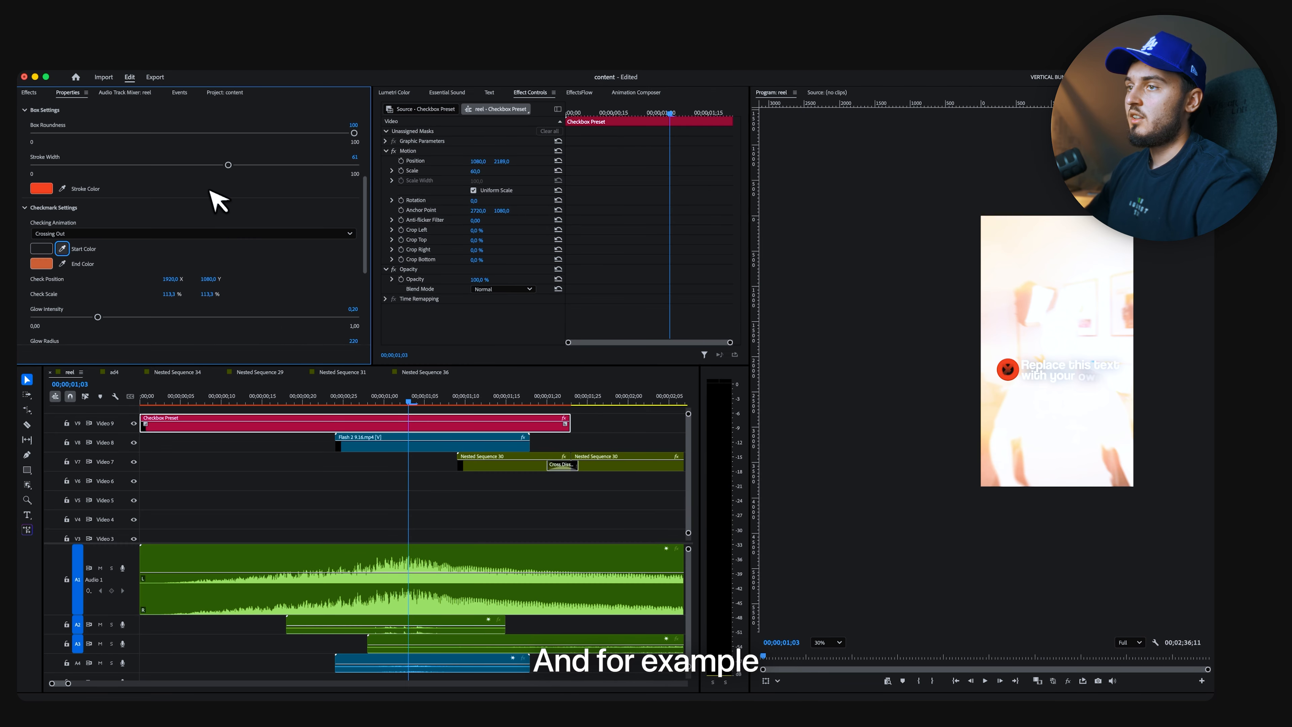
Replace the checkbox preset's placeholder text with "easy change".
scroll(218, 200, up, 5)
click(95, 191)
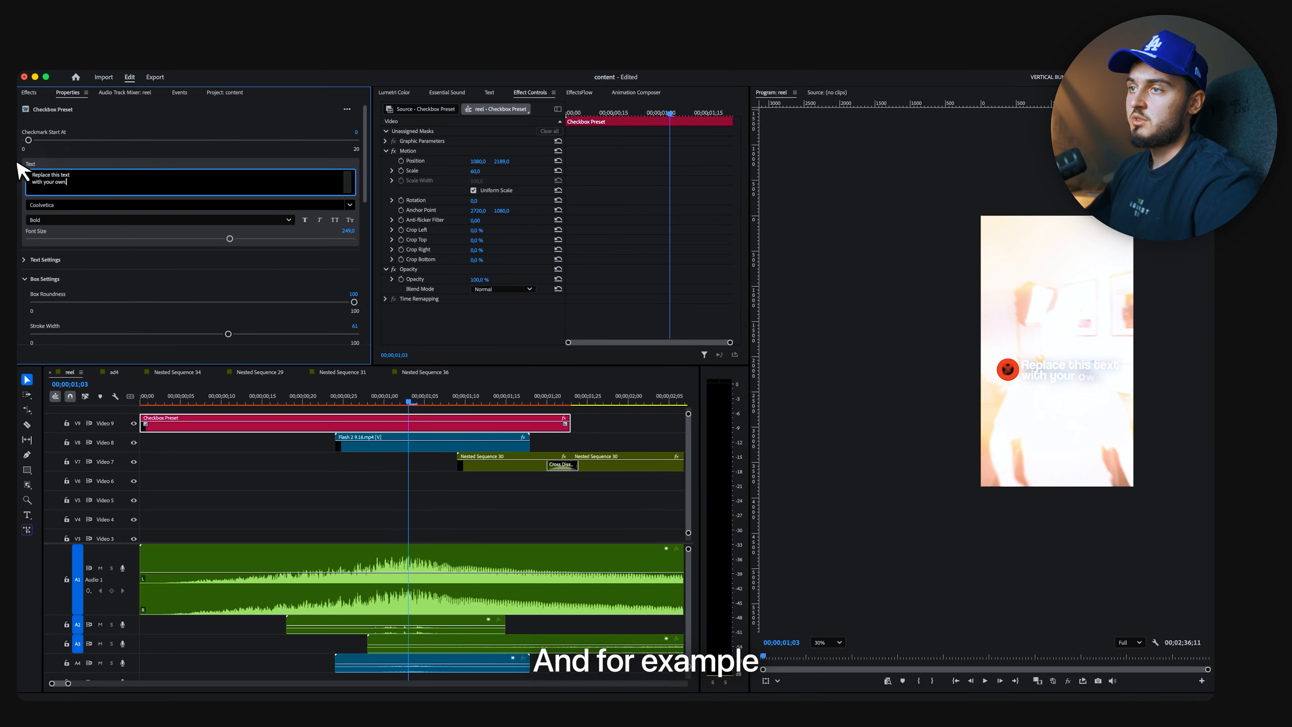
text(Eas)
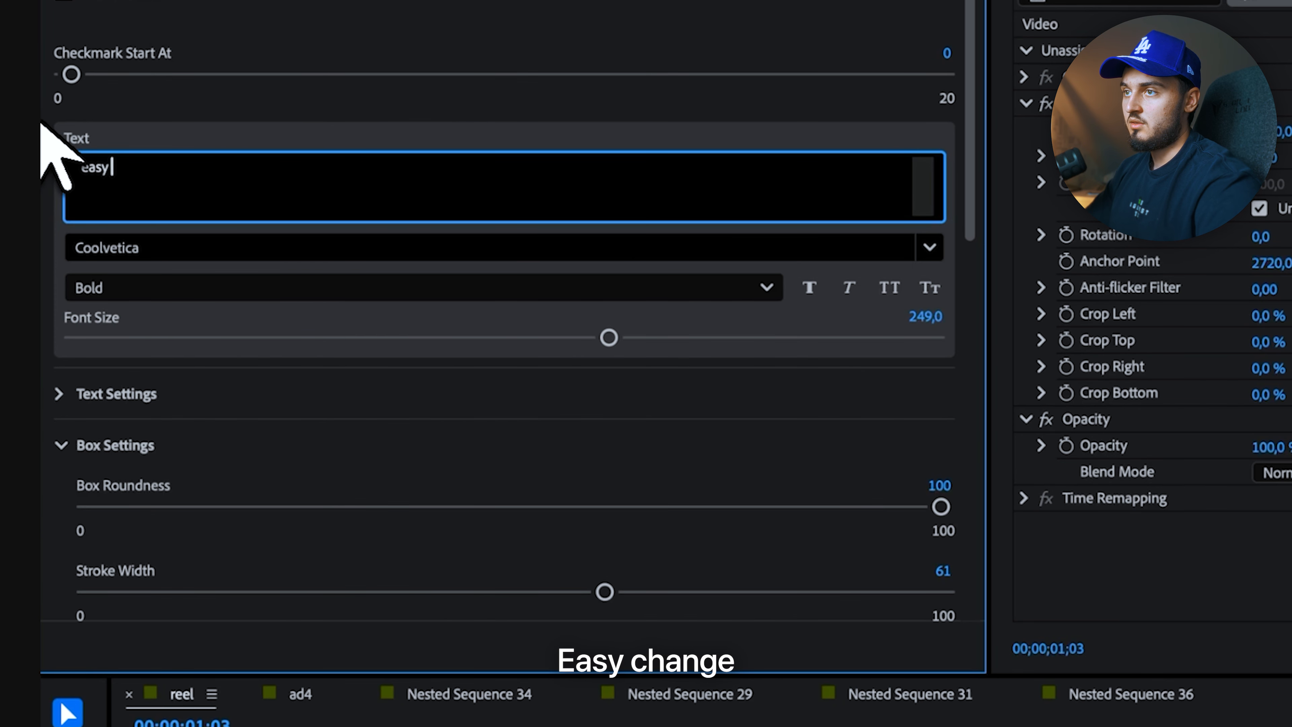
key(Escape)
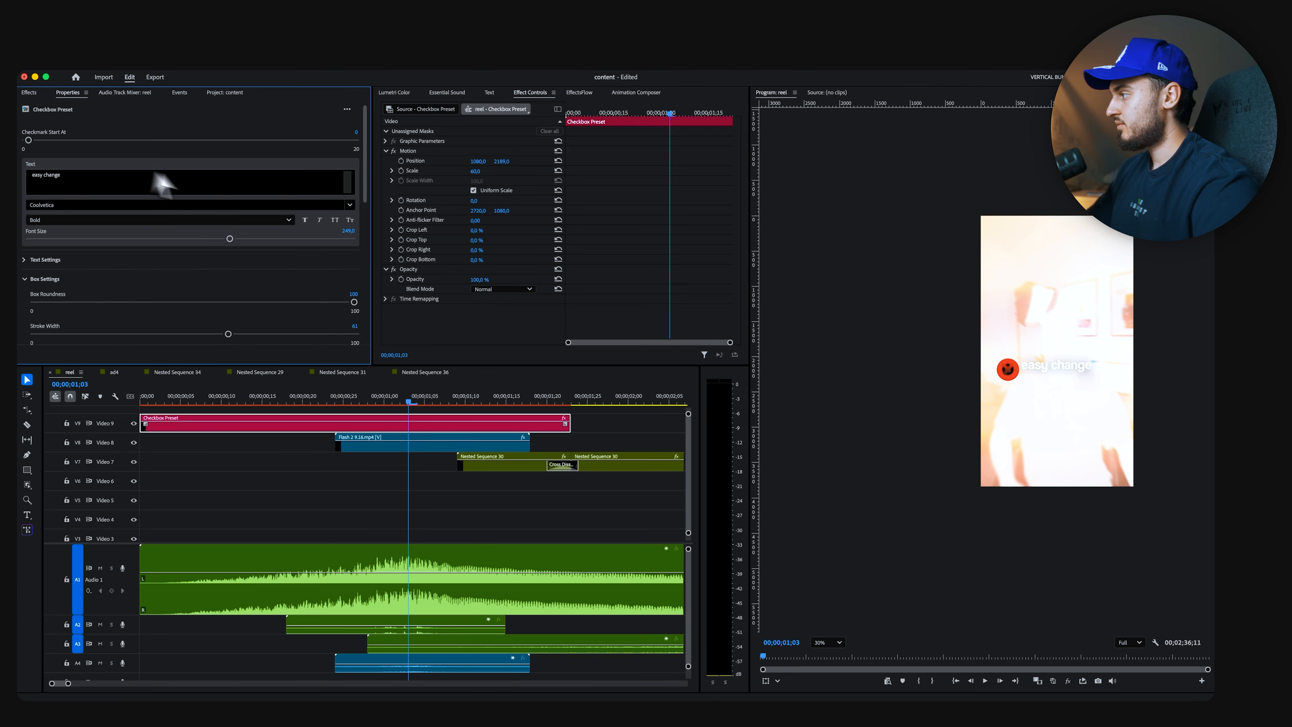
Expand the checkbox preset's text settings and set the text's vertical position to 1227.
click(45, 261)
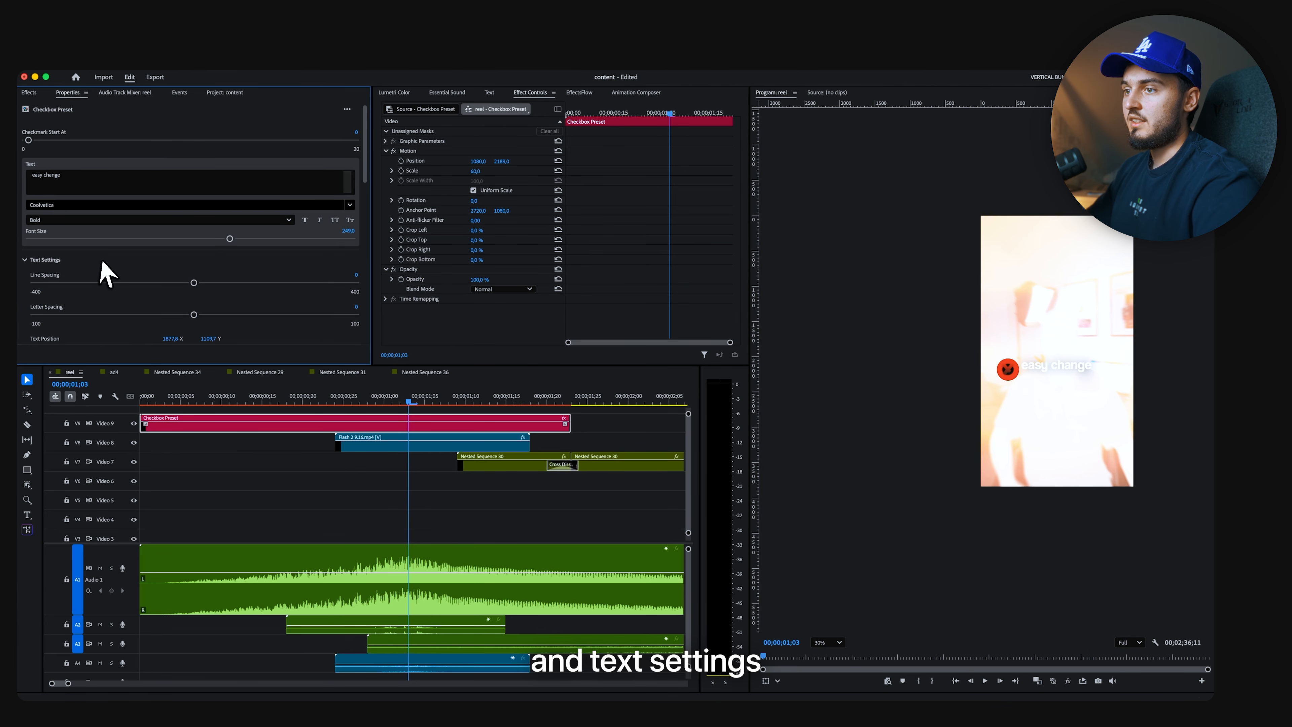
scroll(72, 282, down, 3)
drag(209, 264, 267, 264)
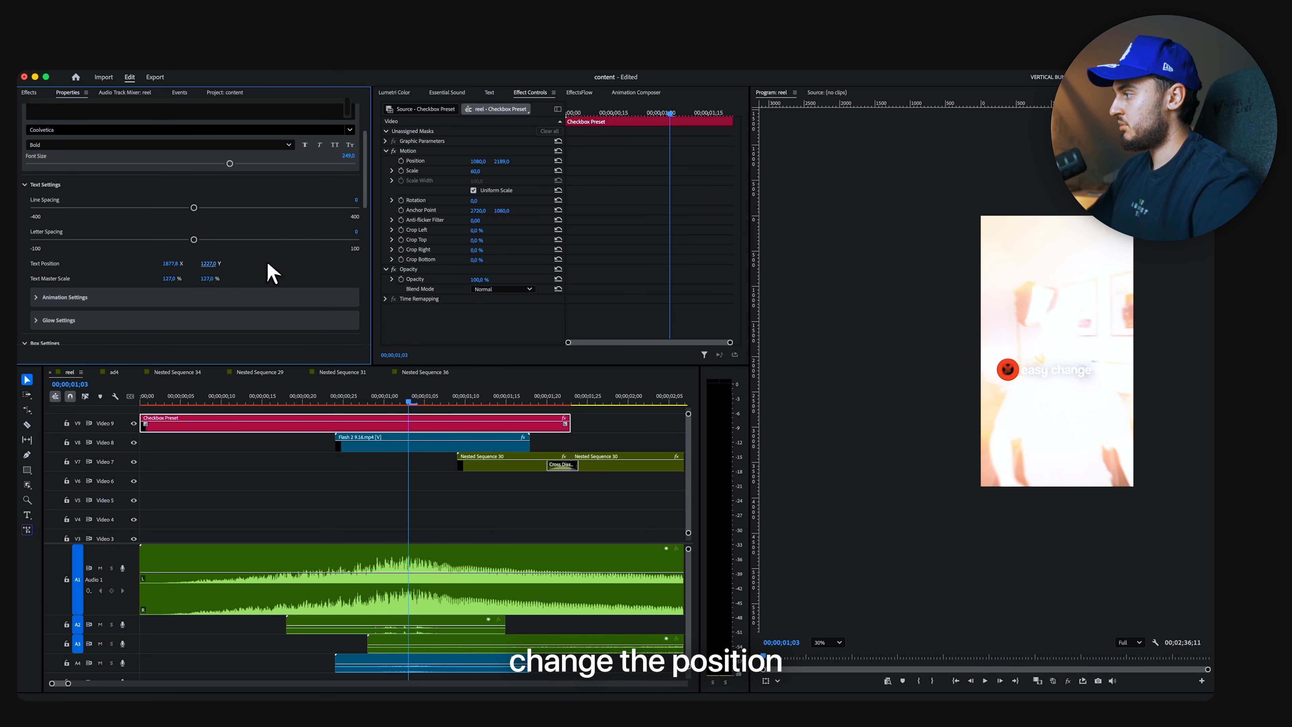